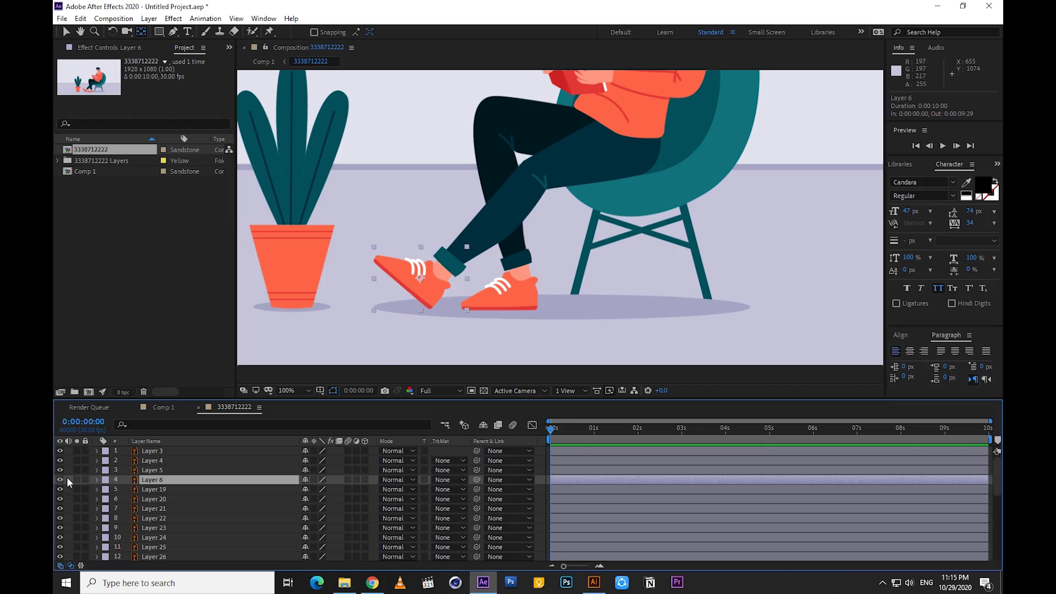
Move the anchor point of the raised shoe, Layer 6, to the ankle and try a small rotation to test the pivot
left_click_drag(419, 278, 451, 265)
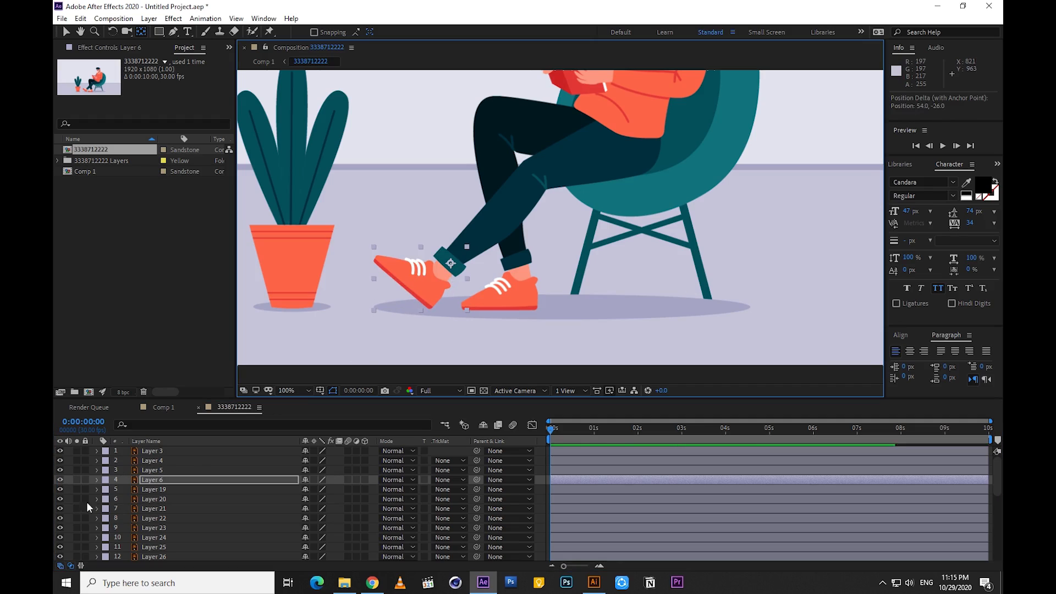
left_click(157, 480)
key("r")
left_click_drag(317, 489, 321, 490)
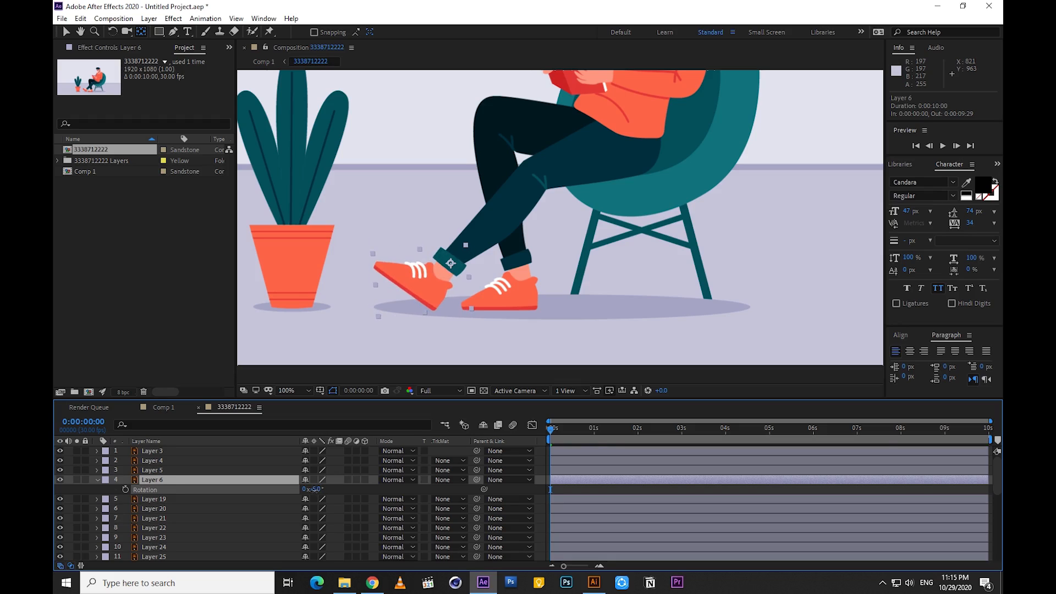
key("ctrl+z")
left_click(100, 480)
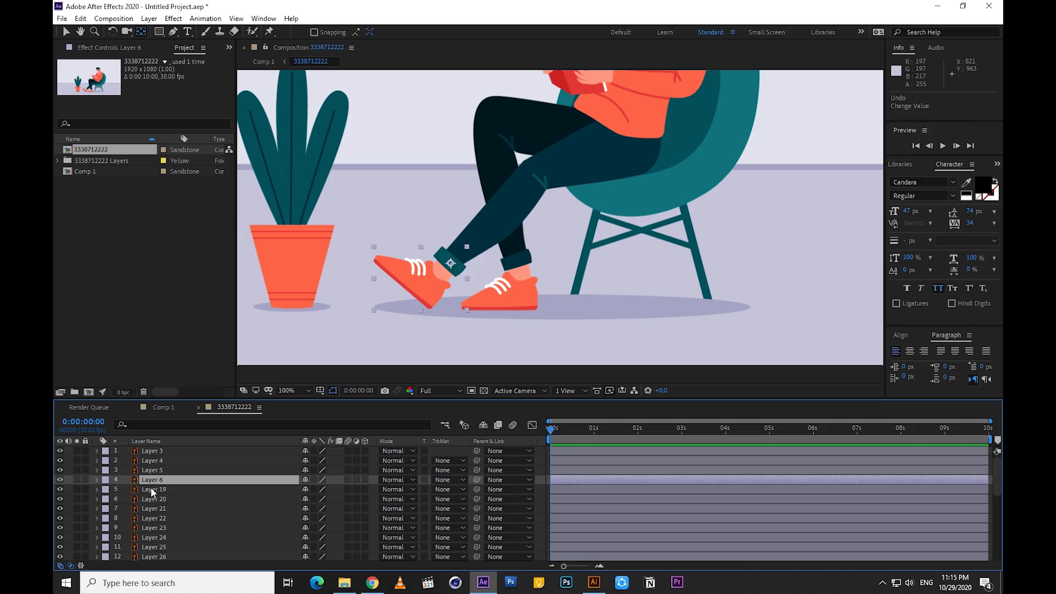
Examine Layers 19 to 32 one by one to identify which artwork makes up the character's head and face
left_click(147, 489)
scroll(574, 157, "down", 2)
scroll(574, 157, "up", 2)
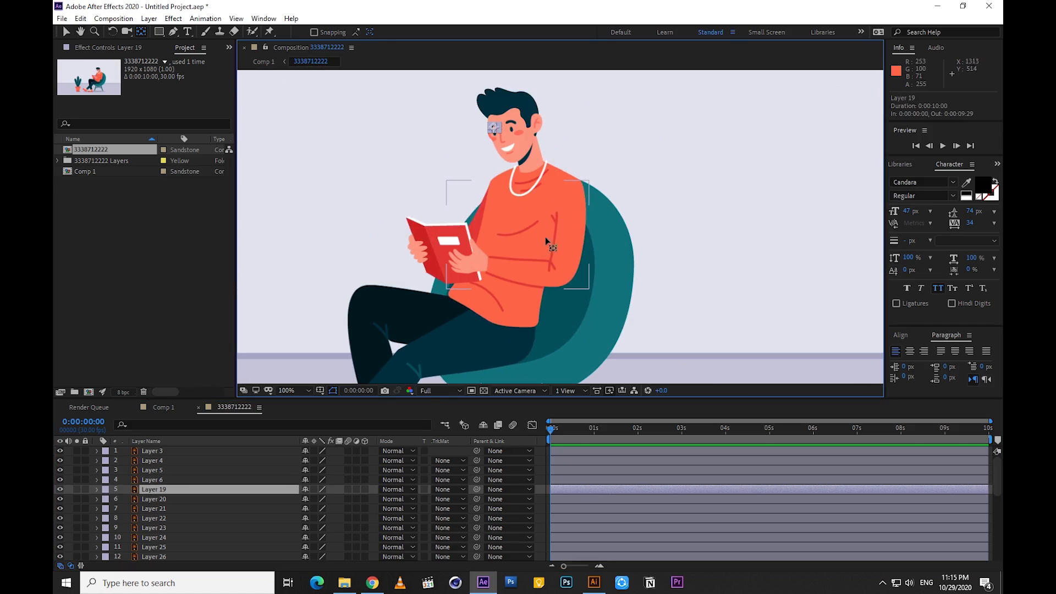
left_click(158, 500)
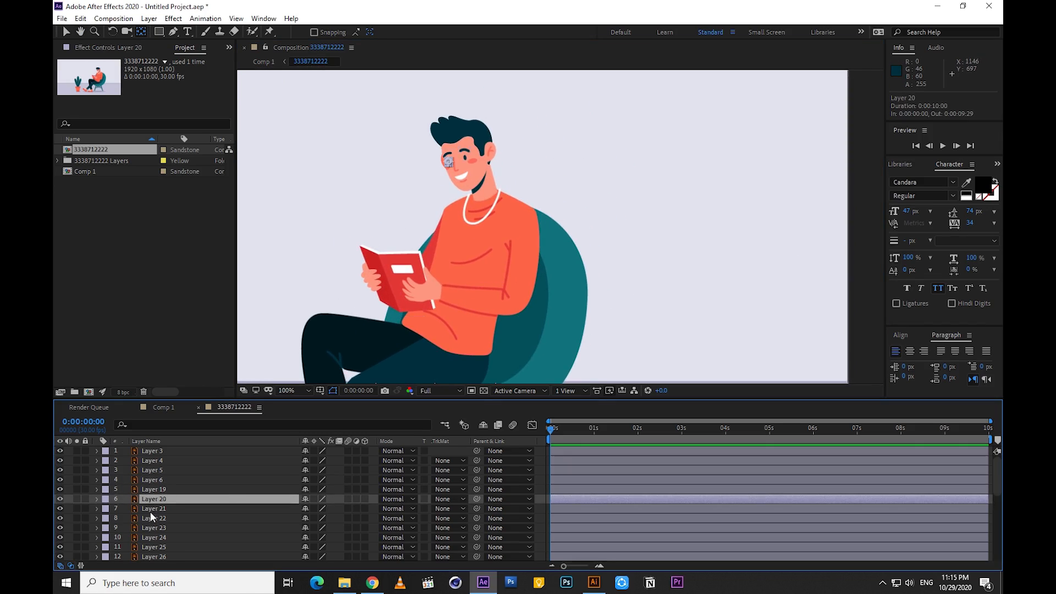
left_click(151, 510)
left_click(159, 520)
left_click(162, 525)
scroll(162, 525, "down", 1)
left_click(153, 509)
left_click(153, 515)
scroll(153, 511, "down", 1)
left_click(154, 500)
left_click(157, 508)
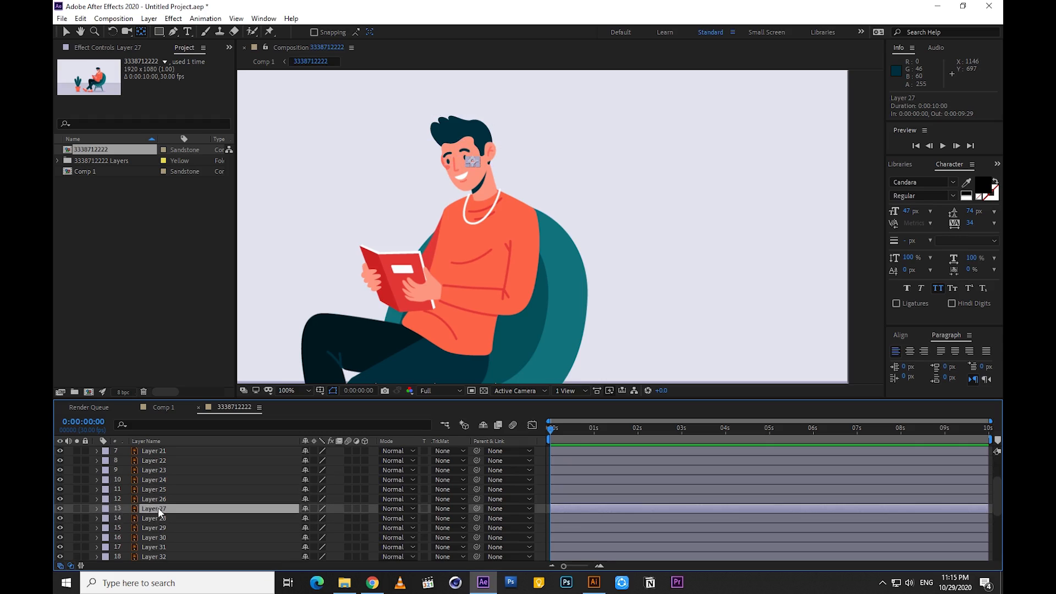
left_click(158, 516)
scroll(157, 505, "down", 1)
left_click(156, 502)
left_click(156, 509)
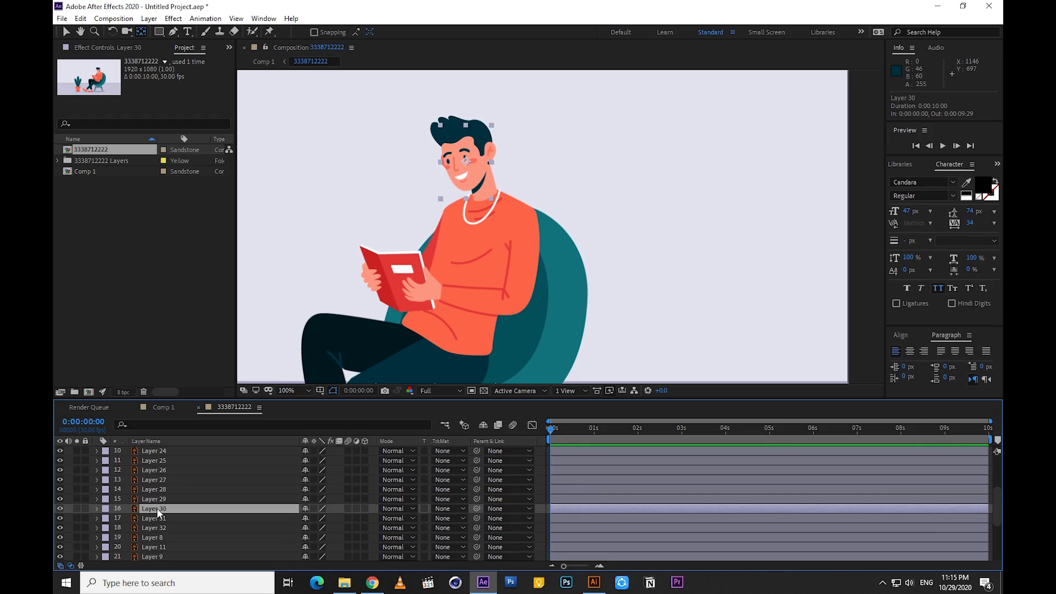
left_click(59, 511)
left_click(59, 511)
double_click(148, 518)
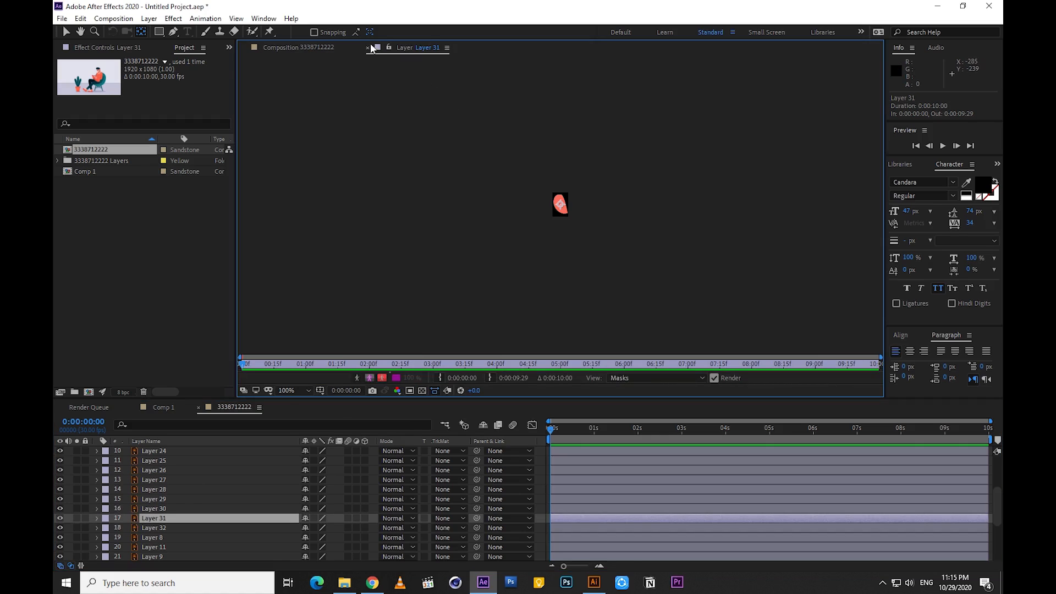
left_click(367, 48)
left_click(144, 528)
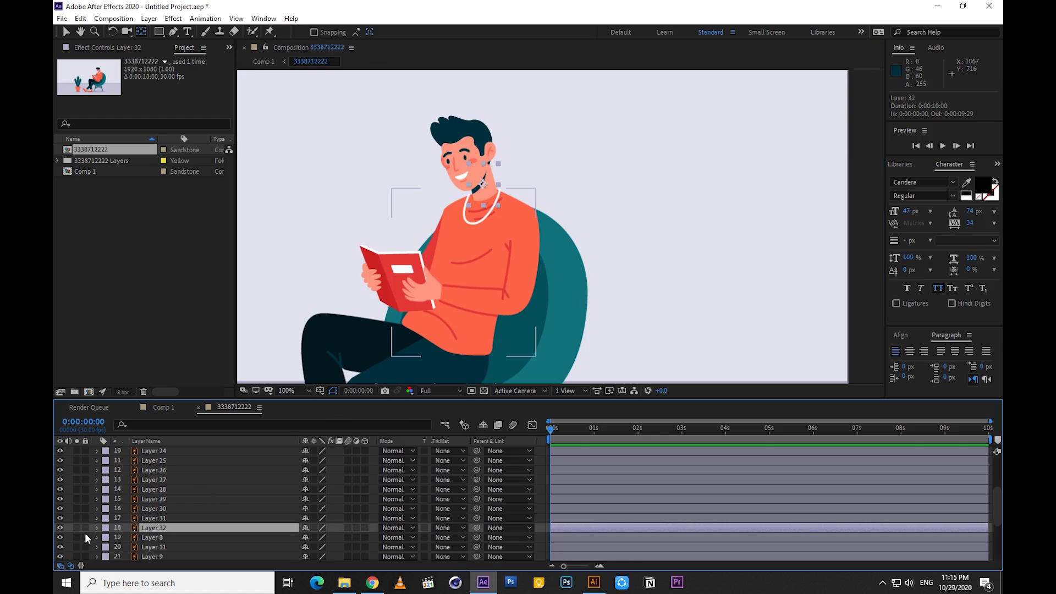
left_click(61, 527)
left_click(61, 528)
Pre-compose Layers 19 to 32 into a new composition named Face and check its contents by toggling its visibility
scroll(159, 514, "up", 3)
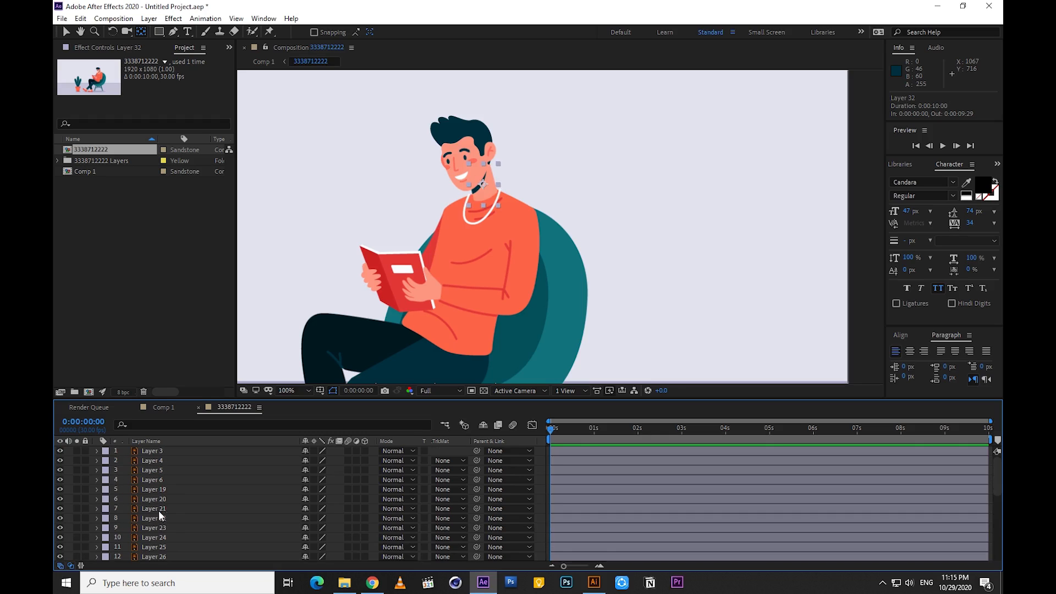
left_click(157, 490, "shift")
scroll(494, 310, "down", 2)
scroll(561, 181, "up", 2)
left_click(59, 487)
left_click(60, 490)
right_click(163, 497)
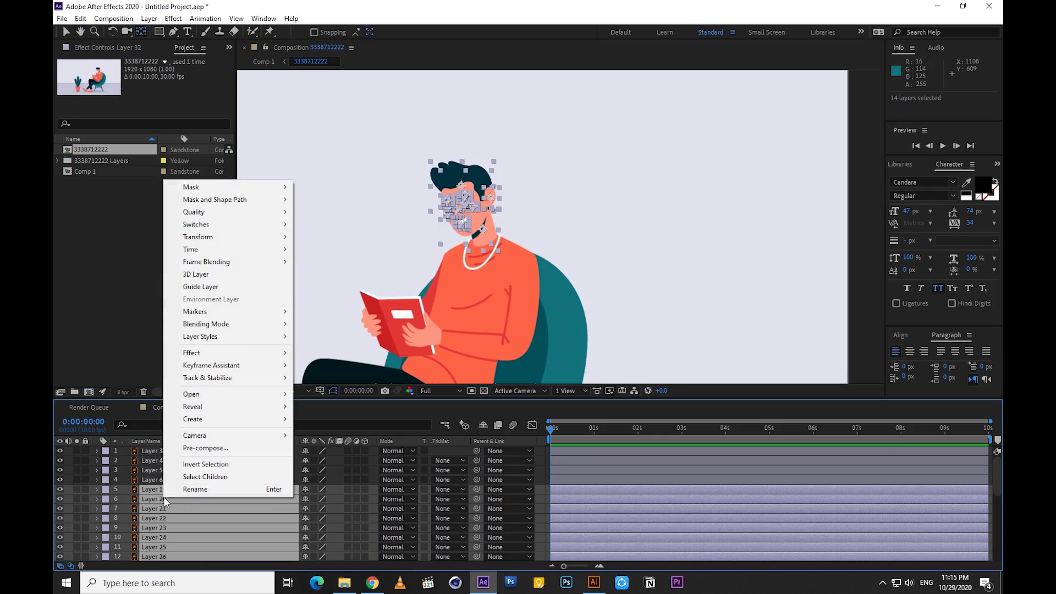
left_click(193, 451)
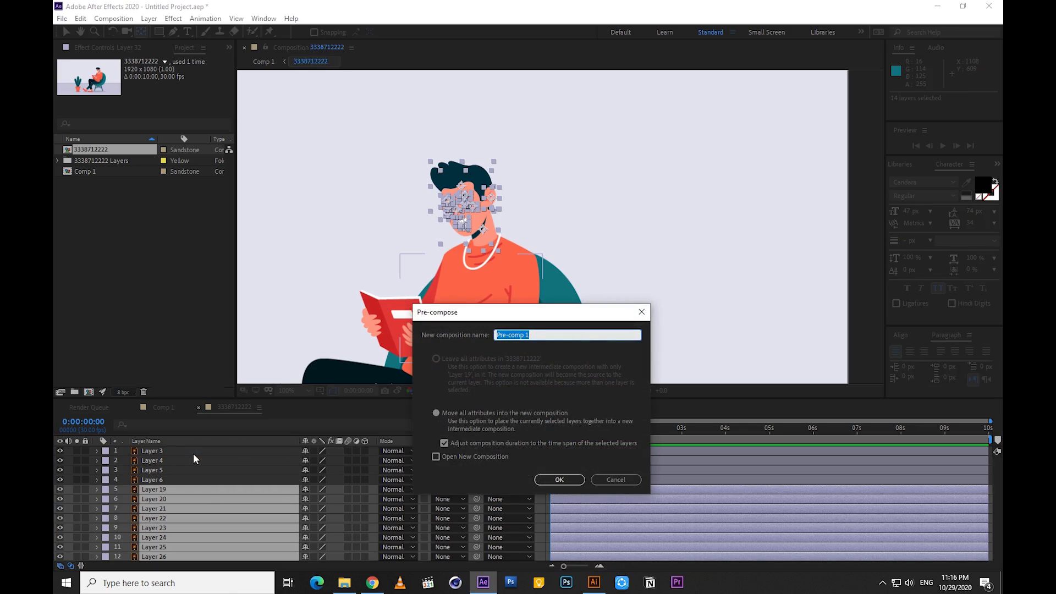
left_click(543, 481)
left_click(60, 489)
left_click(61, 490)
Move the Face layer's anchor point to the base of the neck and try a rotation to test the pivot
left_click_drag(404, 330, 418, 270)
left_click(147, 490)
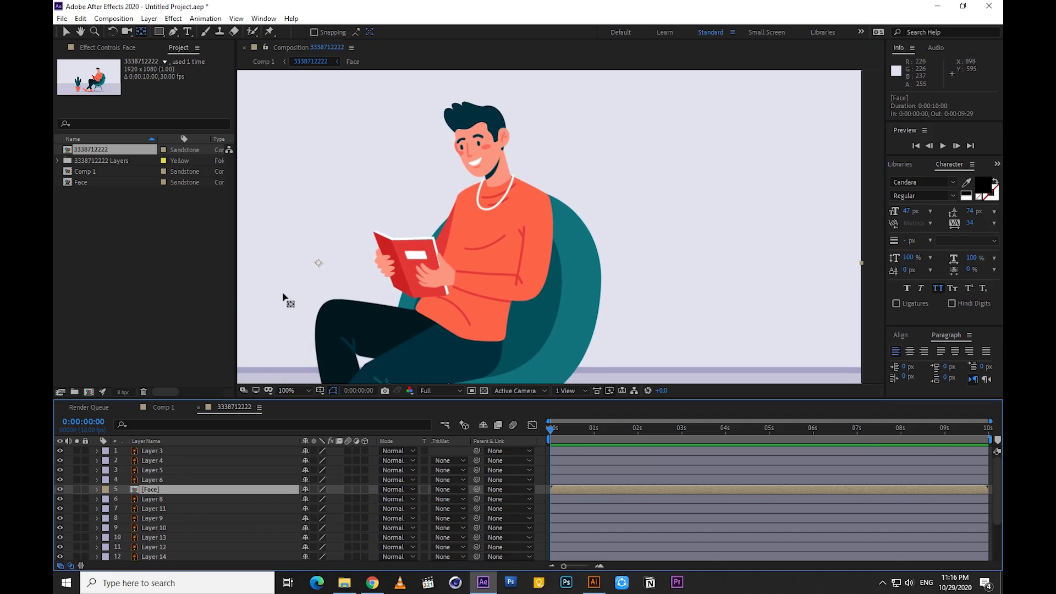
left_click_drag(318, 263, 413, 241)
left_click_drag(476, 205, 502, 187)
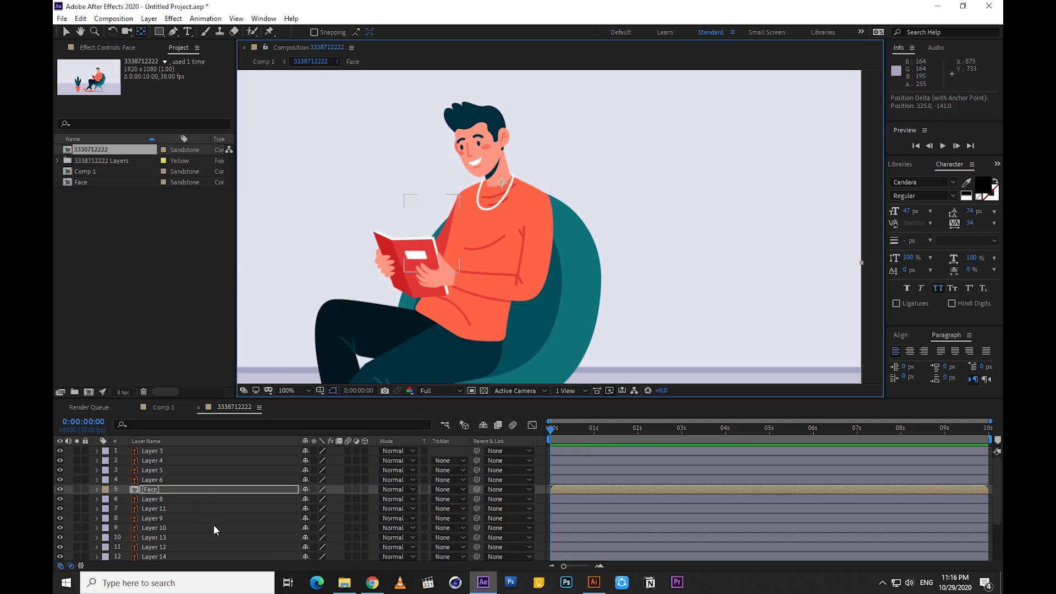
key("r")
left_click_drag(315, 499, 327, 524)
key("ctrl+z")
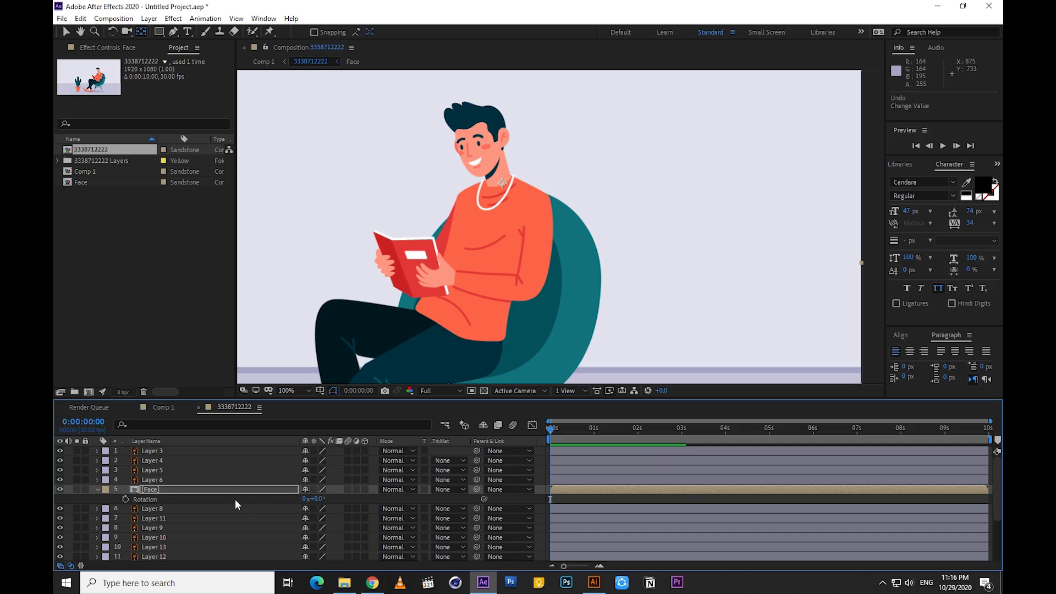
key("r")
Move the anchor point of the far arm, Layer 11, up to its shoulder
left_click(151, 499)
scroll(148, 499, "down", 3)
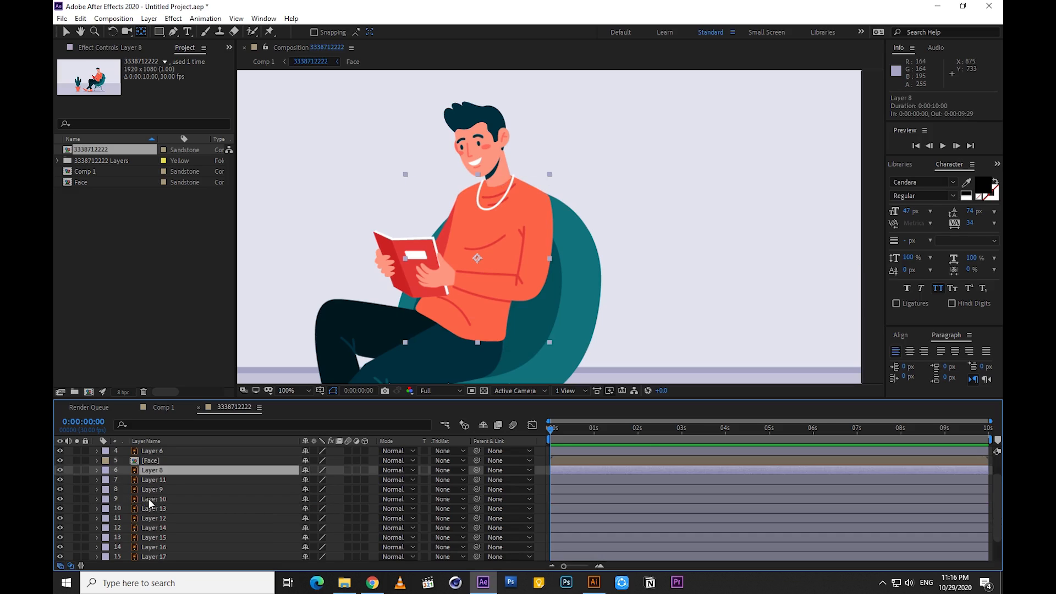
left_click(147, 480)
scroll(309, 366, "down", 2)
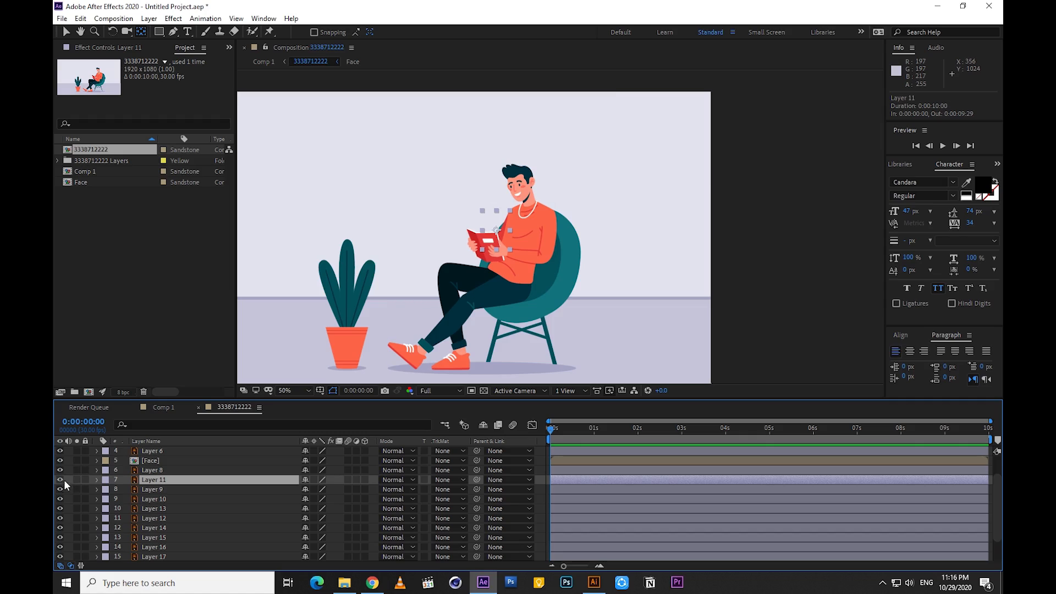
scroll(561, 228, "up", 2)
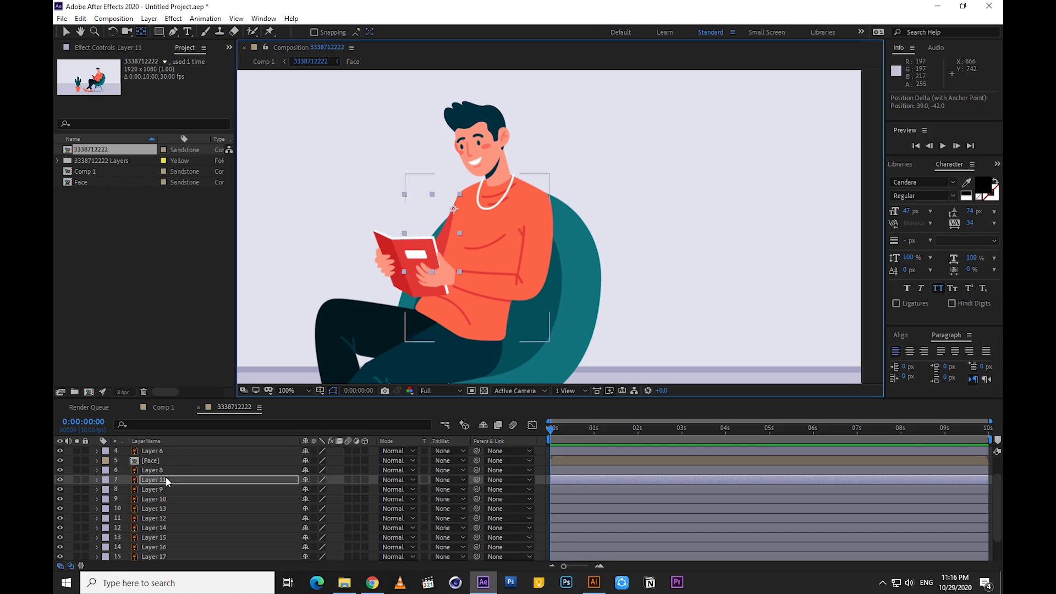
left_click(154, 488)
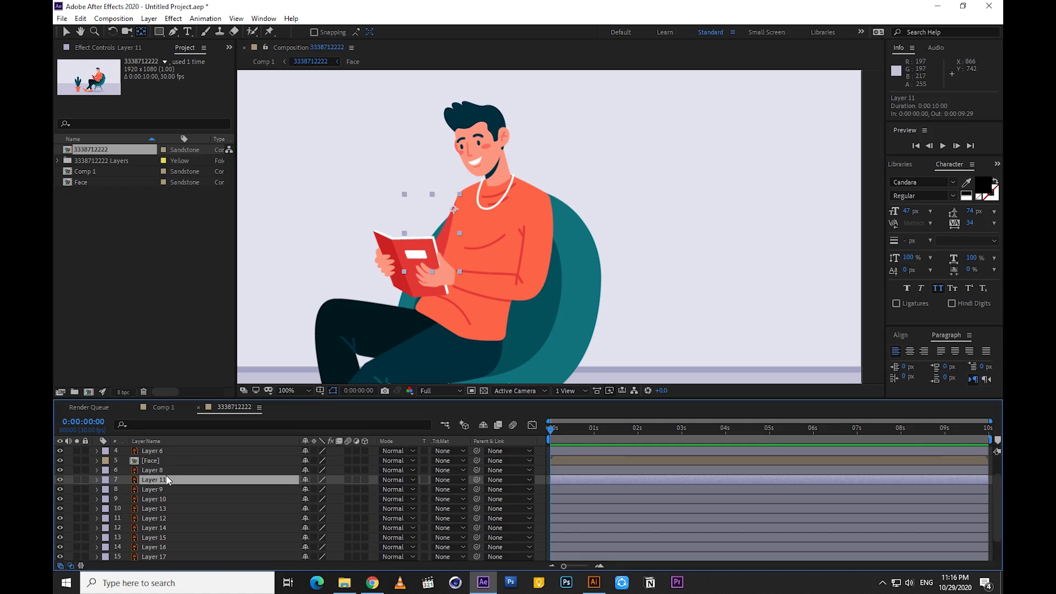
Identify the hand behind the book, Layer 4, and parent it to the far arm, Layer 11
scroll(155, 476, "up", 2)
left_click(151, 464)
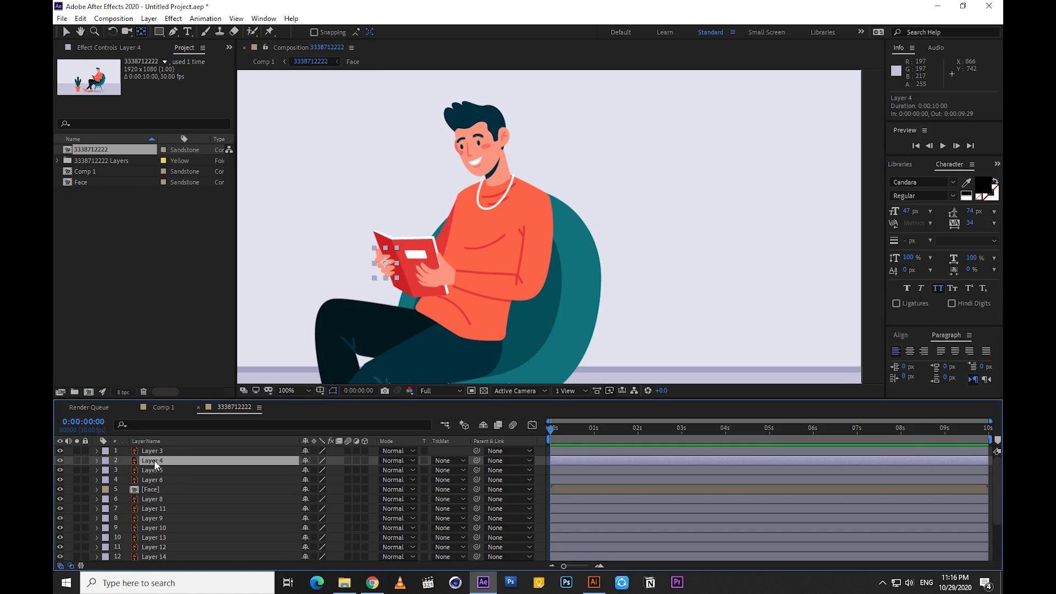
left_click(160, 518)
left_click(157, 508)
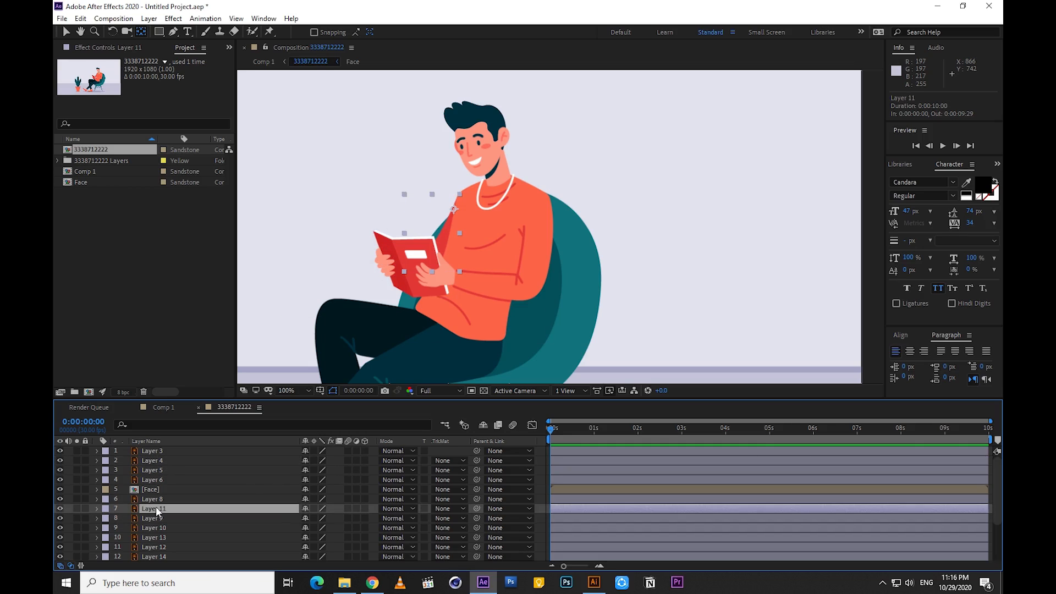
left_click(156, 462)
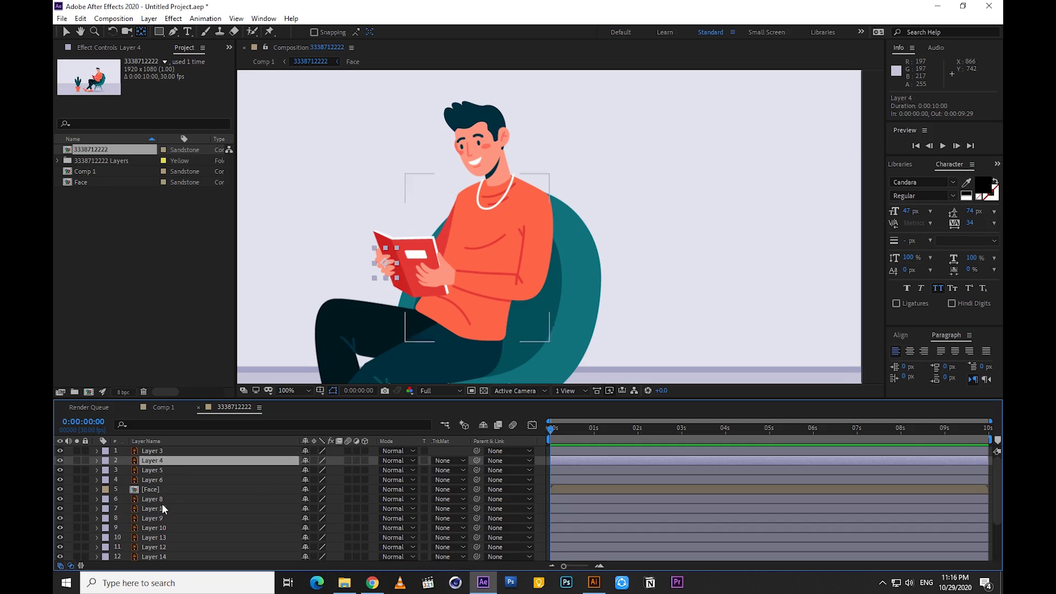
left_click(161, 506)
left_click(156, 469)
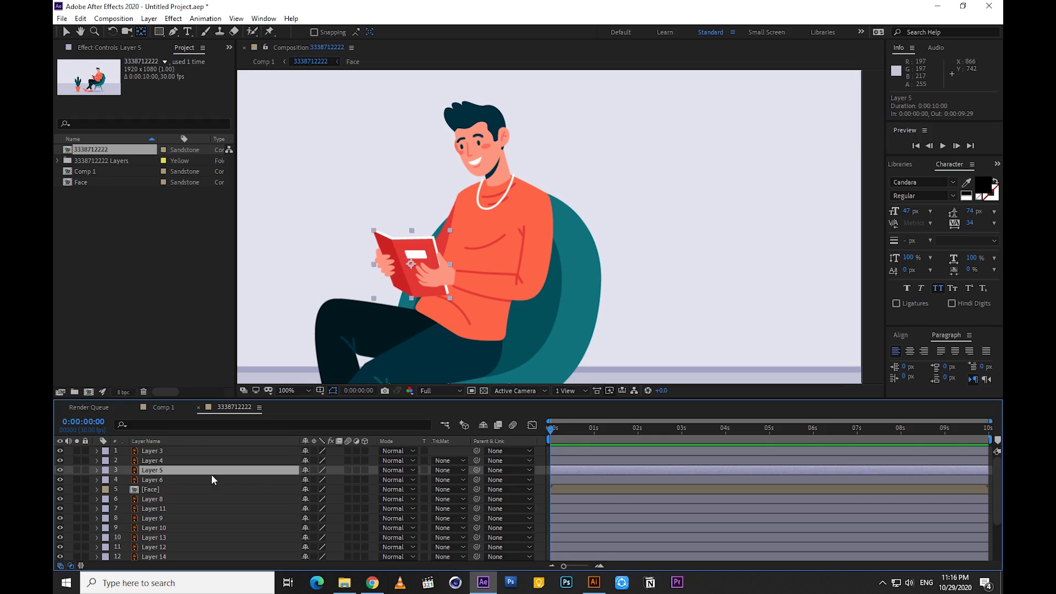
left_click(161, 460)
left_click_drag(477, 461, 164, 506)
Try rotating Layer 11 by about 6° to test the hand's parenting, and undo the rotation
left_click(164, 507)
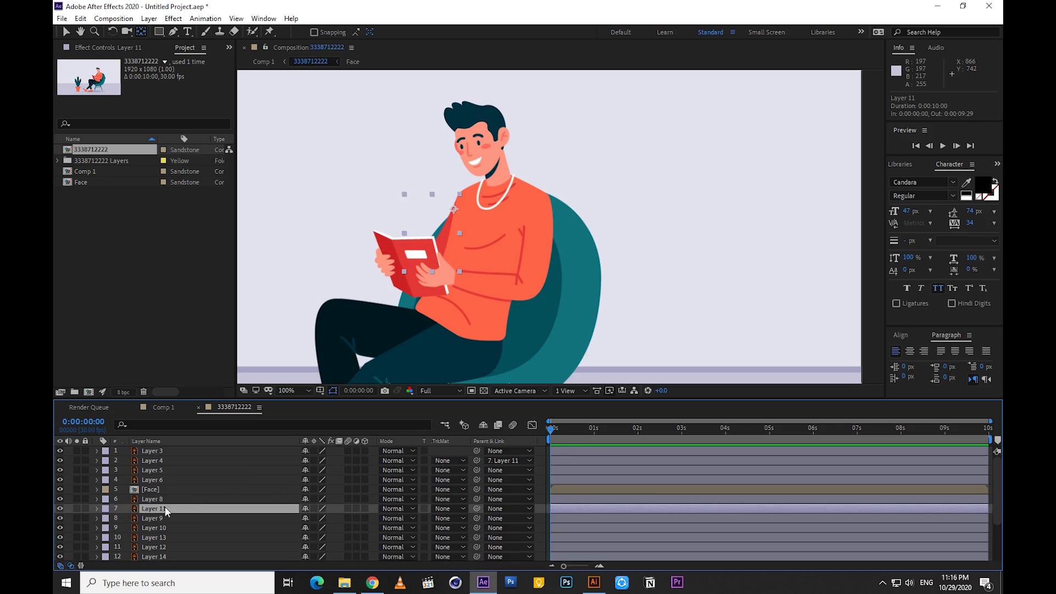
key("r")
left_click_drag(314, 519, 320, 519)
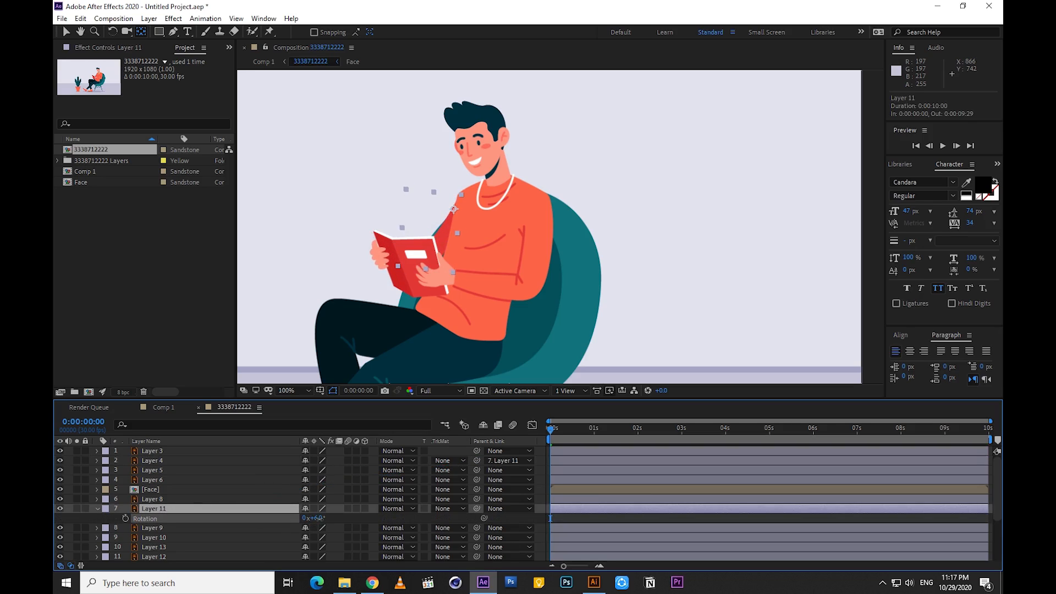
key("ctrl+z")
left_click(149, 509)
left_click(98, 509)
Parent the book, Layer 5, to the front arm, Layer 3
left_click(154, 464)
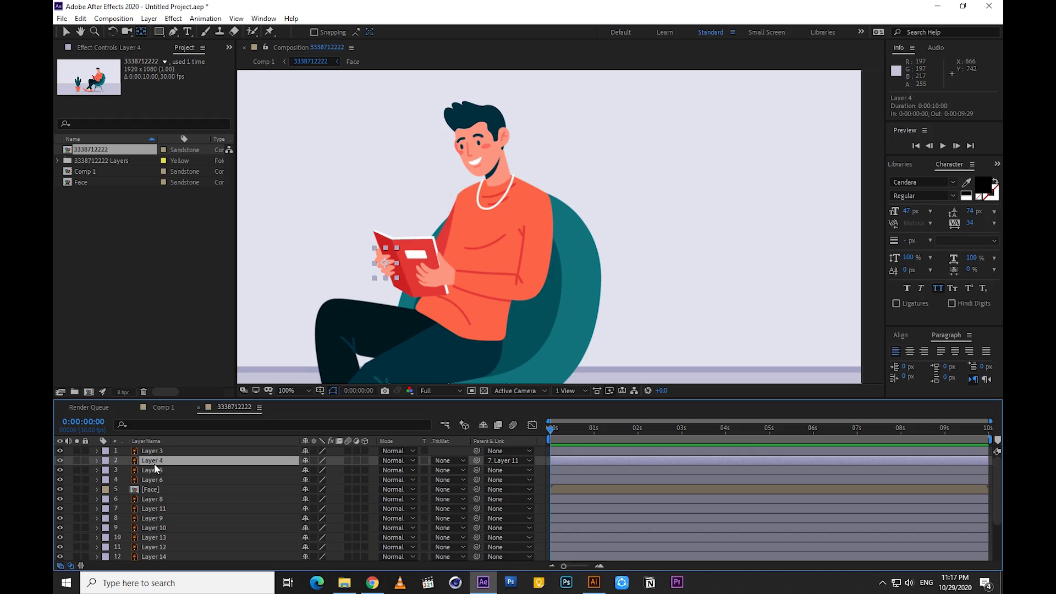
left_click(155, 471)
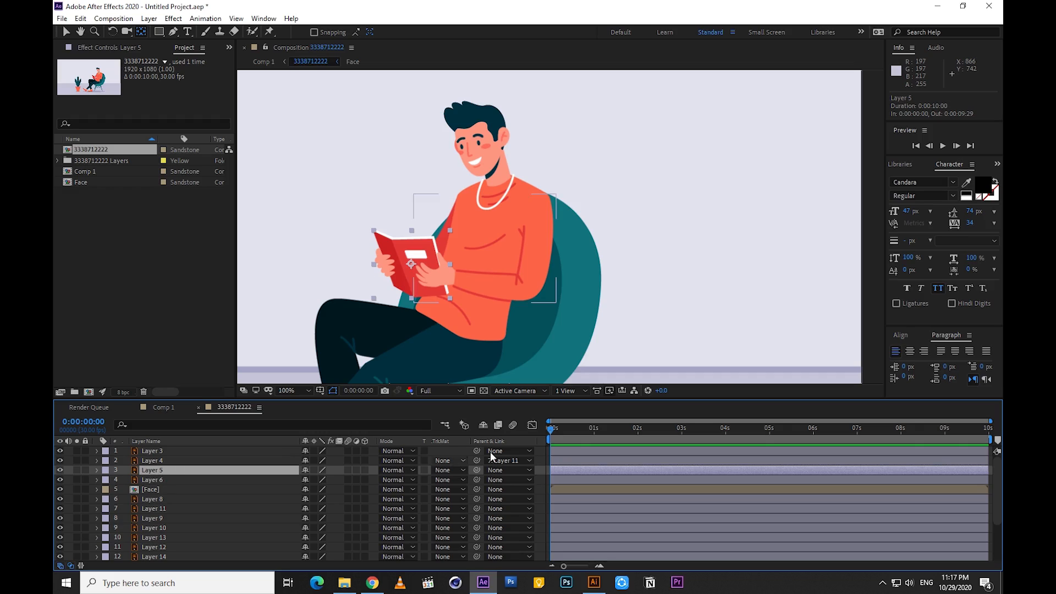
left_click(163, 451)
left_click(165, 471)
left_click_drag(477, 470, 168, 451)
Parent Layer 11 to Layer 3, then try rotating Layer 3 by about -2° and undo the rotation
left_click(165, 509)
left_click_drag(477, 507, 187, 451)
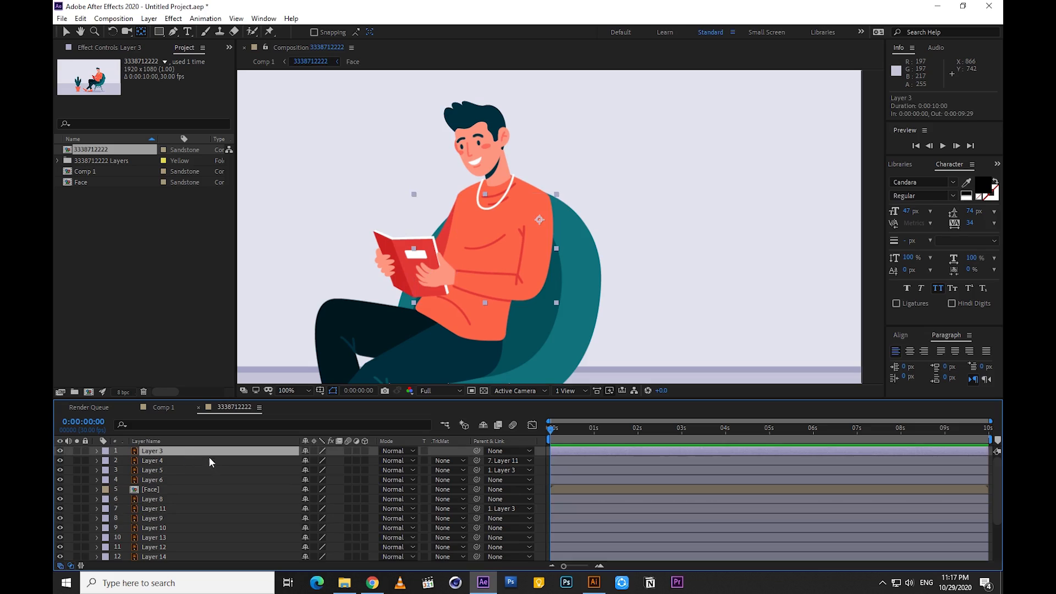
key("r")
left_click_drag(320, 461, 325, 460)
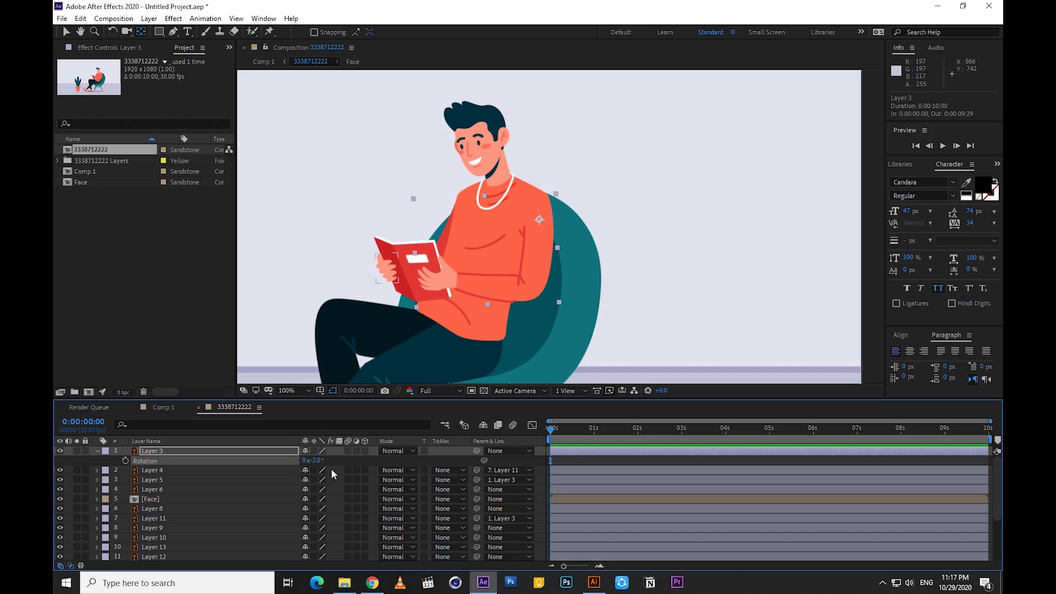
key("ctrl+z")
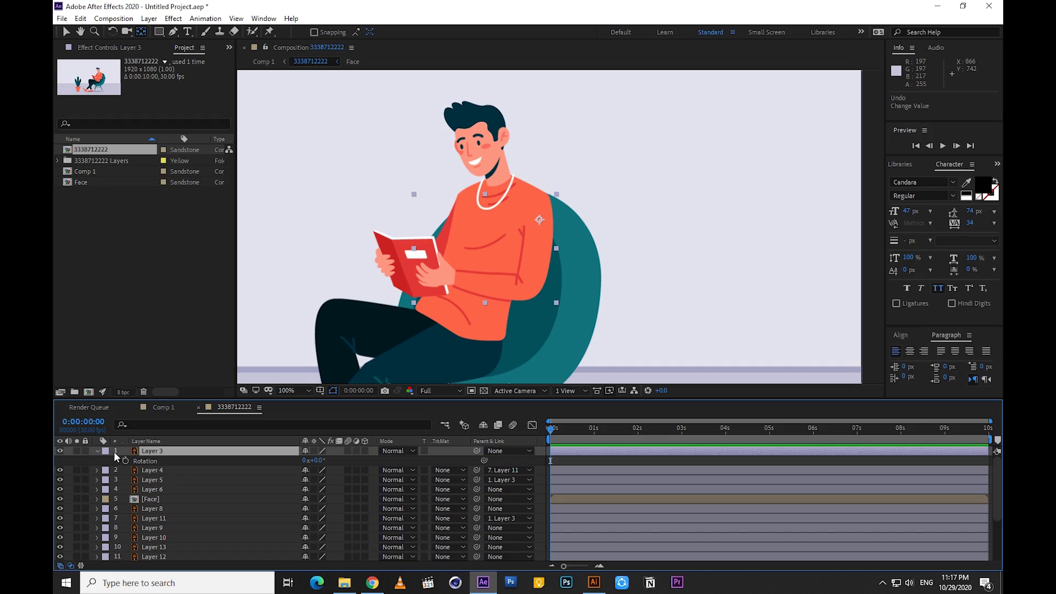
left_click(97, 450)
Remove the parent from the far arm, Layer 11, by setting it to None
left_click(164, 460)
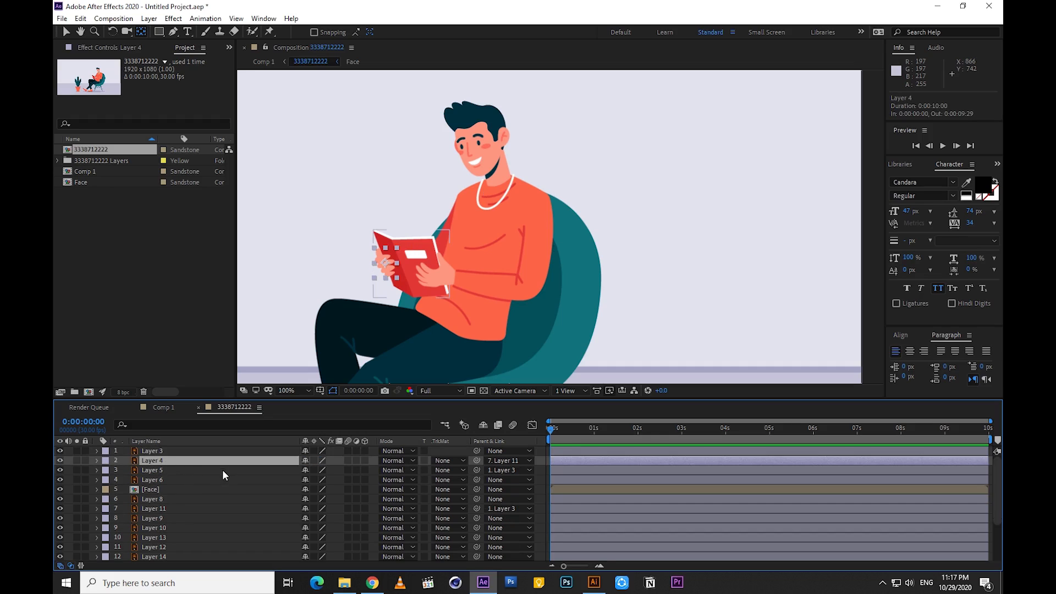
left_click(159, 508)
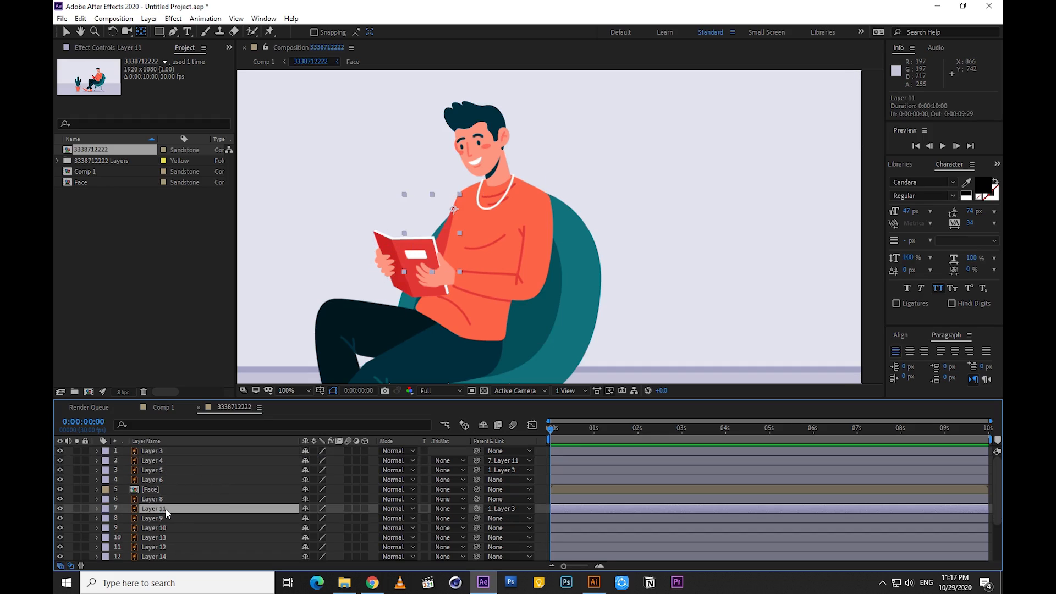
left_click(503, 507)
left_click(498, 267)
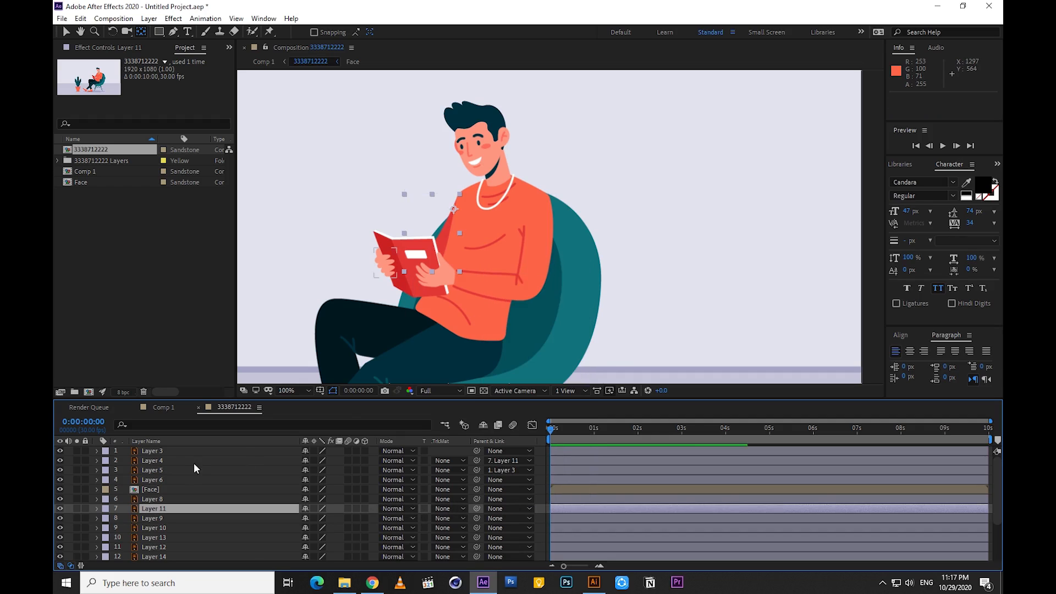
Try rotating the front arm, Layer 3, by about 2° to test the linked book, and undo the rotation
left_click(160, 449)
key("r")
left_click_drag(322, 461, 319, 459)
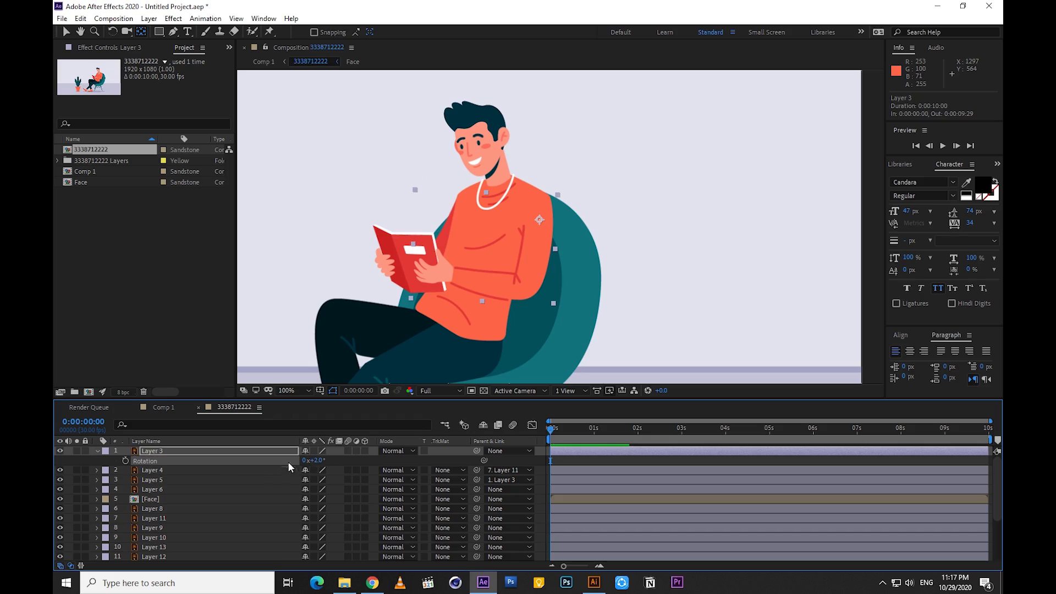
key("ctrl+z")
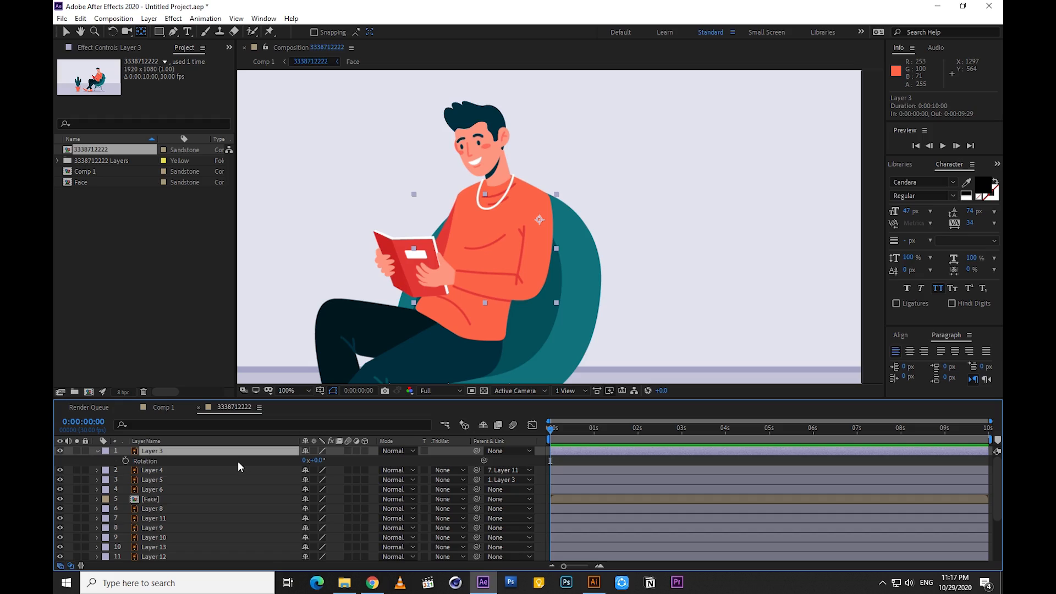
Parent the far hand, Layer 4, to the front arm, Layer 3, then try rotating Layer 3 by 7° and undo the rotation
left_click(159, 481)
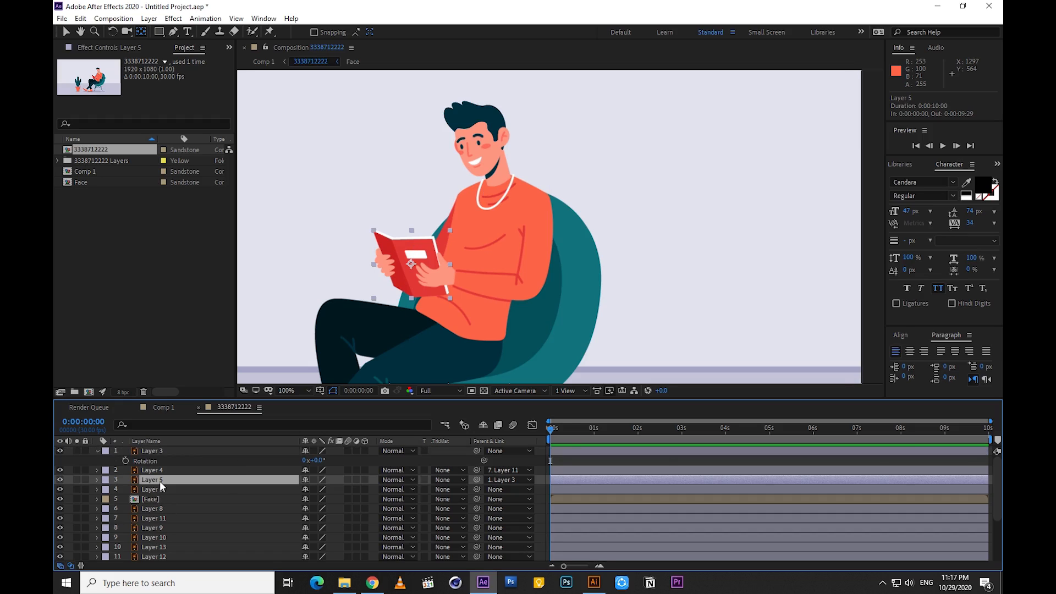
left_click(160, 488)
left_click(156, 471)
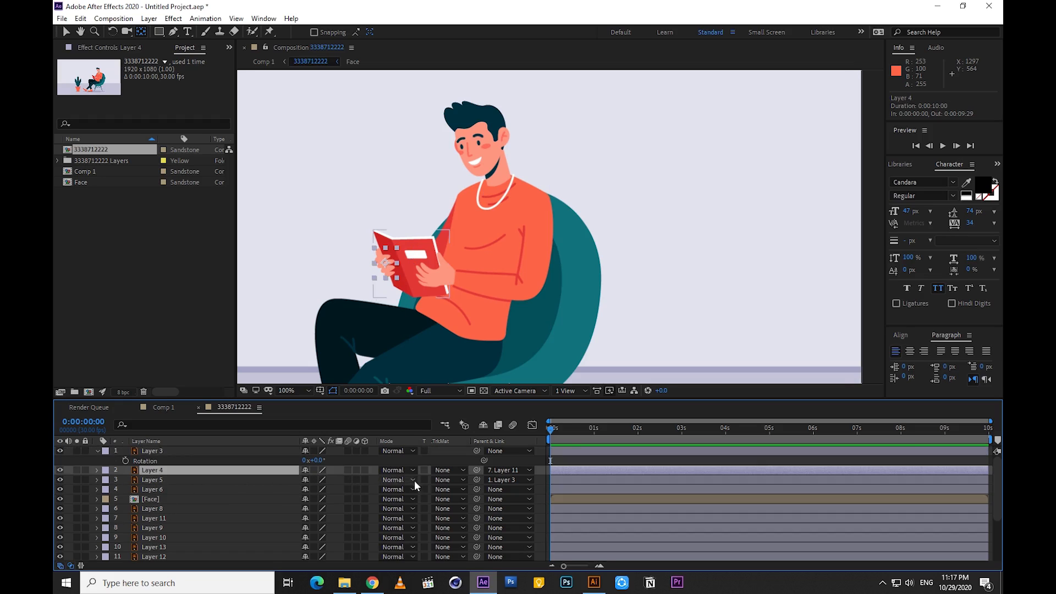
left_click_drag(477, 470, 187, 451)
left_click_drag(323, 462, 324, 459)
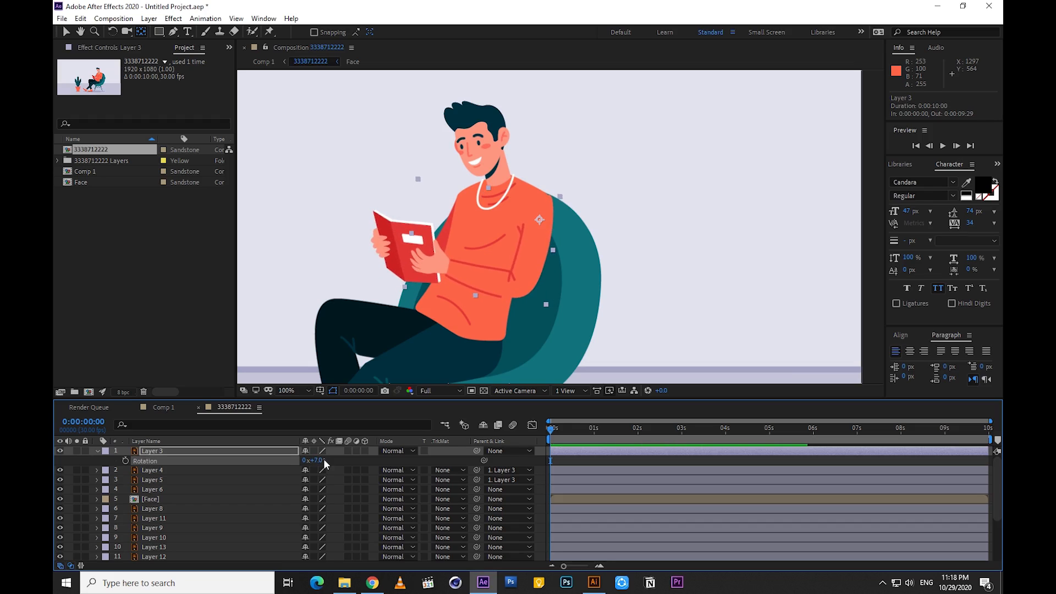
key("ctrl+z")
Parent the far arm, Layer 11, to the front arm, Layer 3
left_click(153, 471)
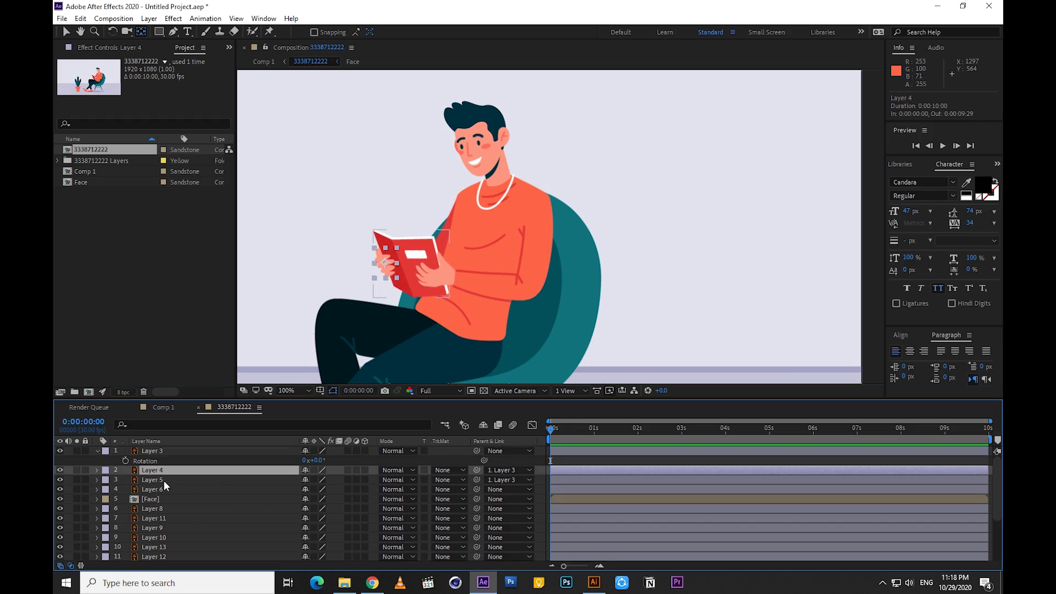
left_click(161, 518)
left_click_drag(477, 518, 201, 451)
left_click(201, 450)
left_click(170, 517)
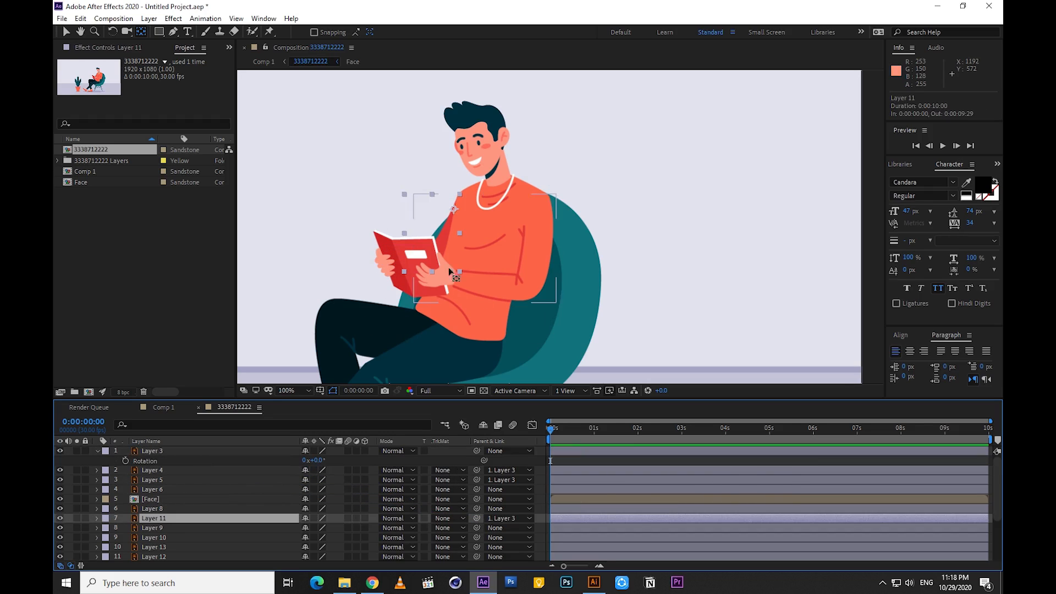
Move Layer 11's anchor point down to the book's upper corner, then try rotating Layer 3 and undo the rotation
left_click_drag(454, 209, 439, 248)
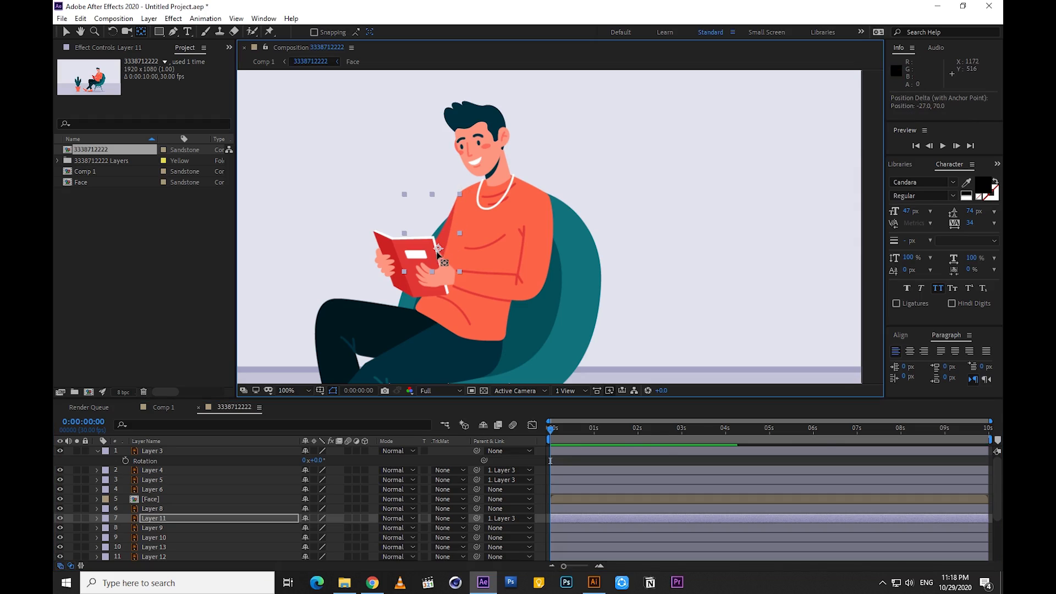
left_click_drag(318, 461, 318, 461)
key("ctrl+z")
left_click(98, 450)
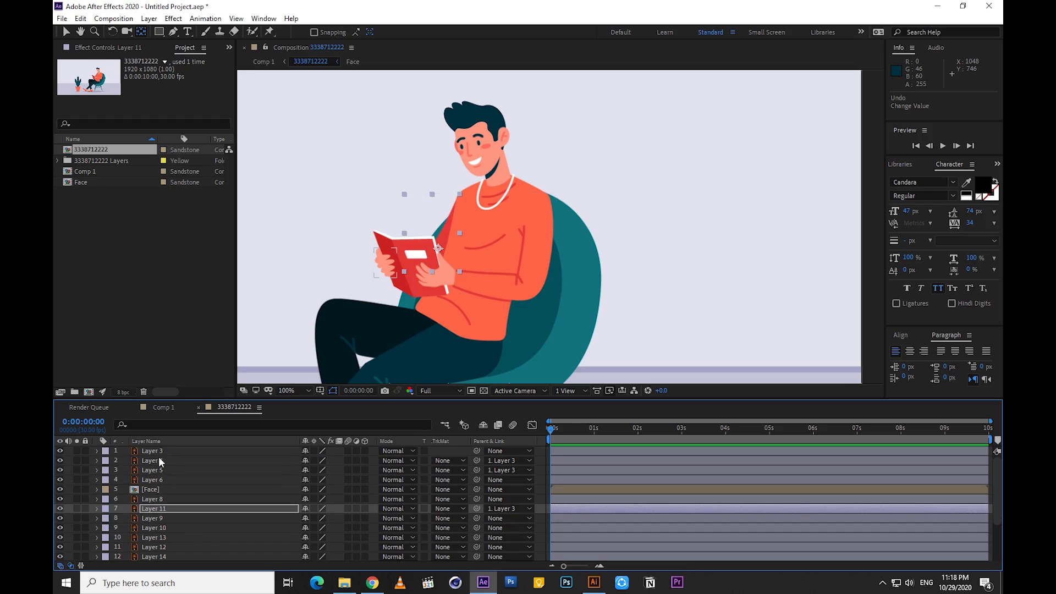
Select Layers 11, 9, 10, 13, 12 and 14 one after another to examine their anchor points
left_click(157, 454)
left_click(155, 507)
scroll(152, 500, "down", 1)
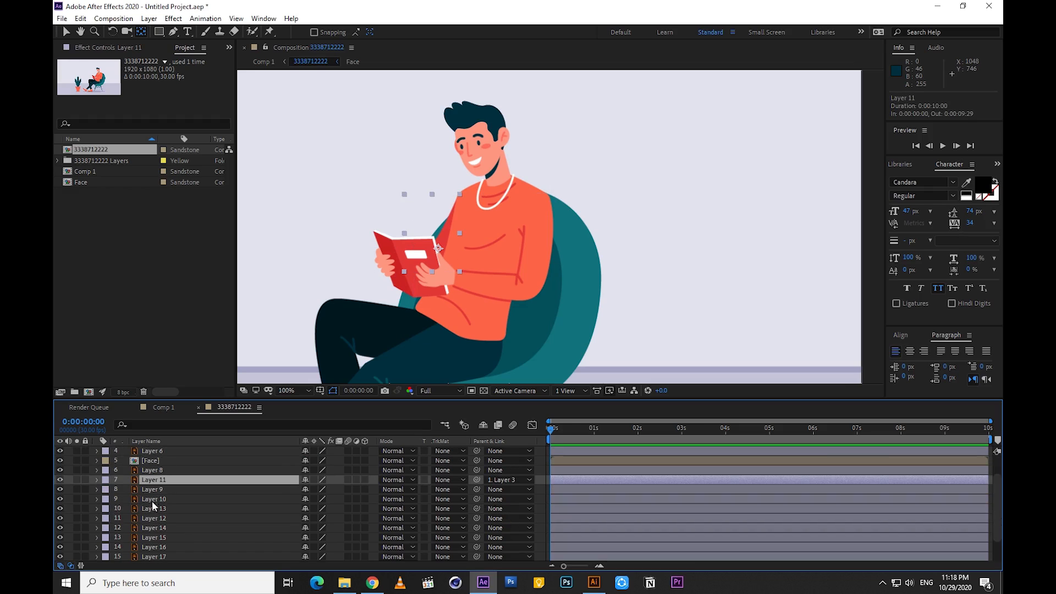
left_click(152, 488)
scroll(428, 305, "down", 1)
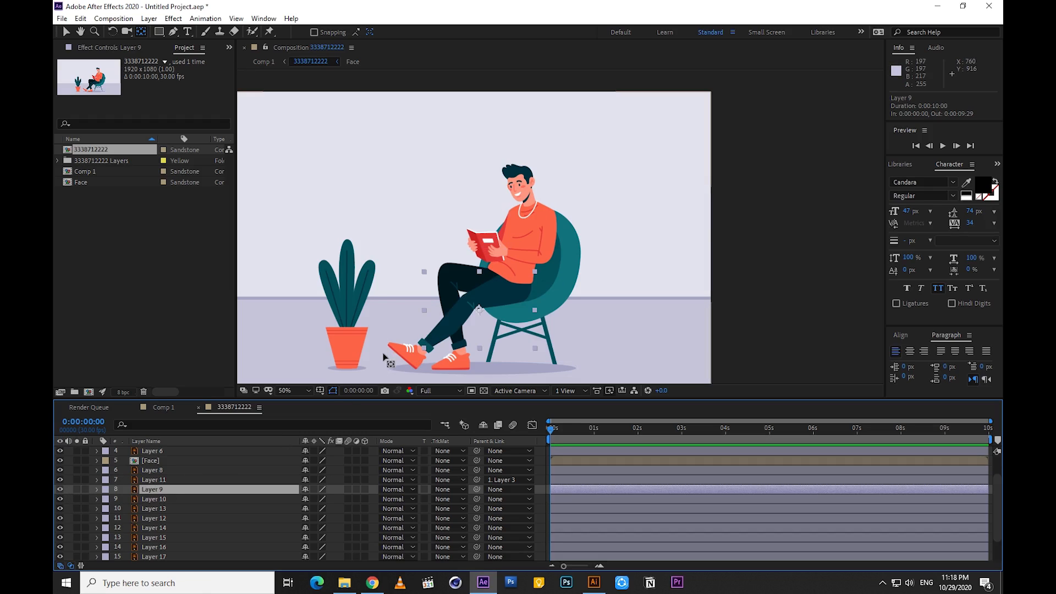
left_click(157, 500)
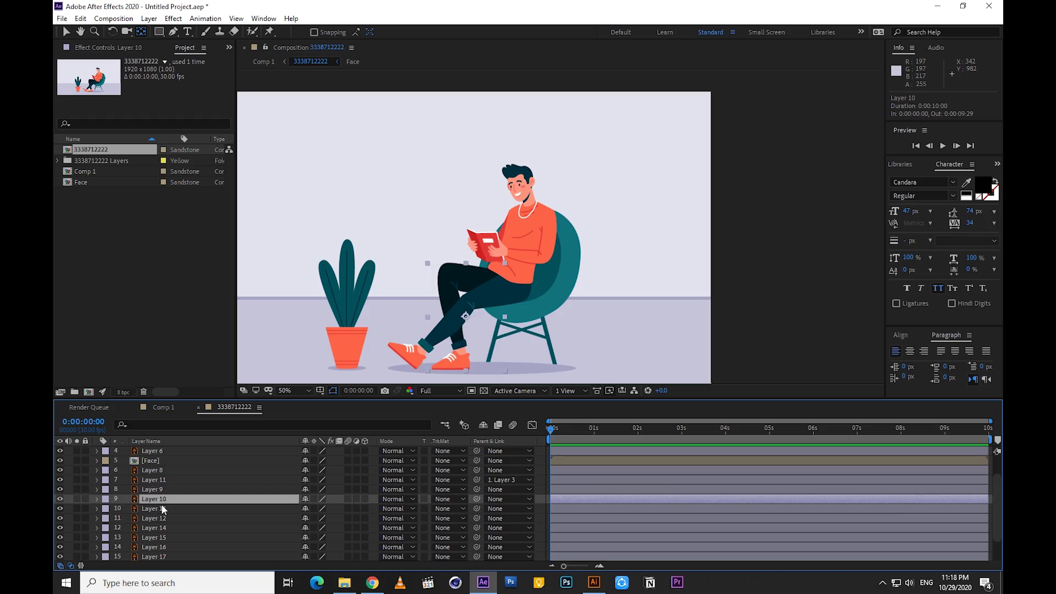
left_click(157, 510)
left_click(157, 517)
left_click(157, 527)
scroll(158, 518, "down", 1)
Move the anchor points of the plant leaves, Layers 15, 16 and 17, to their bases at the pot's rim
left_click(156, 509)
left_click_drag(348, 281, 347, 313)
left_click(157, 519)
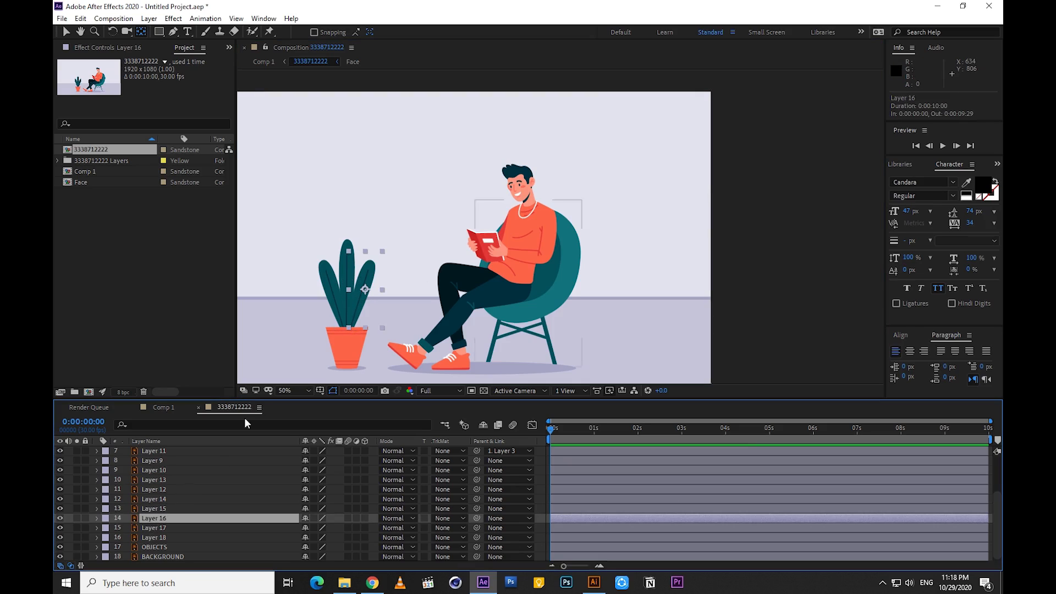
left_click_drag(352, 327, 351, 329)
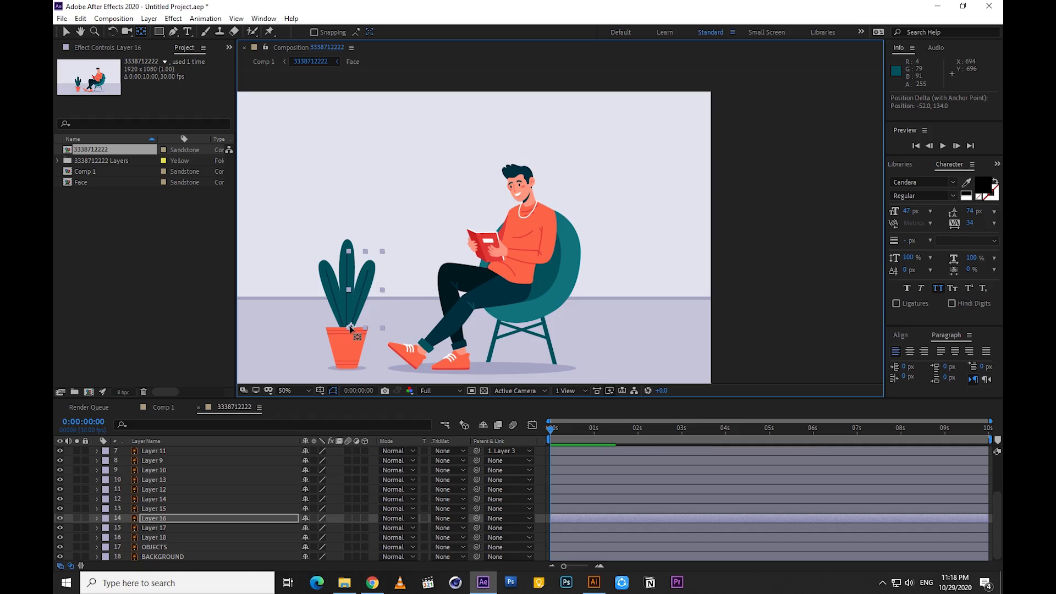
left_click(163, 527)
left_click_drag(330, 290, 342, 331)
left_click(156, 537)
left_click(157, 546)
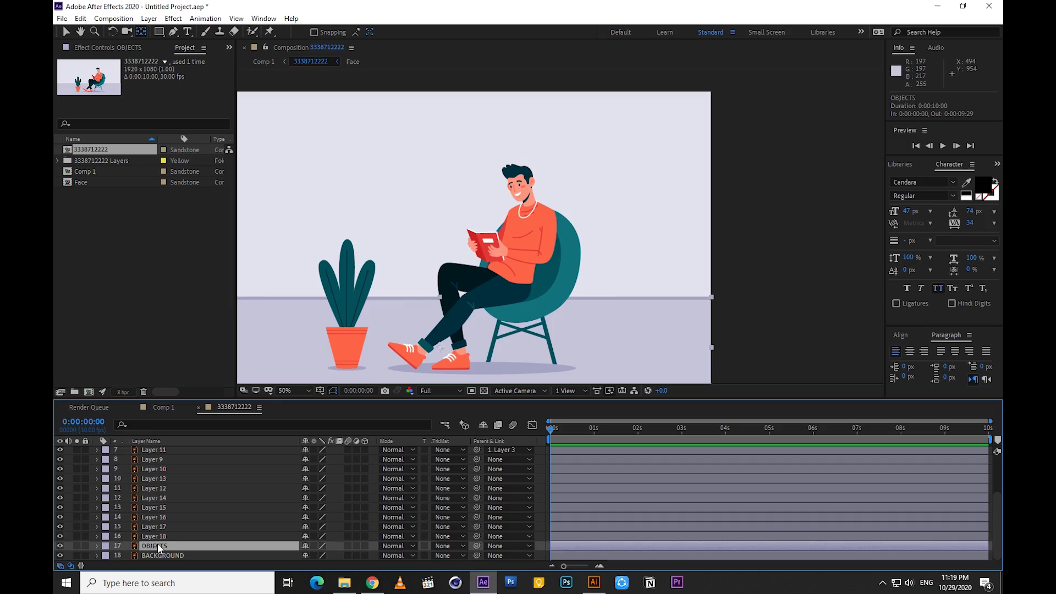
left_click(160, 534)
Animate the rotation of the plant leaf, Layer 17, from 0° at frame 1 to -7° at frame 7 and 6° at frame 12
left_click(155, 526)
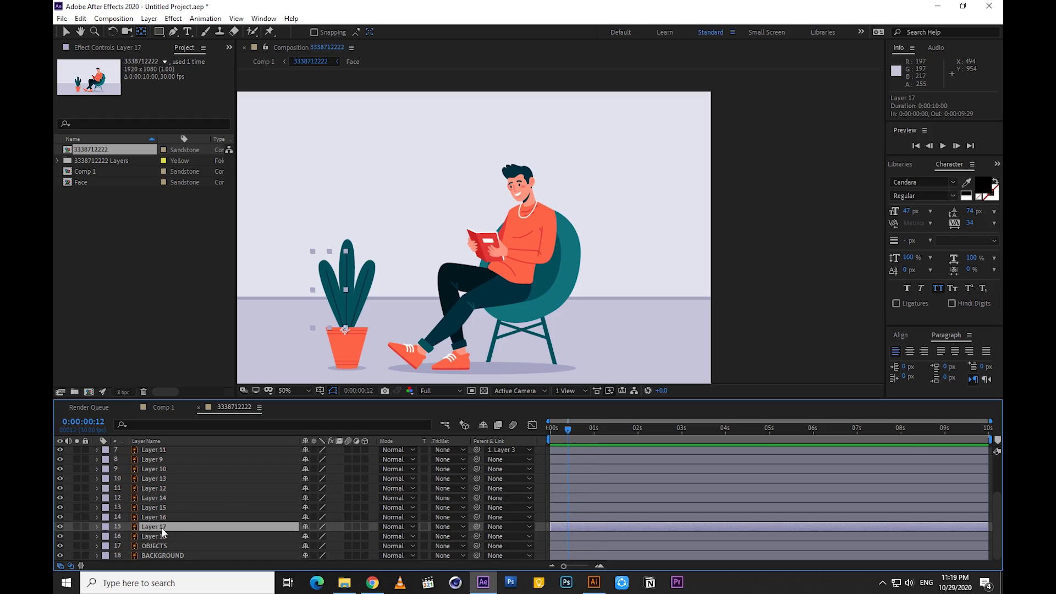
key("r")
left_click(125, 537)
left_click_drag(567, 537, 551, 537)
left_click_drag(316, 537, 312, 536)
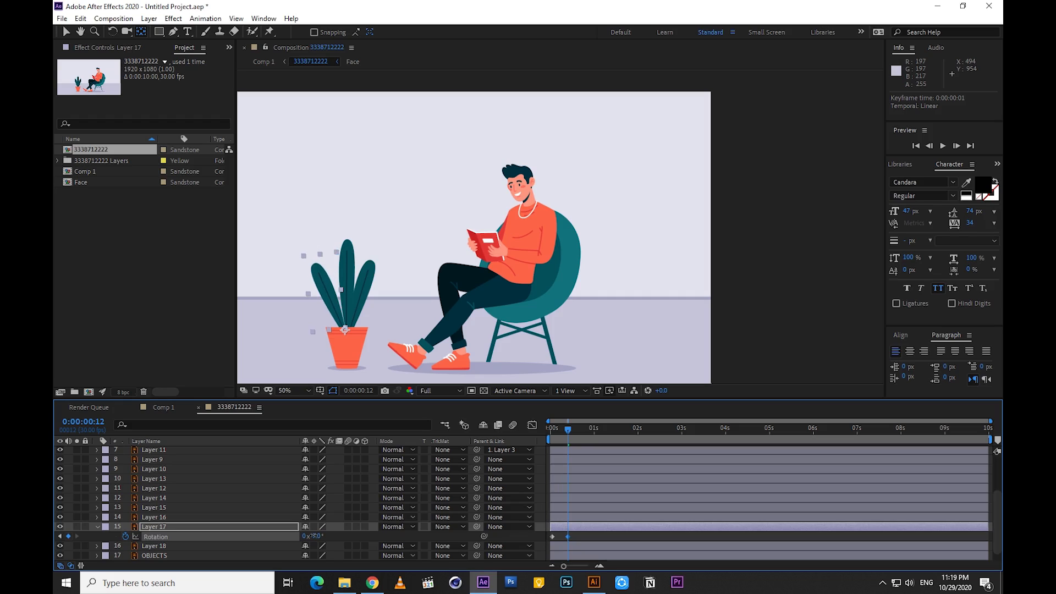
left_click_drag(568, 536, 560, 536)
left_click_drag(315, 536, 321, 536)
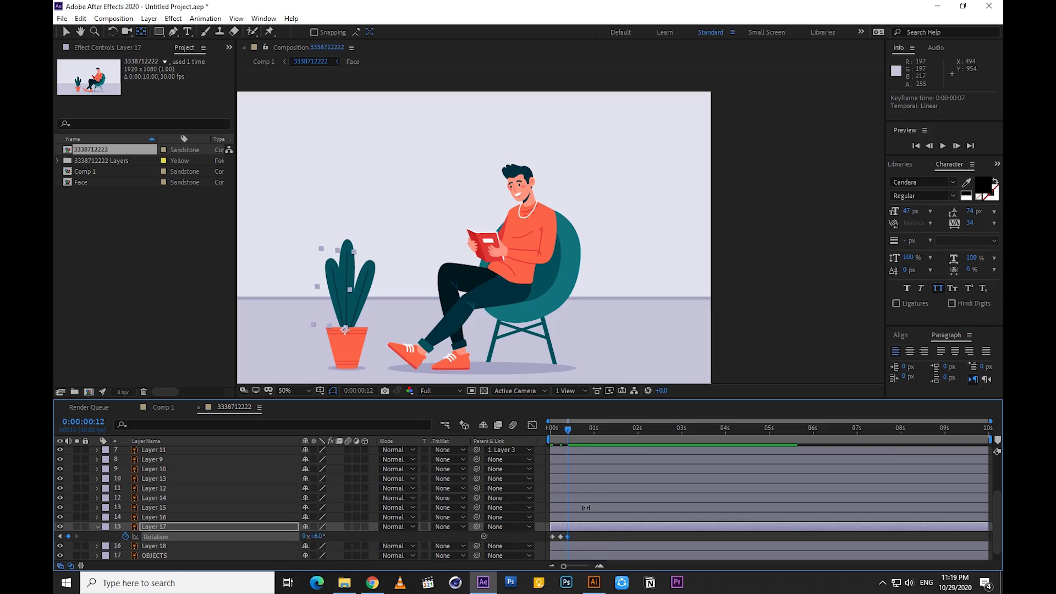
Apply Easy Ease to the three rotation keyframes of Layer 17
left_click_drag(573, 431, 552, 437)
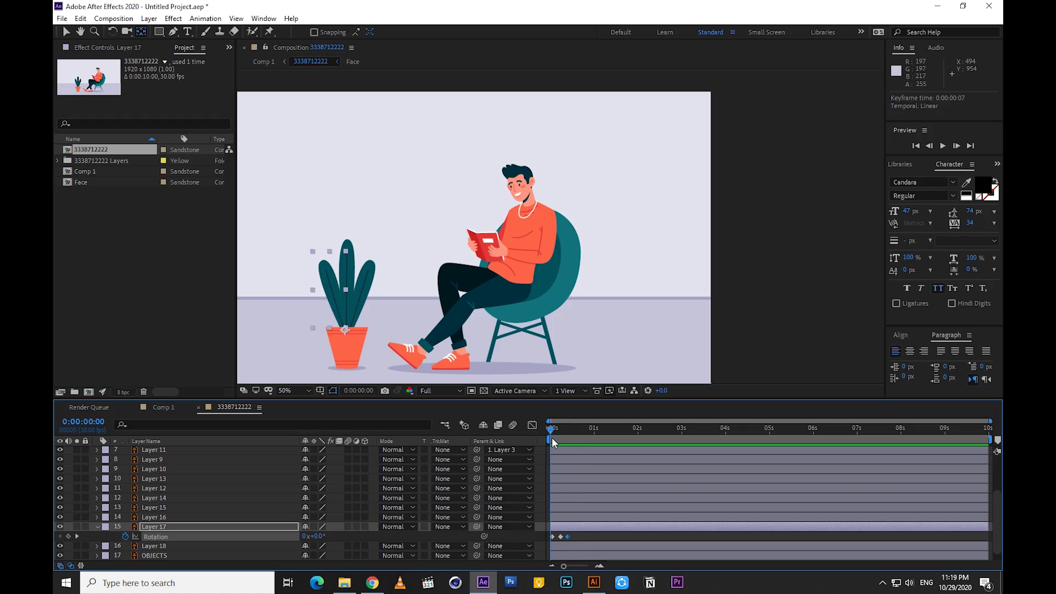
right_click(552, 537)
mouse_move(674, 529)
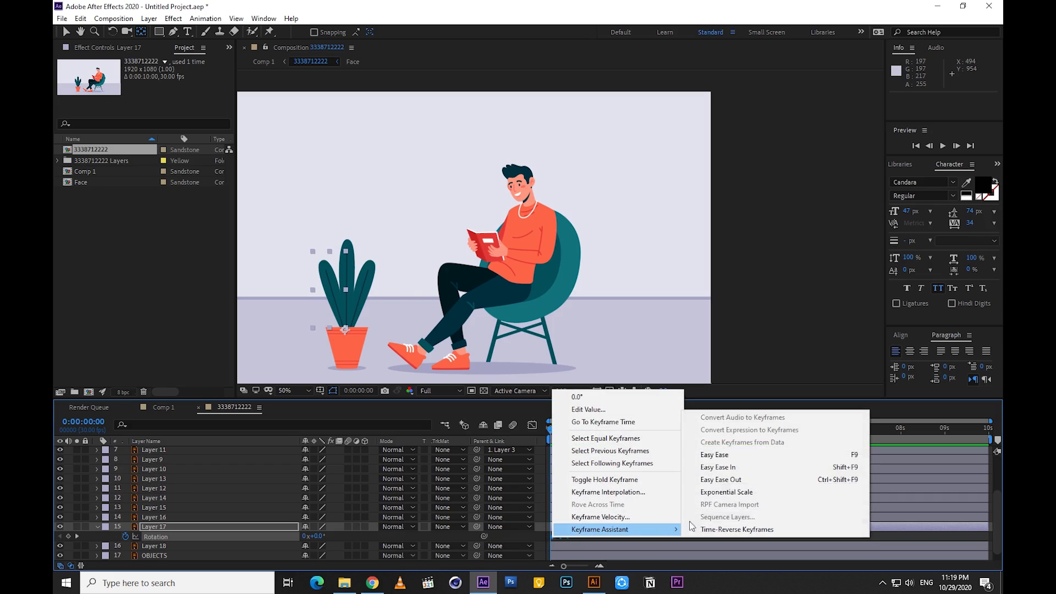
left_click(714, 455)
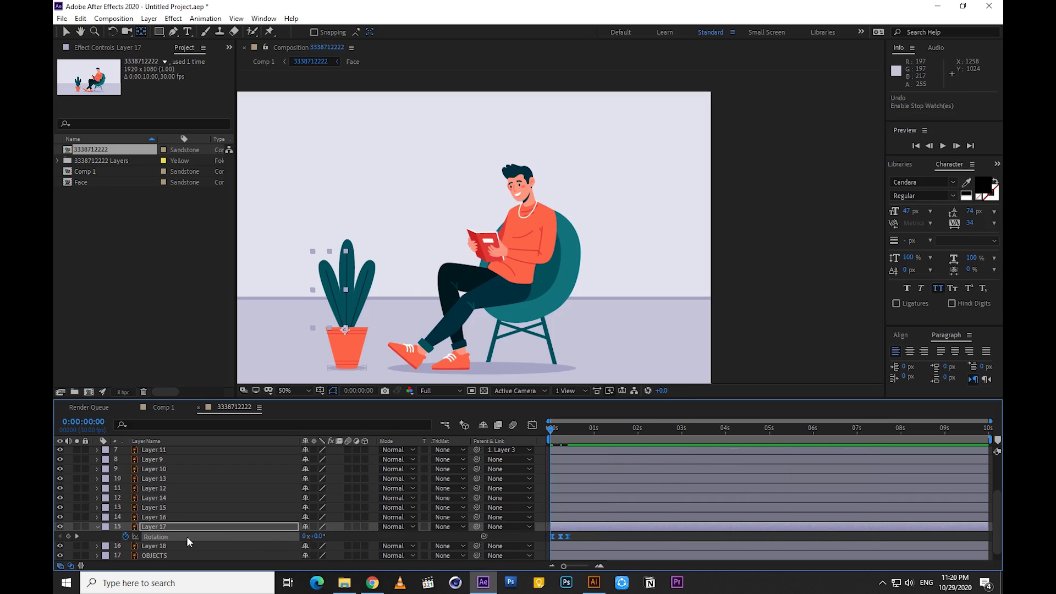
Add the expression loopOutDuration(type = "cycle", duration = 0) to Layer 17's rotation and preview the animation
left_click(126, 533, "alt")
left_click(344, 545)
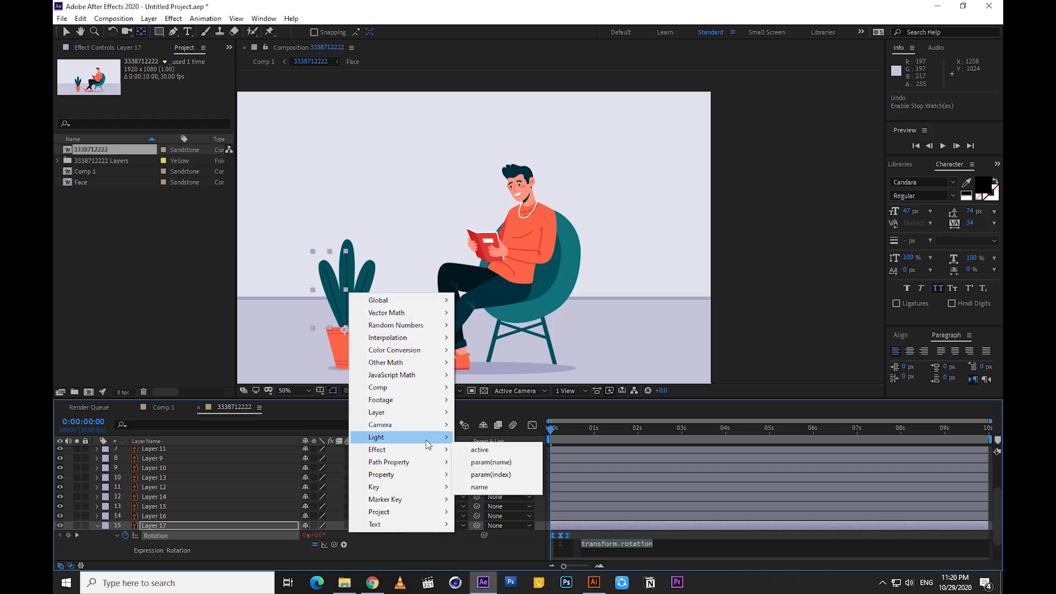
mouse_move(425, 477)
left_click(539, 363)
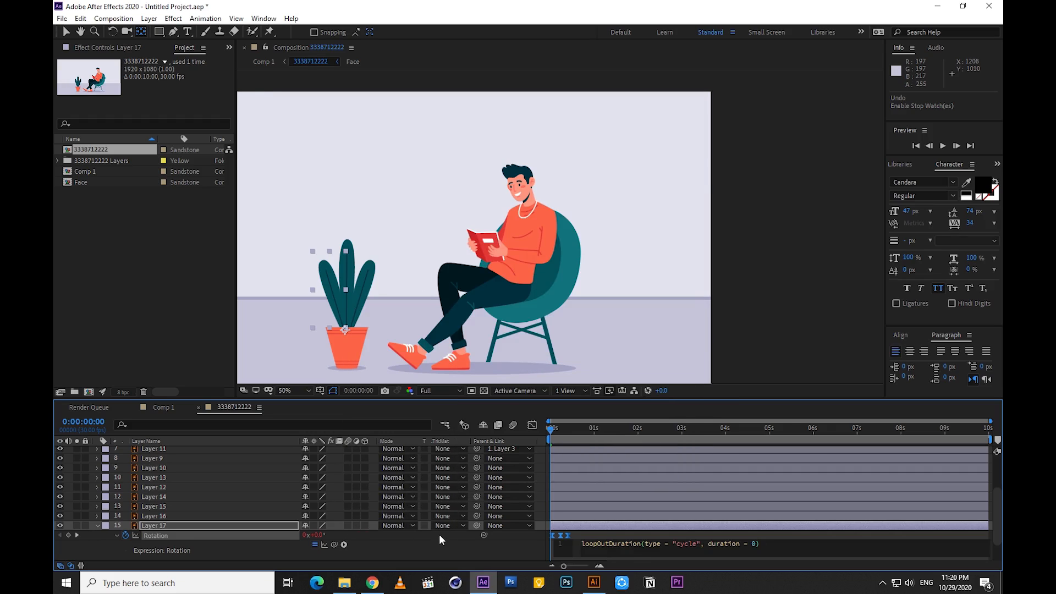
left_click(560, 445)
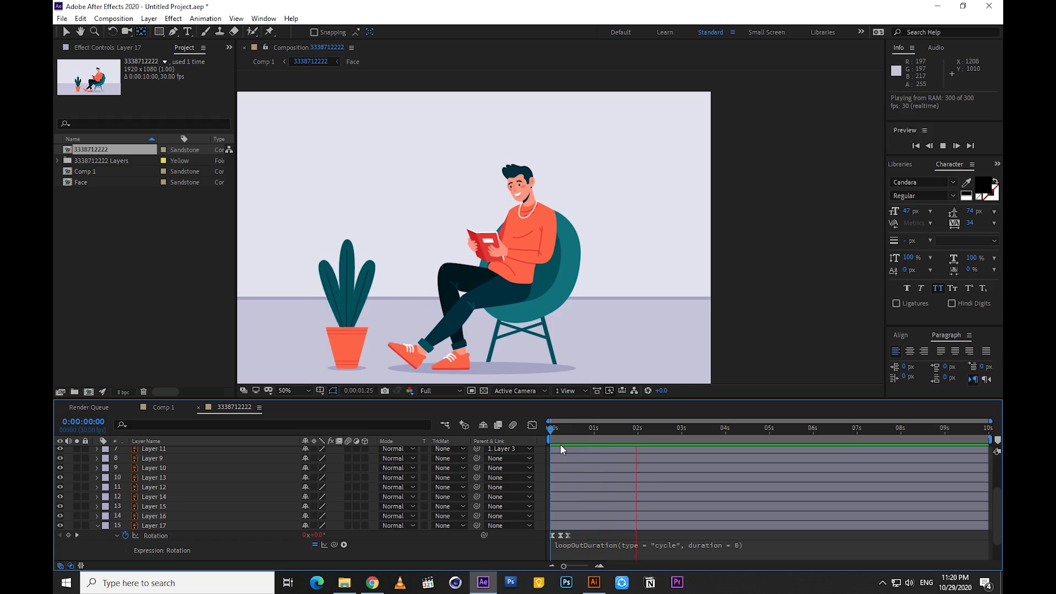
Slow the leaf's sway by spreading Layer 17's rotation keyframes out to about 1.3 and 2.4 seconds, and preview it
left_click(570, 429)
left_click(565, 536)
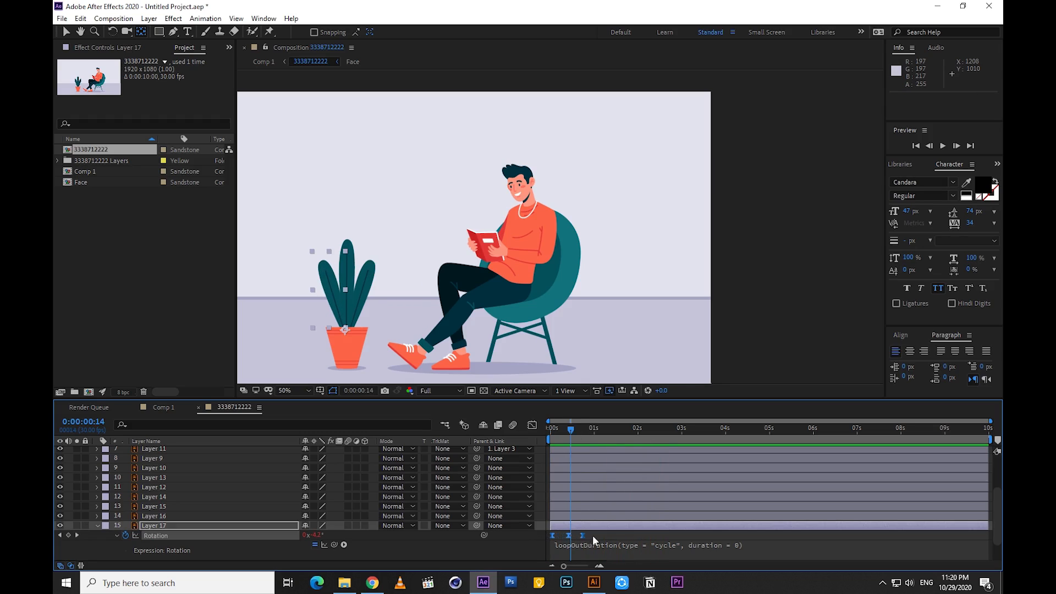
left_click_drag(591, 537, 632, 537)
key("space")
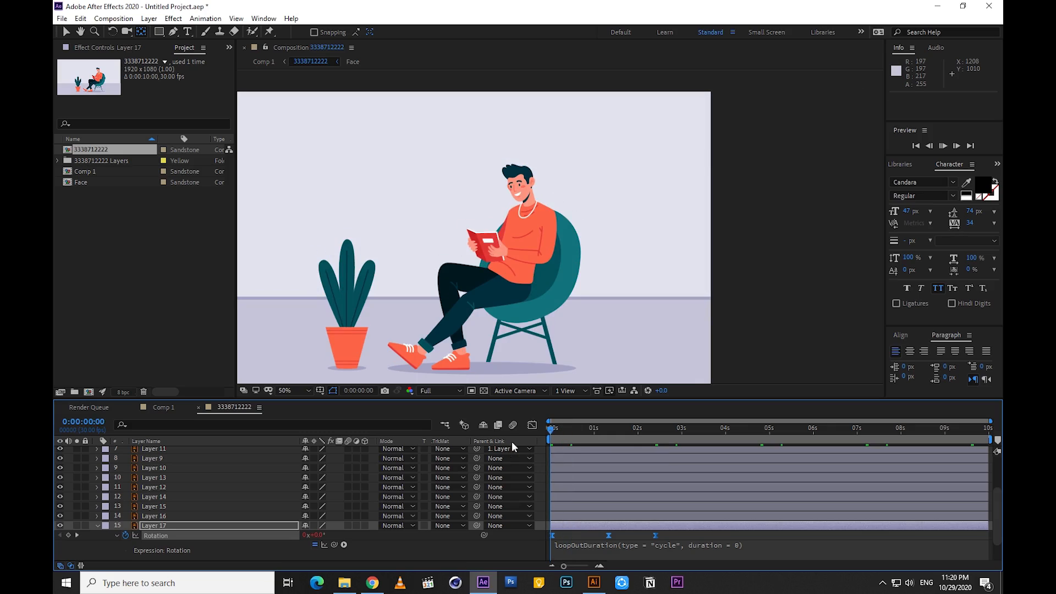
Copy Layer 17's first rotation keyframe to just after 3 seconds to close the loop, and play the animation
left_click(611, 429)
left_click_drag(612, 429, 685, 450)
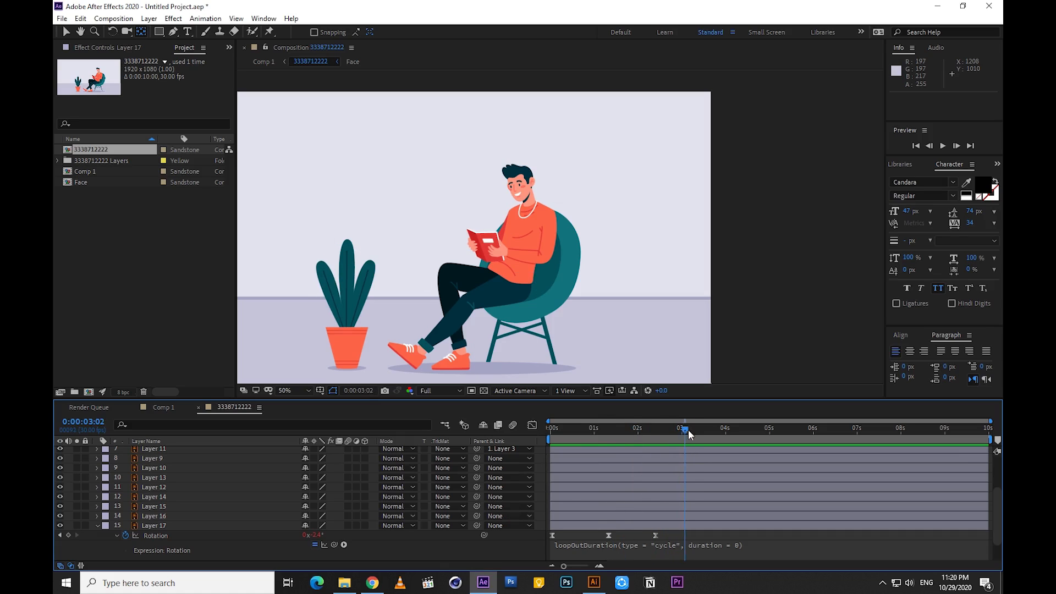
left_click(553, 535)
key("ctrl+c")
key("ctrl+v")
key("space")
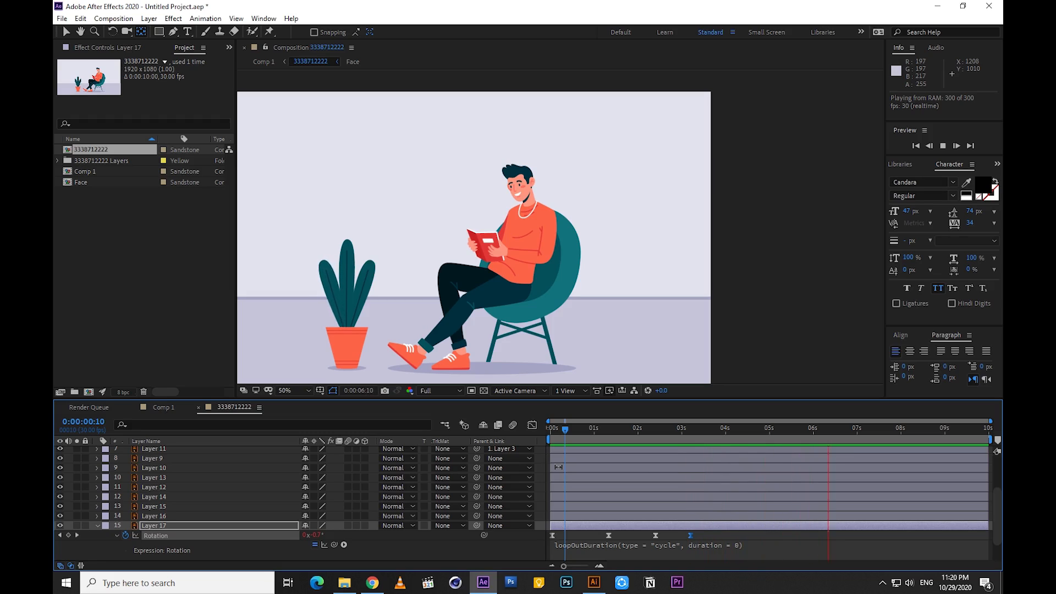
Compress all of Layer 17's rotation keyframes so the last one falls at about 2.6 seconds, and preview the loop
key("space")
left_click(570, 429)
left_click_drag(701, 534, 551, 544)
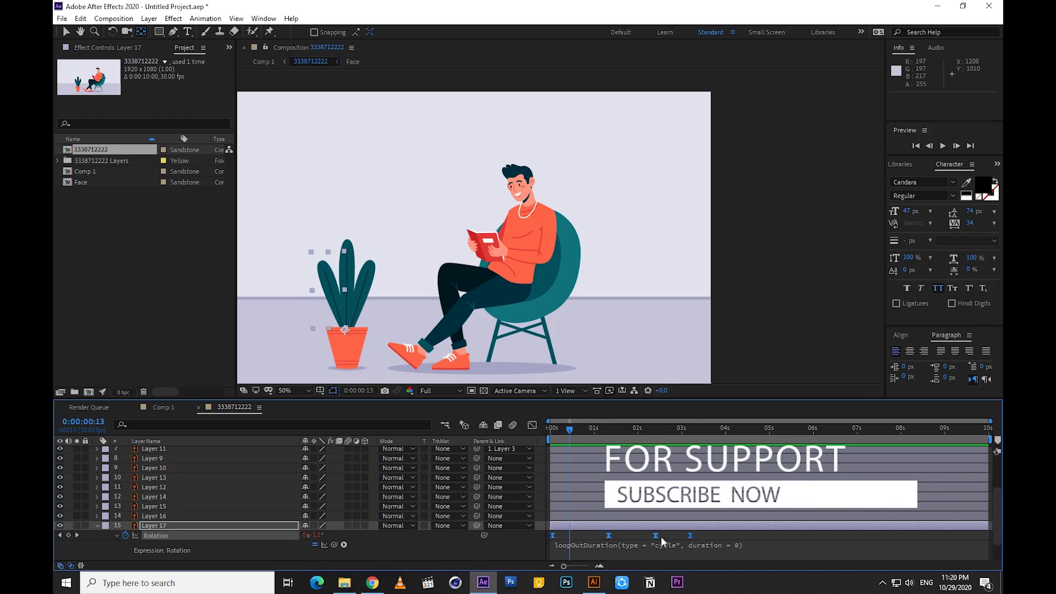
left_click_drag(691, 538, 667, 538, "alt")
left_click(675, 539)
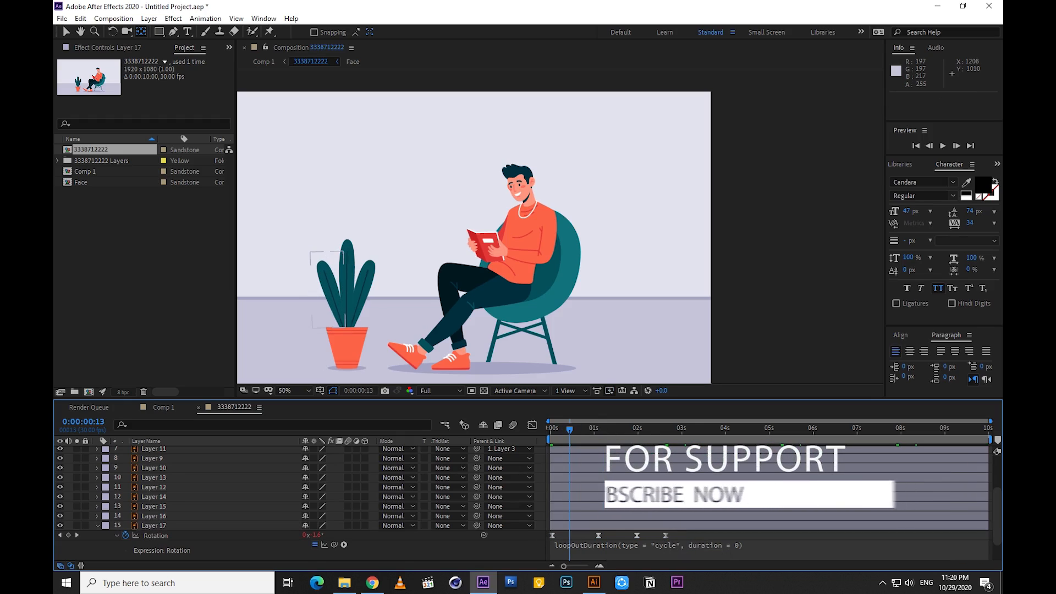
left_click_drag(570, 429, 541, 432)
key("space")
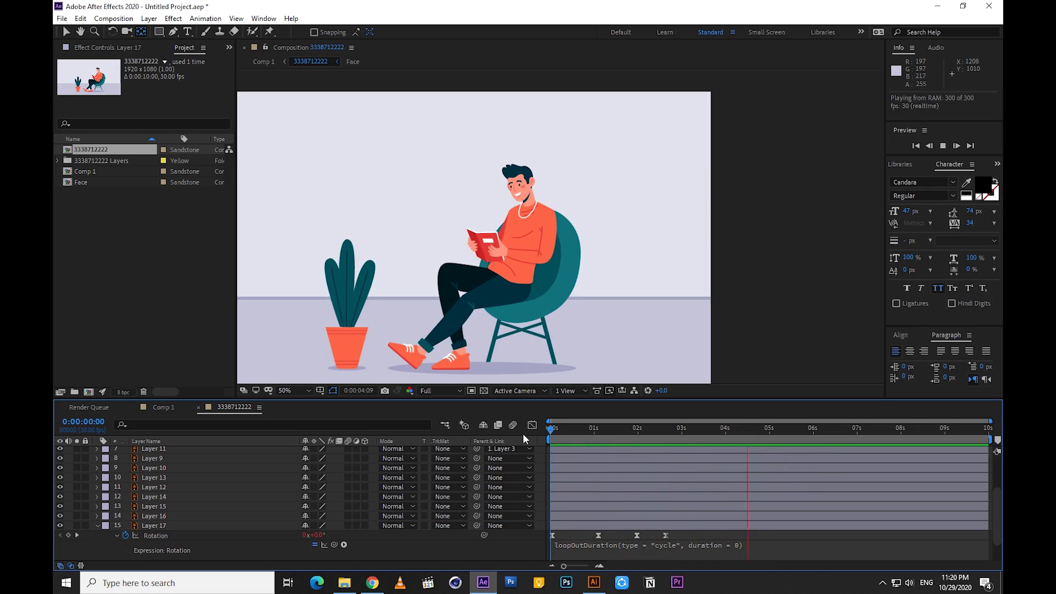
key("space")
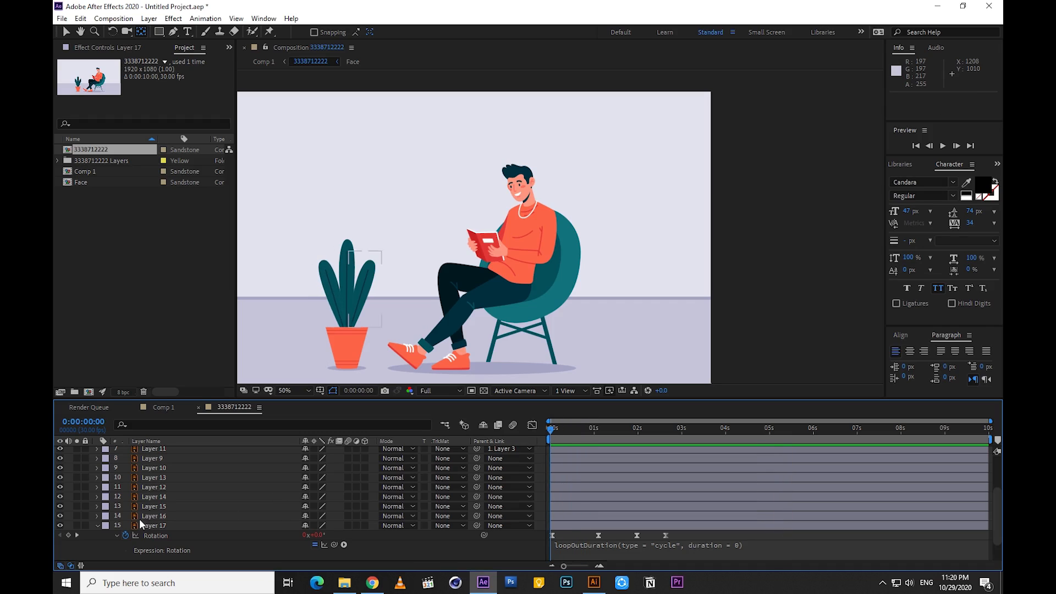
Keyframe the rotation of the plant leaf, Layer 16, at the start, about 1.1 seconds and 2 seconds alongside Layer 17's keyframes, with 10° at 2 seconds
left_click(97, 526)
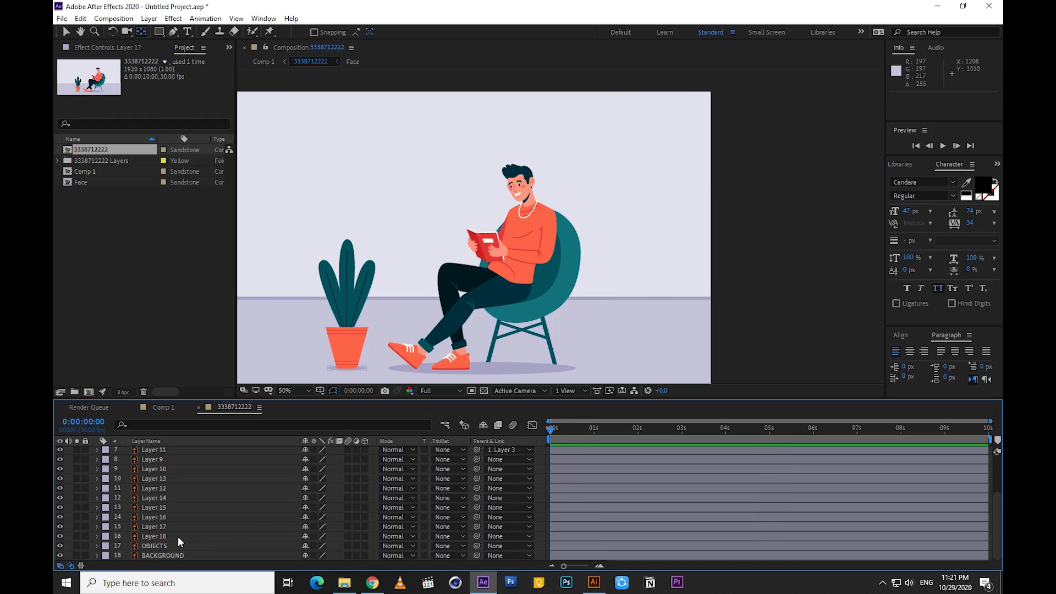
left_click(151, 527)
key("r")
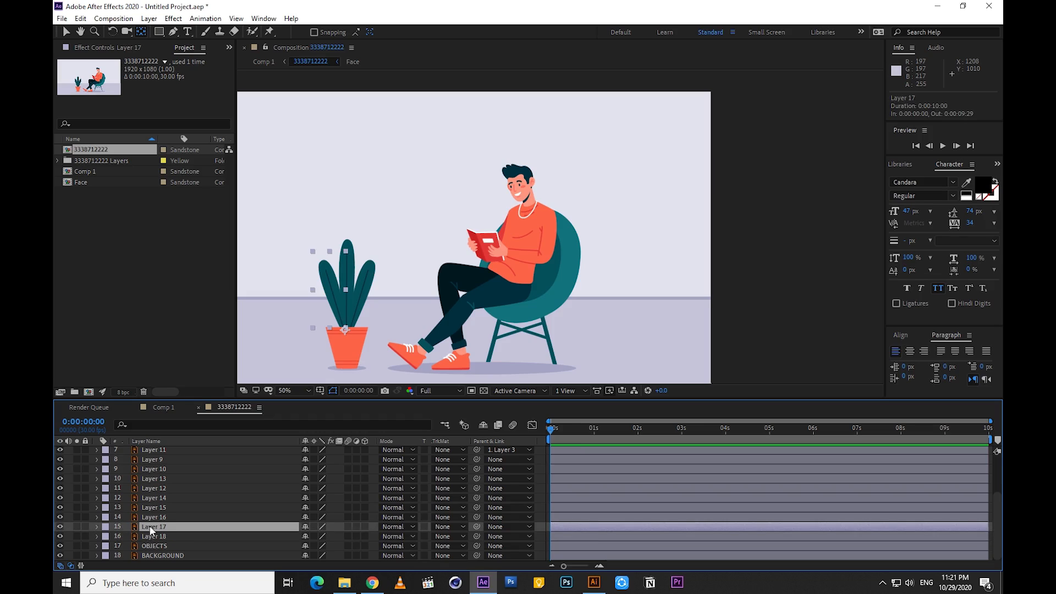
left_click(149, 519)
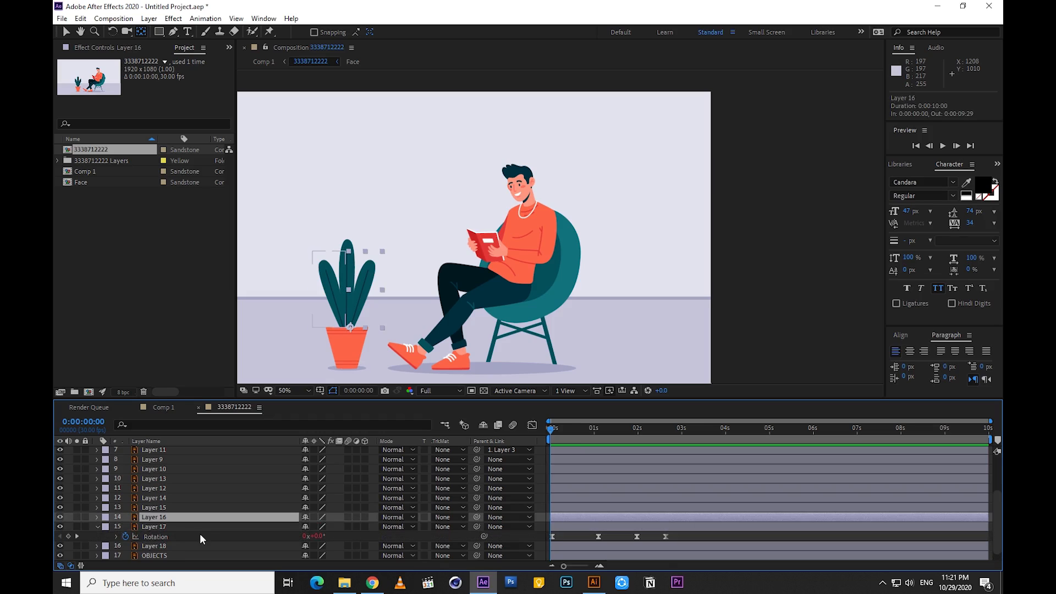
key("r")
left_click(125, 527)
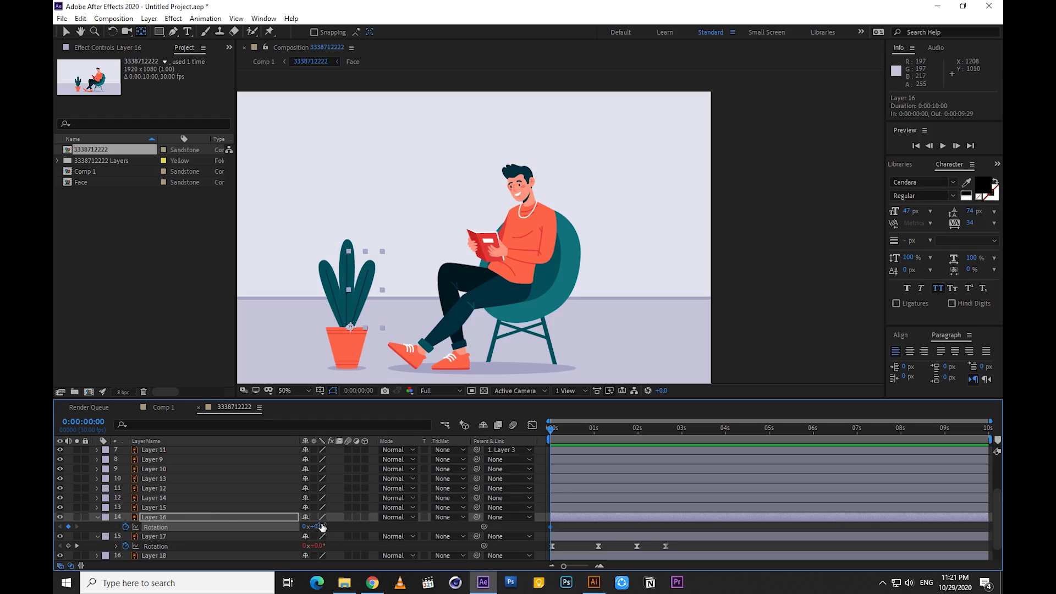
left_click_drag(323, 525, 327, 525)
left_click_drag(567, 431, 602, 434)
left_click_drag(325, 526, 306, 527)
left_click_drag(600, 435, 641, 441)
left_click_drag(318, 527, 333, 527)
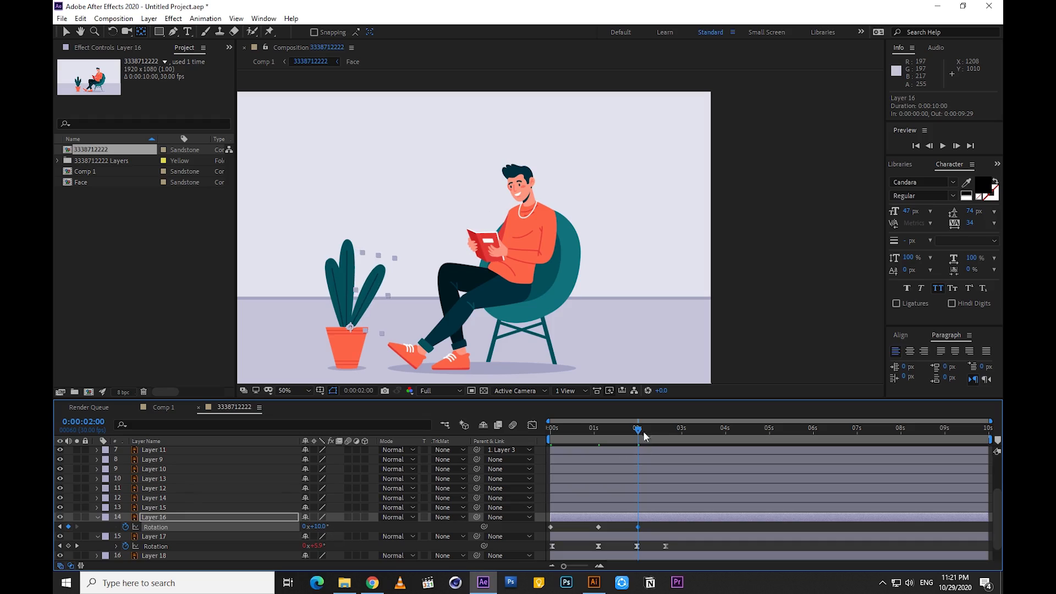
Copy Layer 16's first rotation keyframe to 0:00:02:19, in line with Layer 17's last keyframe
left_click_drag(645, 435, 669, 436)
left_click(551, 528)
key("ctrl+c")
key("ctrl+v")
Apply Easy Ease to all of Layer 16's rotation keyframes
left_click_drag(673, 523, 545, 530)
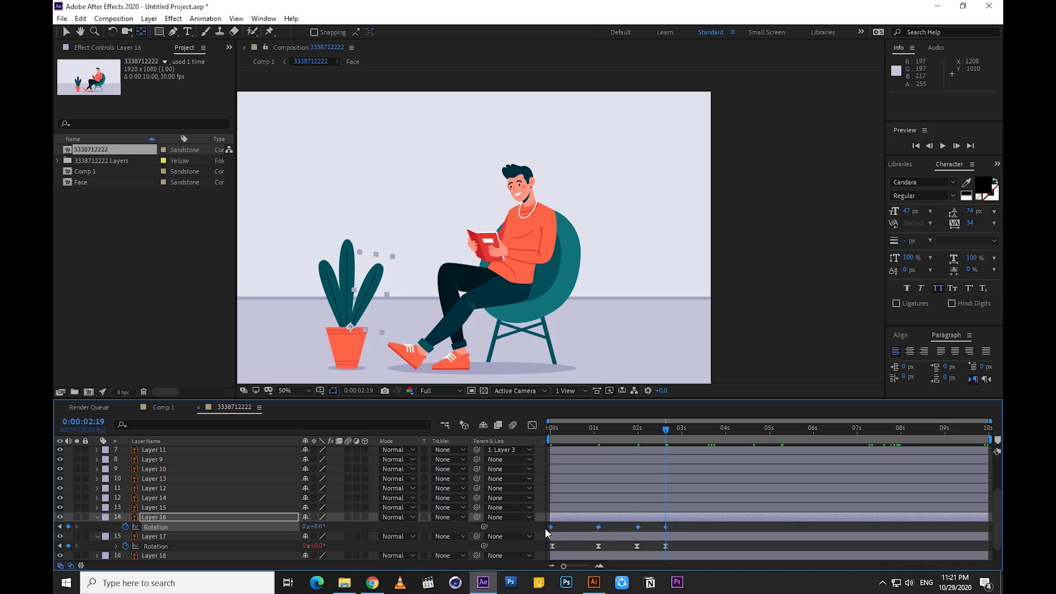
right_click(549, 527)
mouse_move(611, 517)
left_click(715, 469)
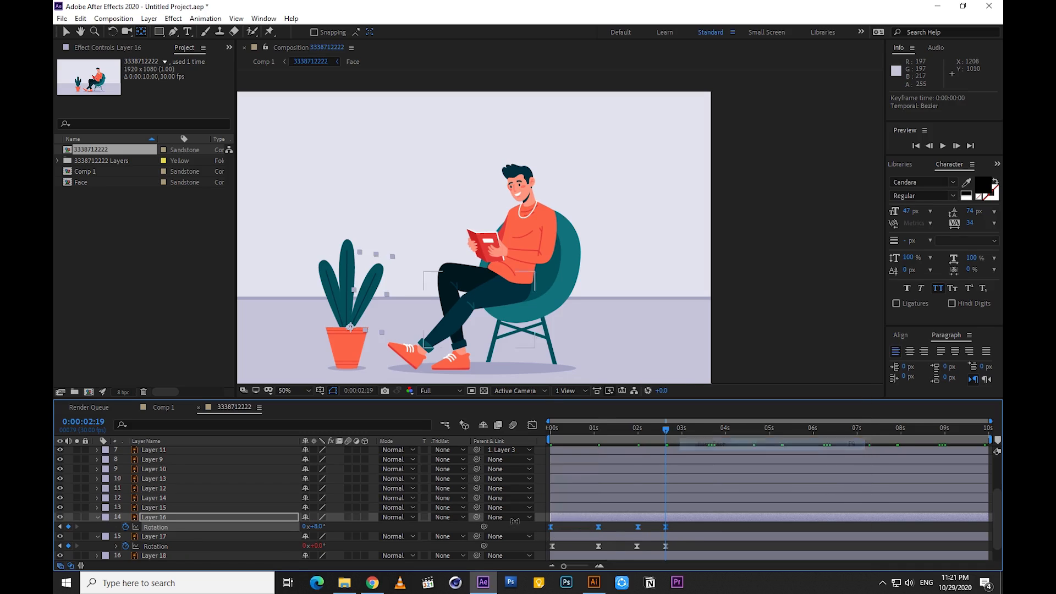
Add the expression loopOutDuration(type = "cycle", duration = 0) to Layer 16's rotation, and preview the loop from the start
left_click(125, 527, "alt")
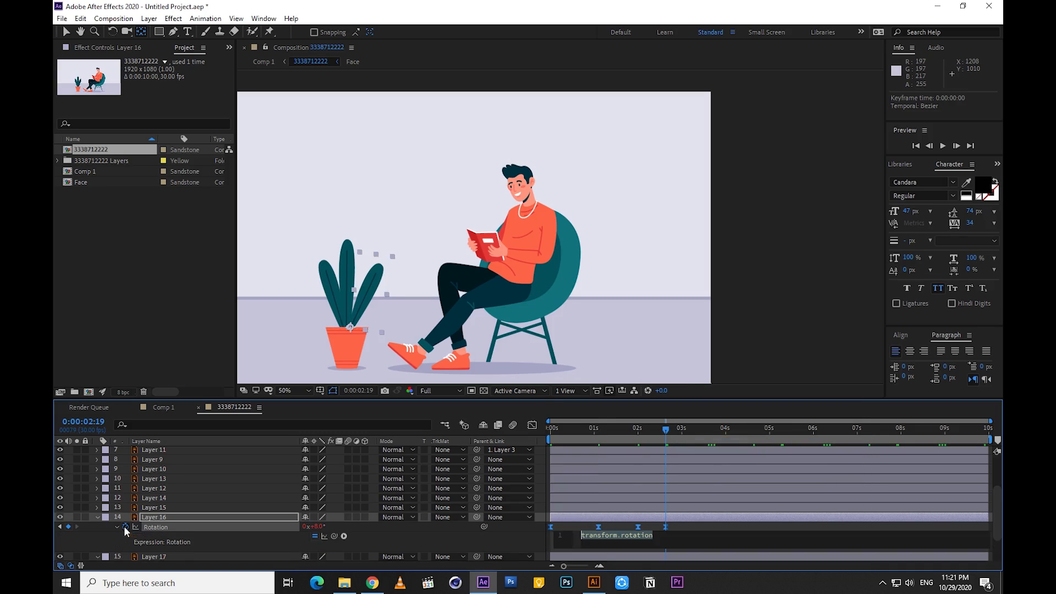
left_click(344, 536)
mouse_move(407, 466)
left_click(517, 354)
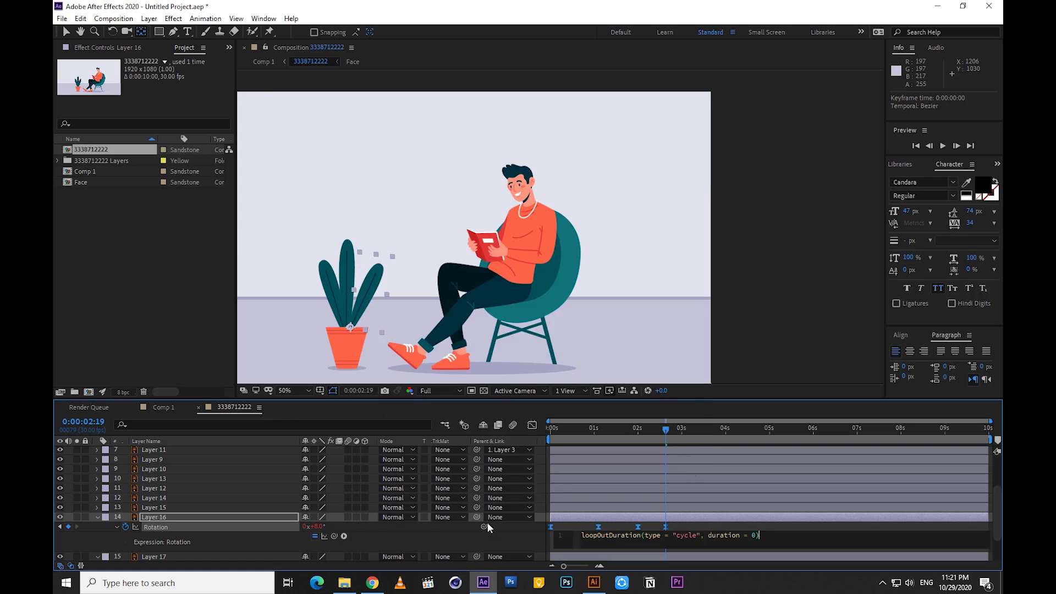
left_click(551, 429)
key("space")
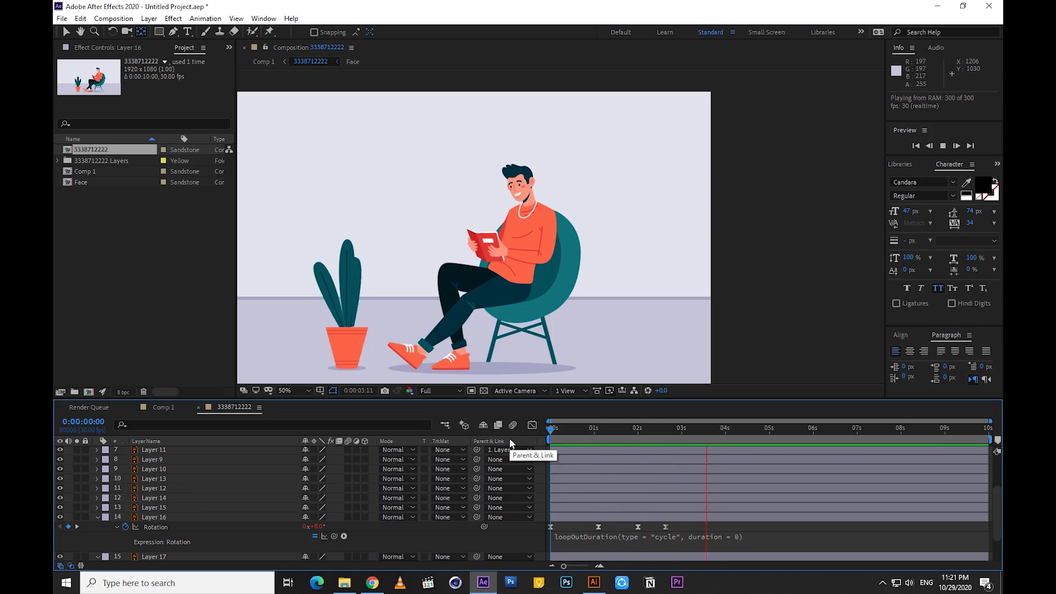
Move Layer 16's two middle rotation keyframes earlier, to about 0.7 and 1.7 seconds, and preview the sway
left_click(625, 437)
left_click_drag(599, 527, 621, 528)
key("space")
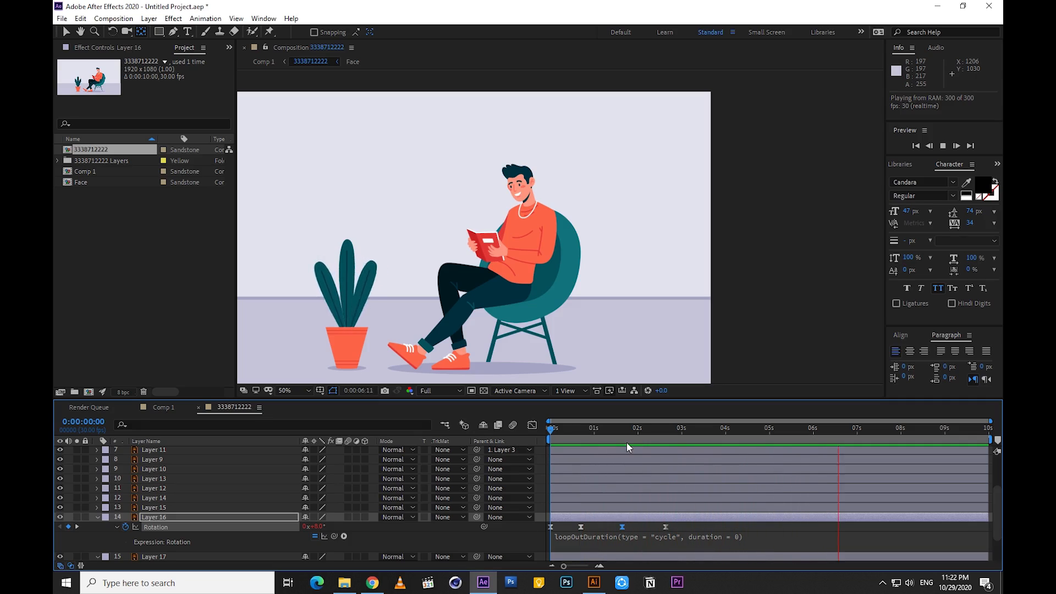
Delete Layer 16's last rotation keyframe at about 2.6 seconds, and preview the animation
left_click(665, 431)
left_click(665, 527)
key("Delete")
key("space")
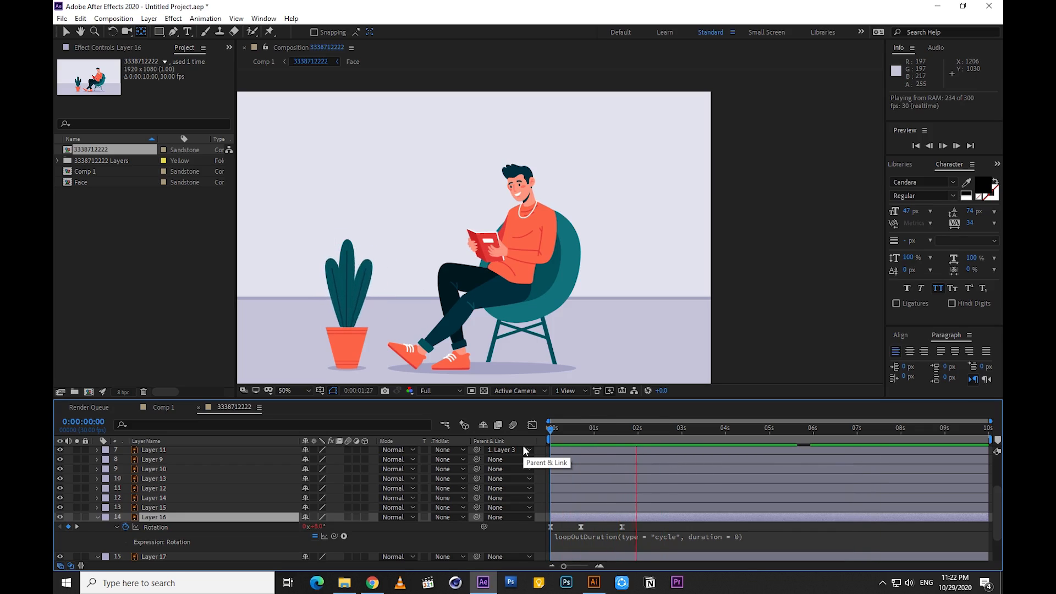
Slow Layer 16's sway by moving its second and third rotation keyframes to about 1.5 and 3.4 seconds, and preview it
left_click(618, 428)
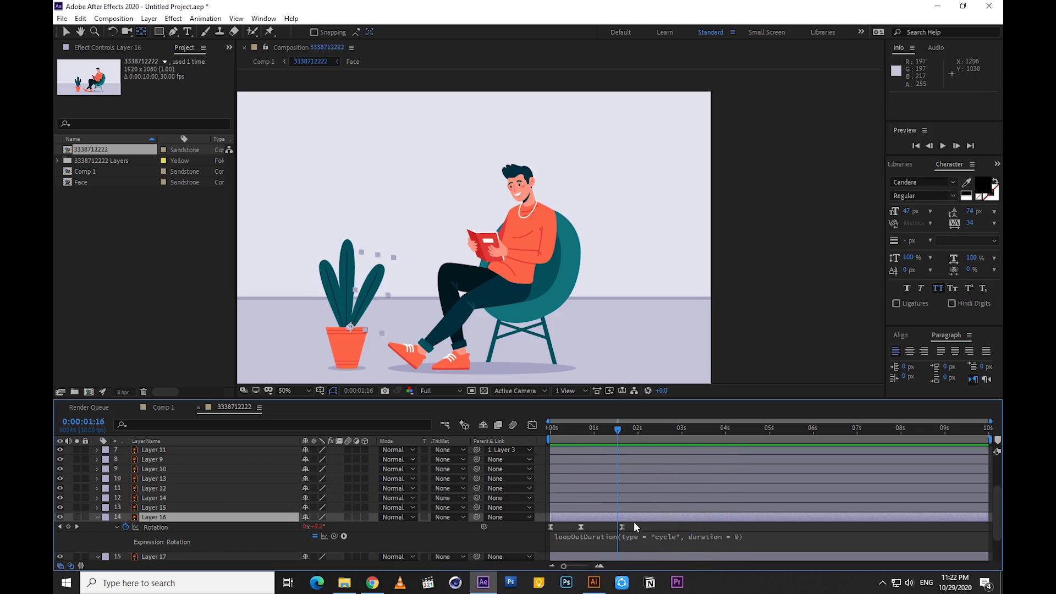
left_click(622, 527)
left_click_drag(622, 527, 700, 528)
key("space")
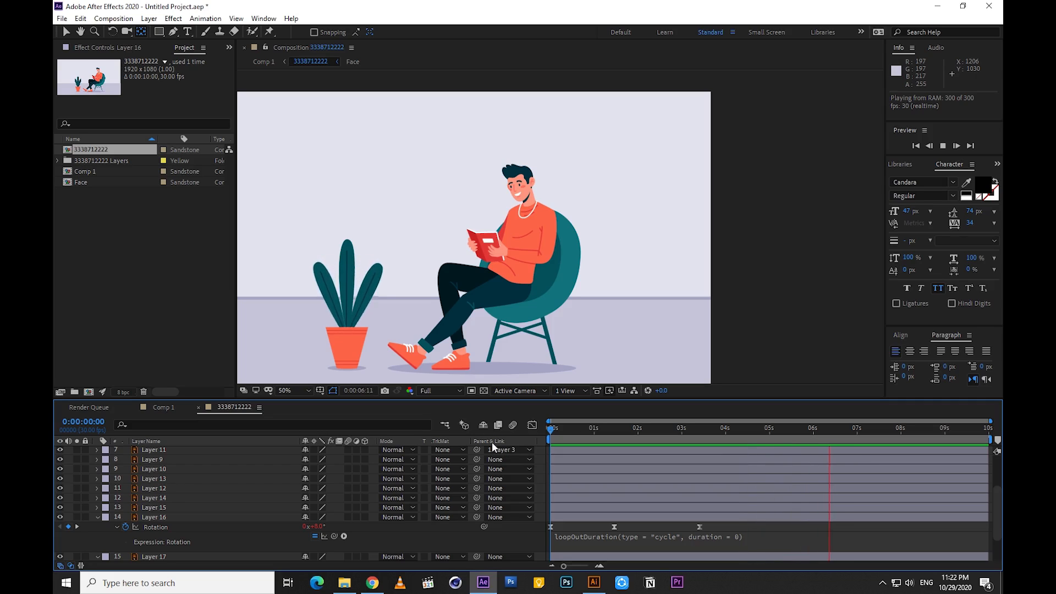
Set Layer 16's rotation keyframe at the start to 10° to match its last keyframe, and preview the loop
left_click(617, 432)
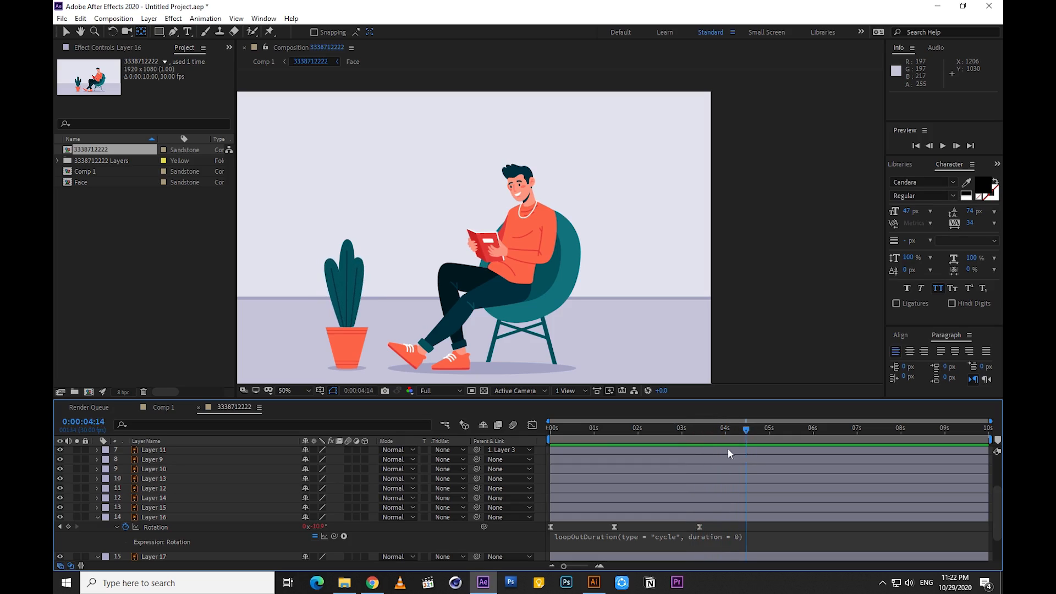
left_click_drag(698, 453, 699, 452)
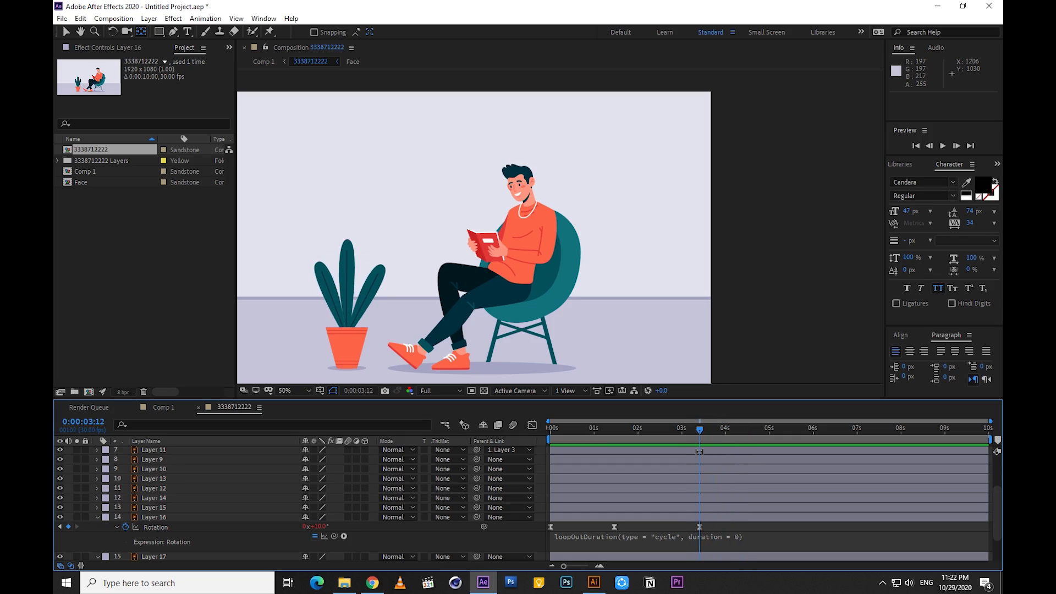
left_click_drag(642, 428, 547, 437)
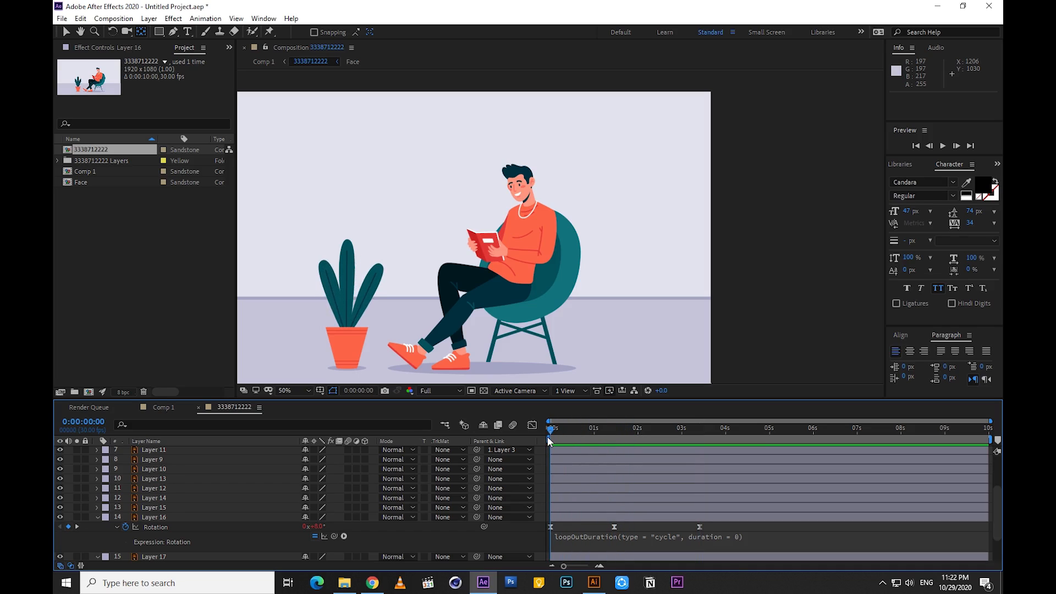
left_click(318, 527)
type("10")
key("Return")
key("space")
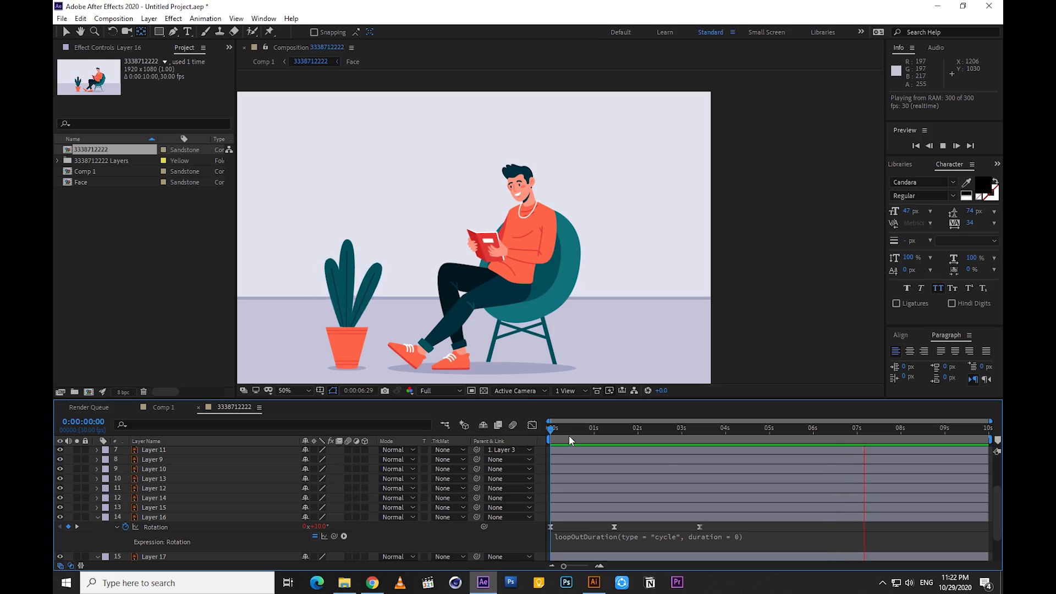
key("space")
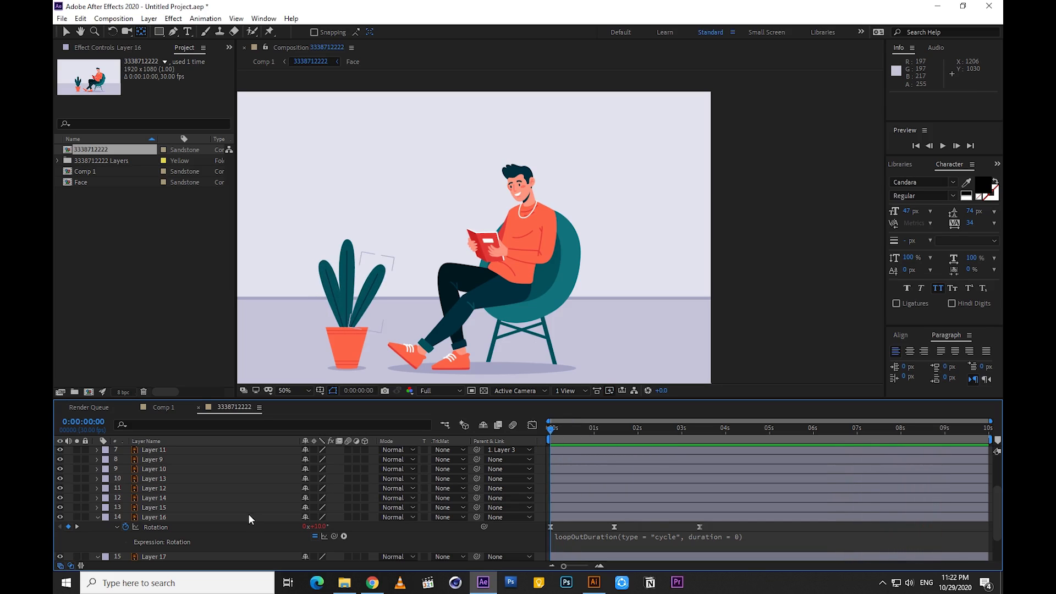
Move the anchor point of the middle leaf, Layer 15, down to the pot's rim and show the layer's rotation property
left_click(159, 507)
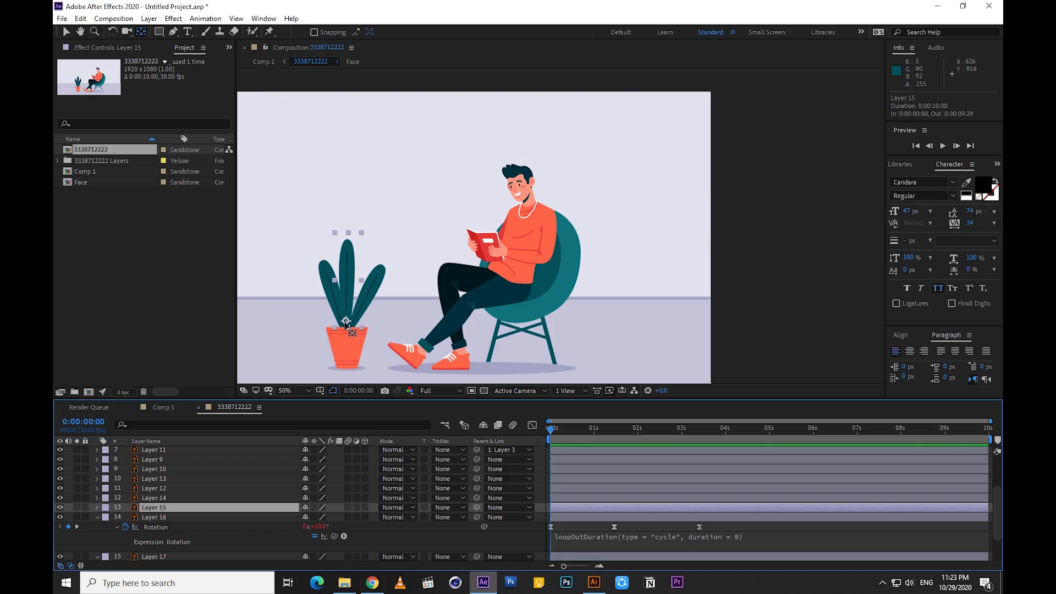
left_click_drag(345, 320, 345, 330)
key("r")
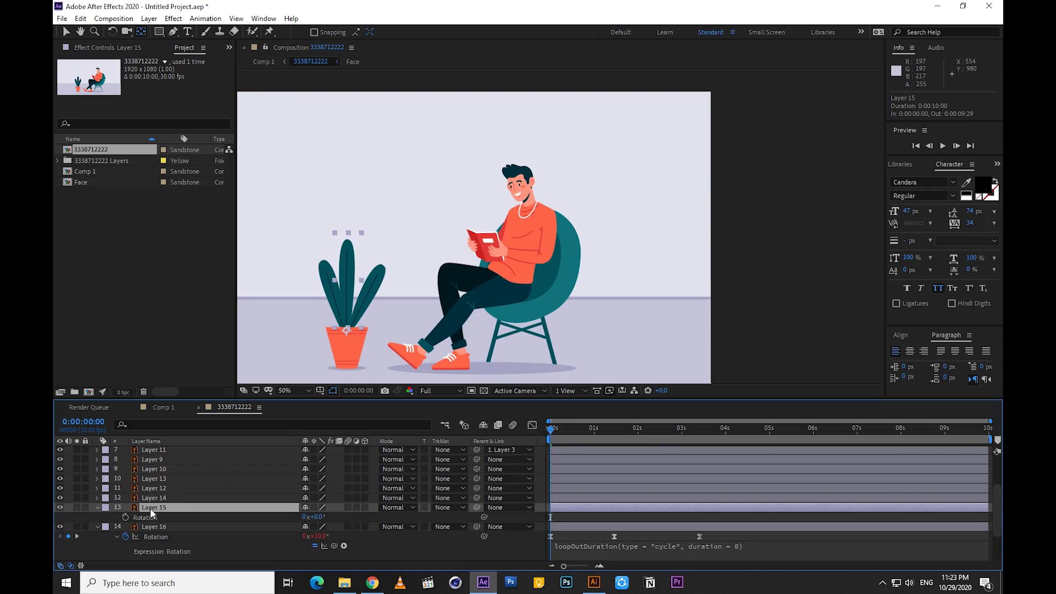
Keyframe Layer 15's rotation at 8° at the start, -8° at about 1.5 seconds and 8° at about 3.4 seconds
left_click_drag(319, 517, 327, 518)
left_click_drag(556, 429, 614, 438)
left_click(318, 517)
type("-8")
left_click(342, 513)
left_click_drag(611, 433, 699, 445)
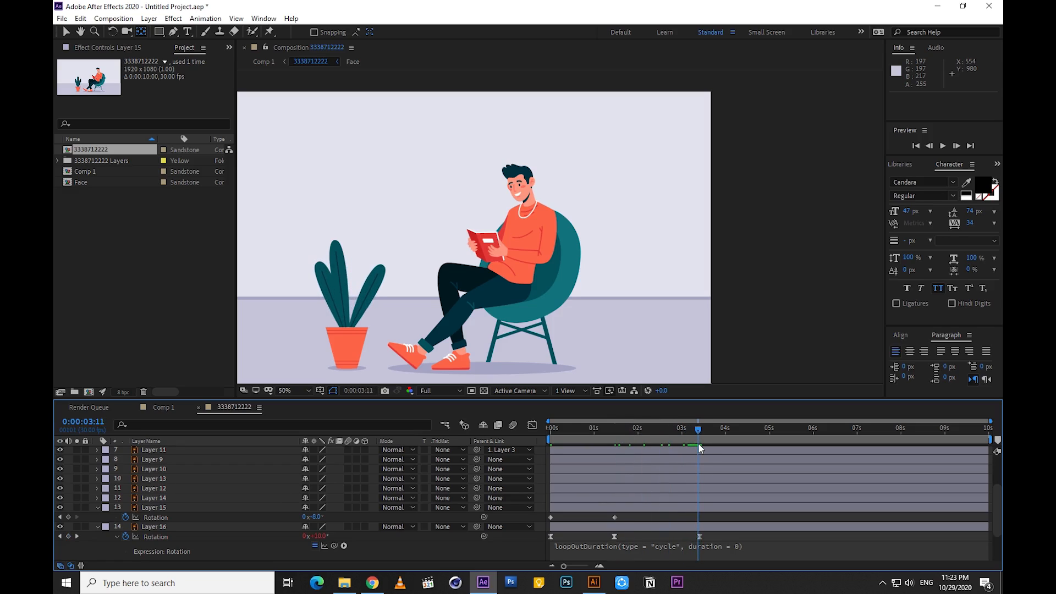
left_click(320, 517)
type("8")
key("Return")
left_click_drag(695, 430, 504, 455)
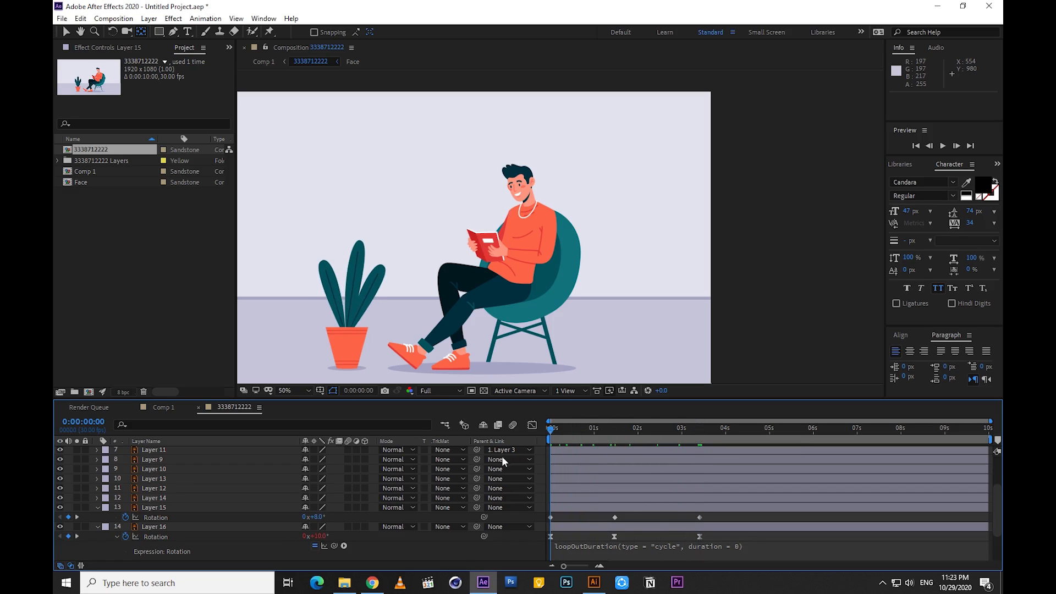
Apply Easy Ease to Layer 15's three rotation keyframes
left_click_drag(714, 516, 524, 521)
right_click(549, 516)
mouse_move(614, 513)
left_click(721, 431)
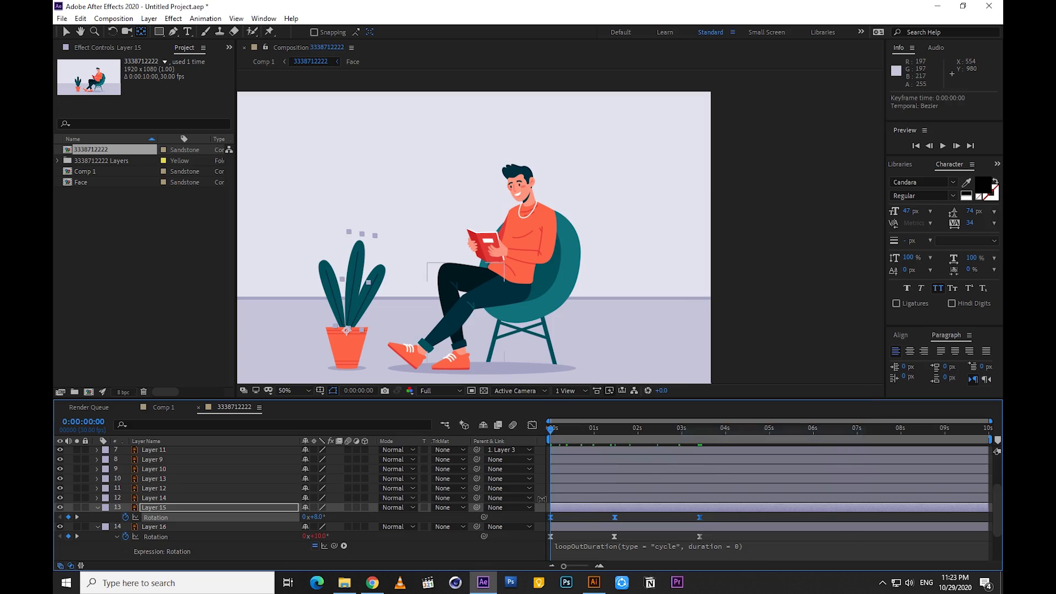
Loop Layer 15's rotation with the expression loopOutDuration(type = "cycle", duration = 0), and preview the animation
left_click(122, 517, "alt")
left_click(342, 527)
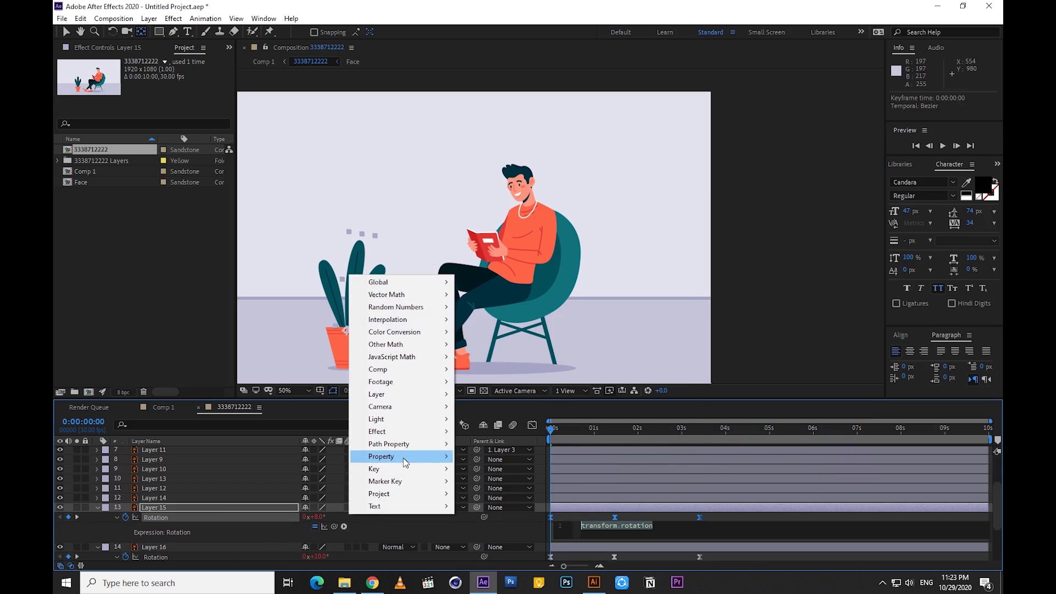
mouse_move(404, 457)
left_click(505, 346)
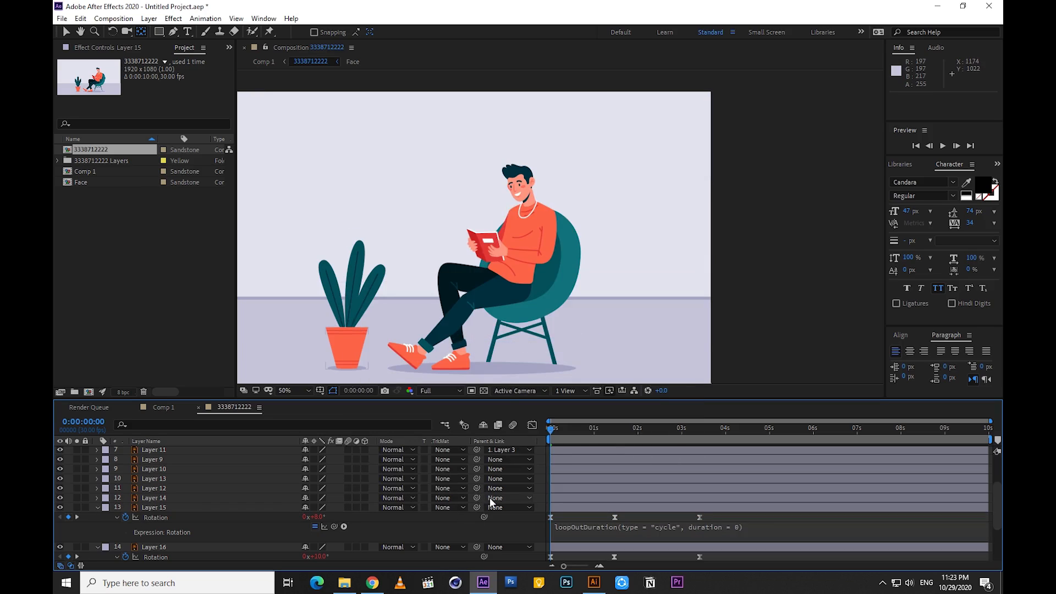
key("space")
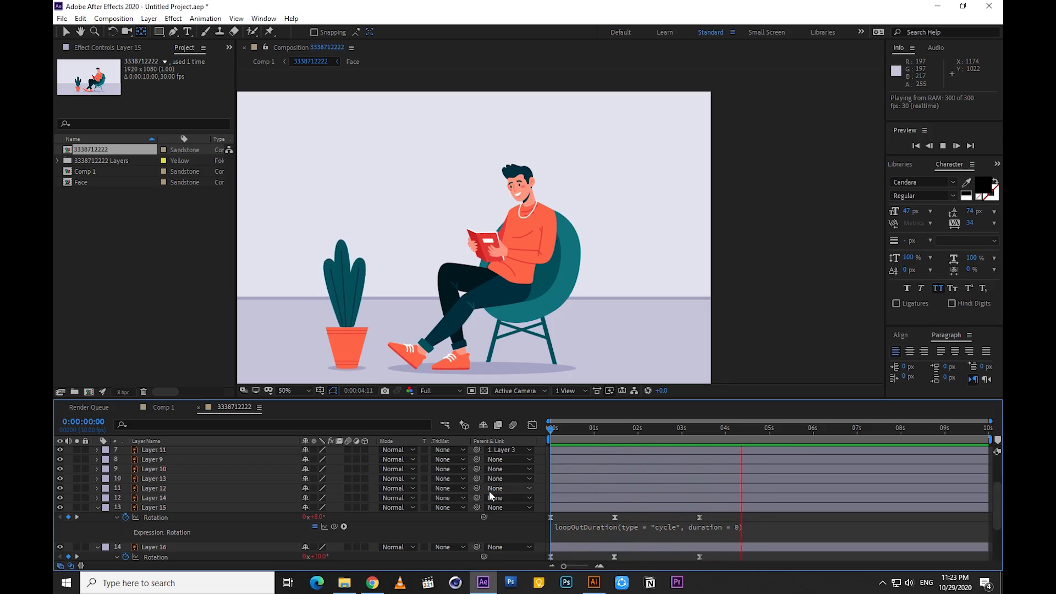
Try delaying the whole leaf layers, Layer 15 by about 0.3 seconds and Layer 16 by about 0.8 seconds, and preview
left_click(611, 429)
left_click(572, 507)
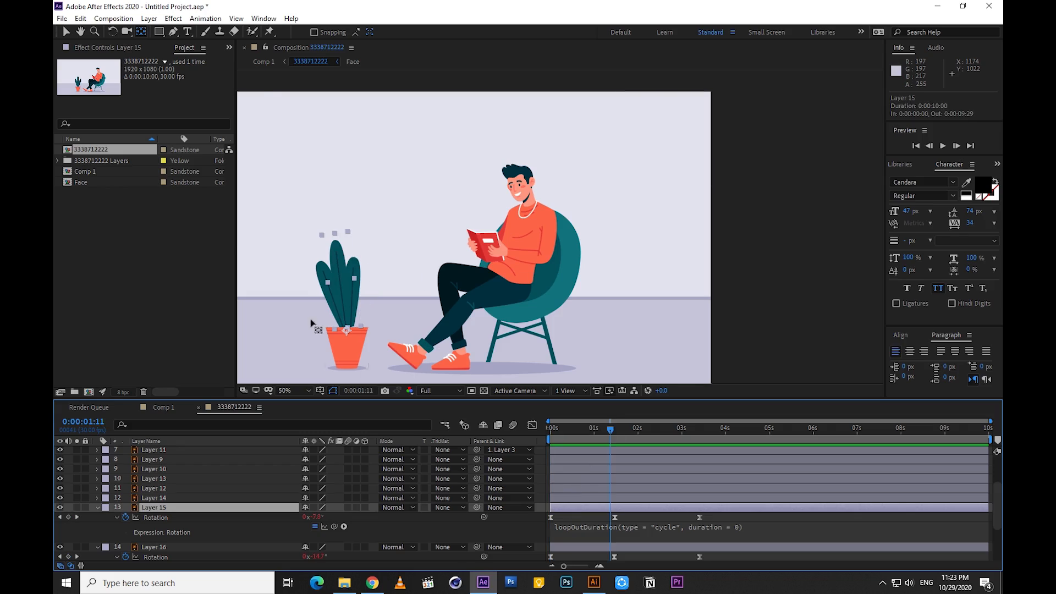
left_click_drag(589, 508, 624, 523)
scroll(603, 523, "down", 1)
left_click(536, 507)
left_click_drag(573, 434, 518, 434)
key("space")
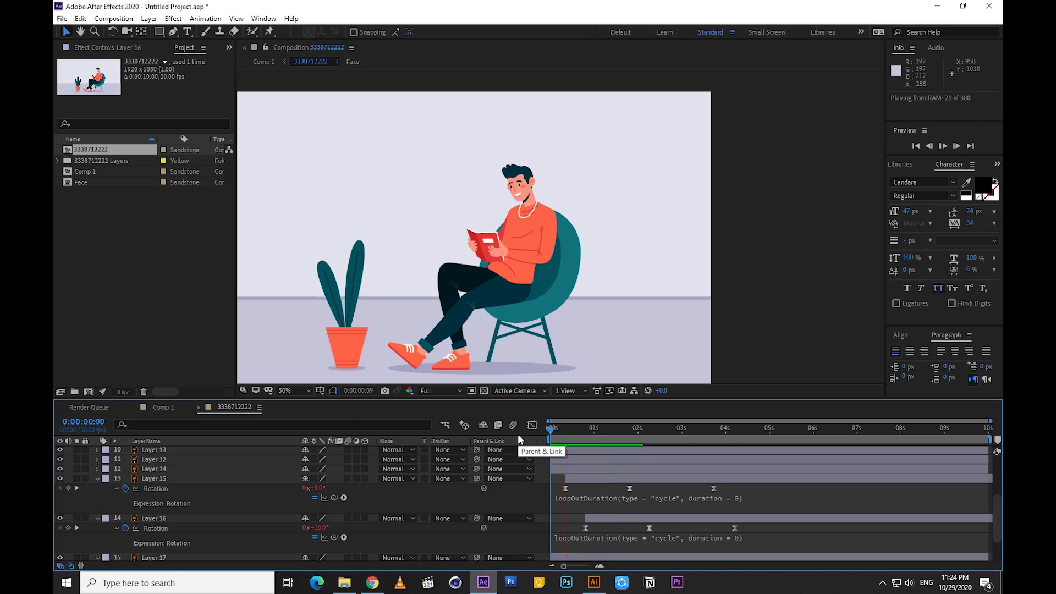
Stop the preview and undo the time shifts of Layers 15 and 16
left_click(581, 434)
left_click(595, 520)
key("ctrl+z")
key("ctrl+z")
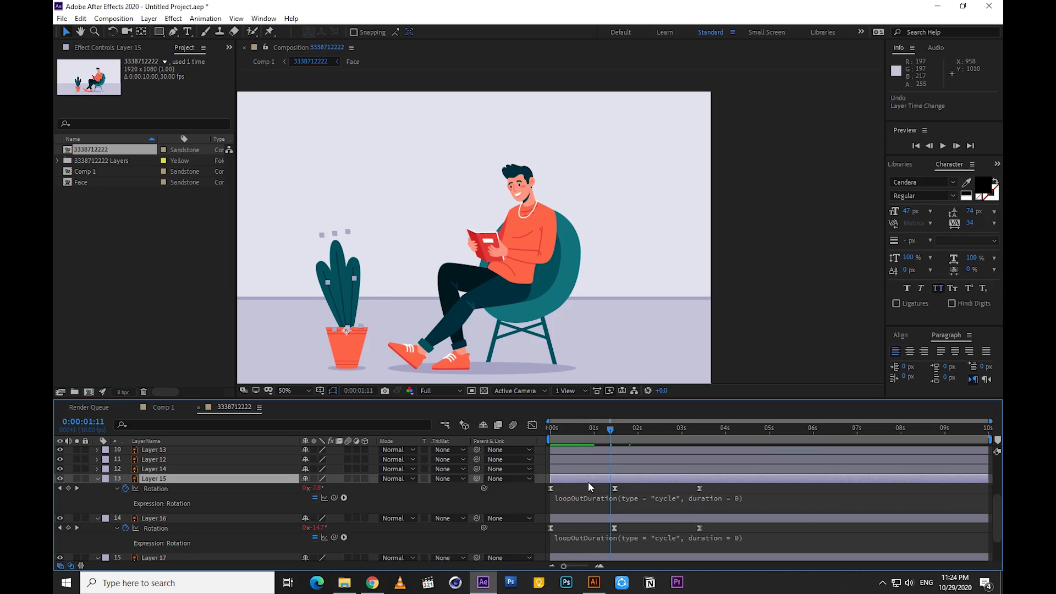
Try shifting only the rotation keyframes, starting Layer 15's at about 0.5 seconds and Layer 16's at about 1.5 seconds, and preview
left_click_drag(720, 487, 570, 490)
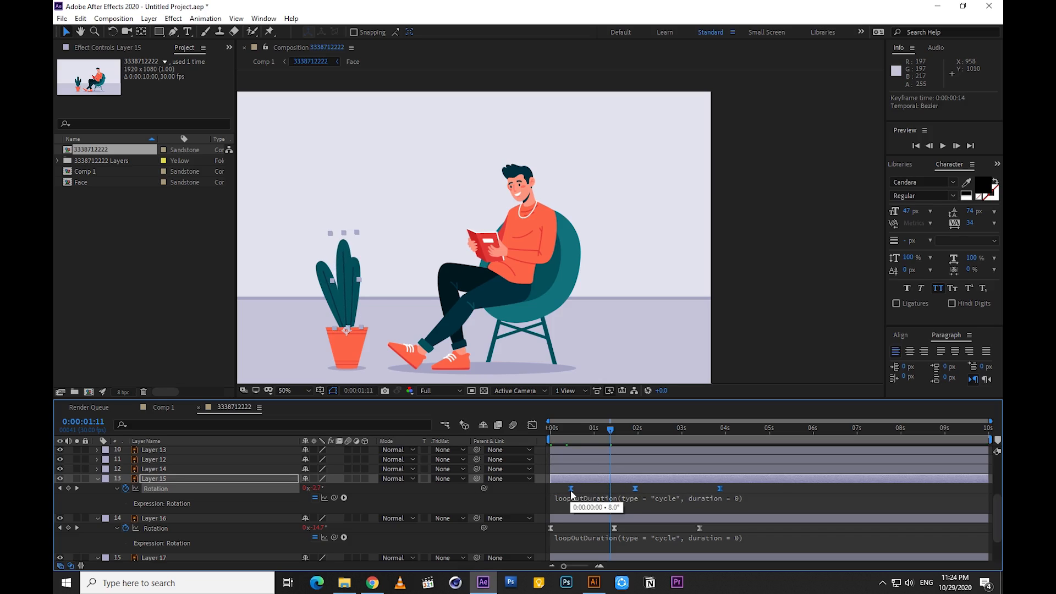
left_click_drag(715, 531, 617, 527)
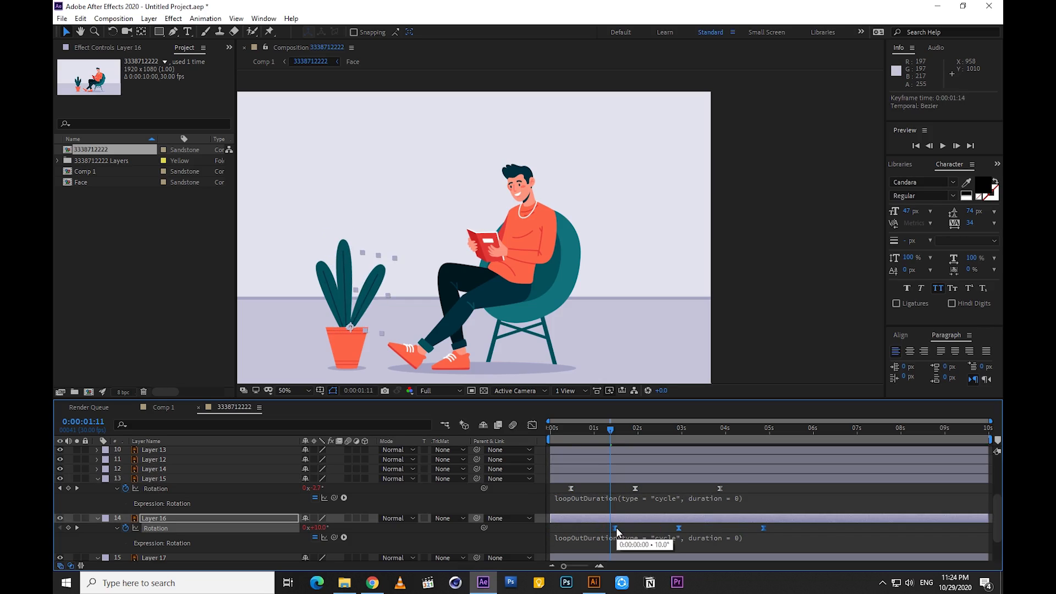
left_click(602, 508)
left_click_drag(560, 429, 500, 448)
key("space")
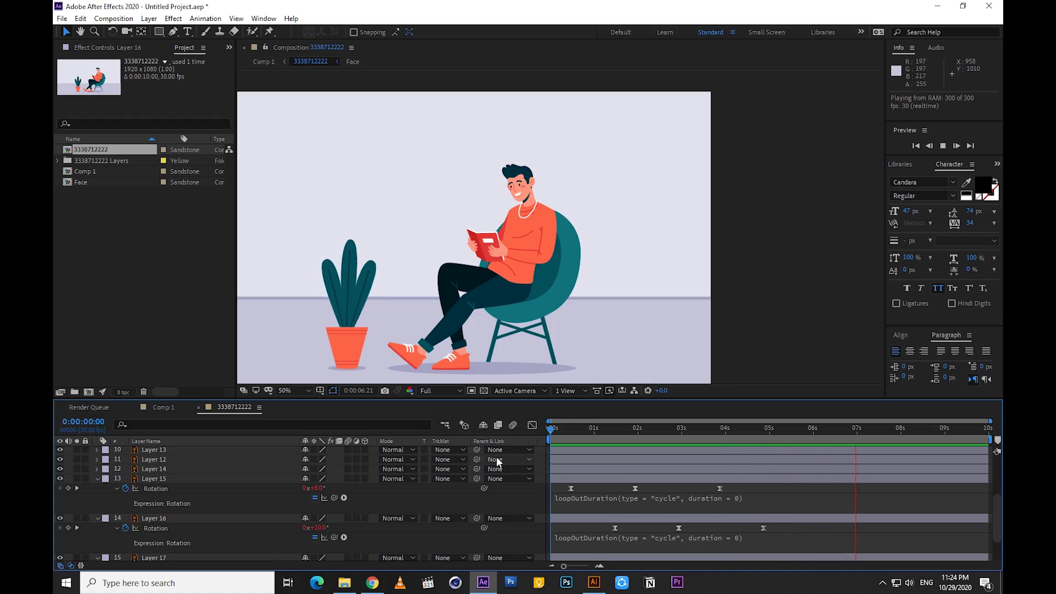
key("space")
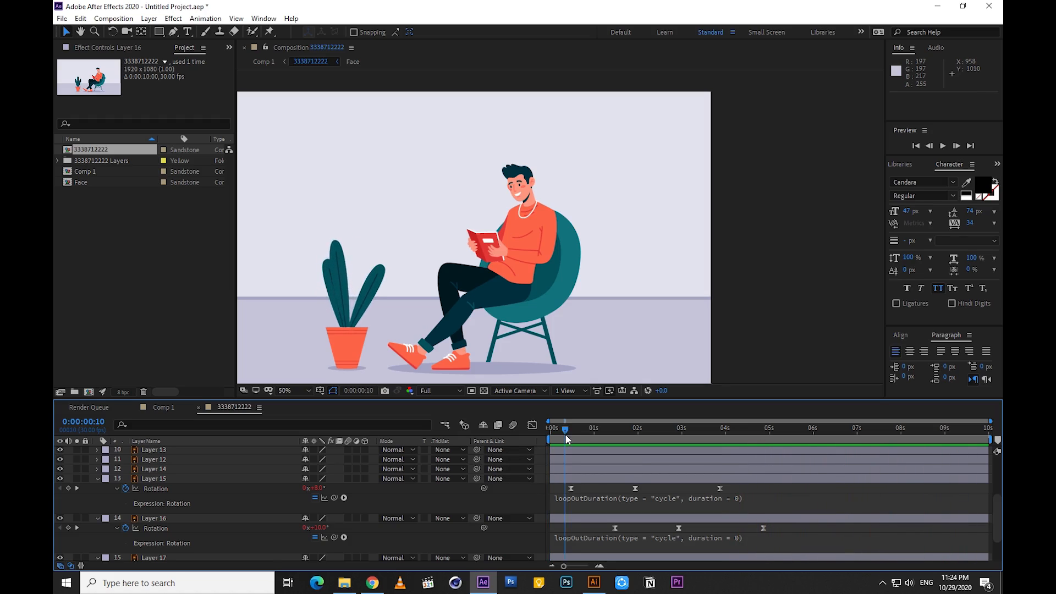
Undo the keyframe shifts of Layers 15 and 16, and preview the leaves swaying from the start
key("ctrl+z")
key("ctrl+z")
left_click_drag(559, 428, 504, 484)
left_click(504, 483)
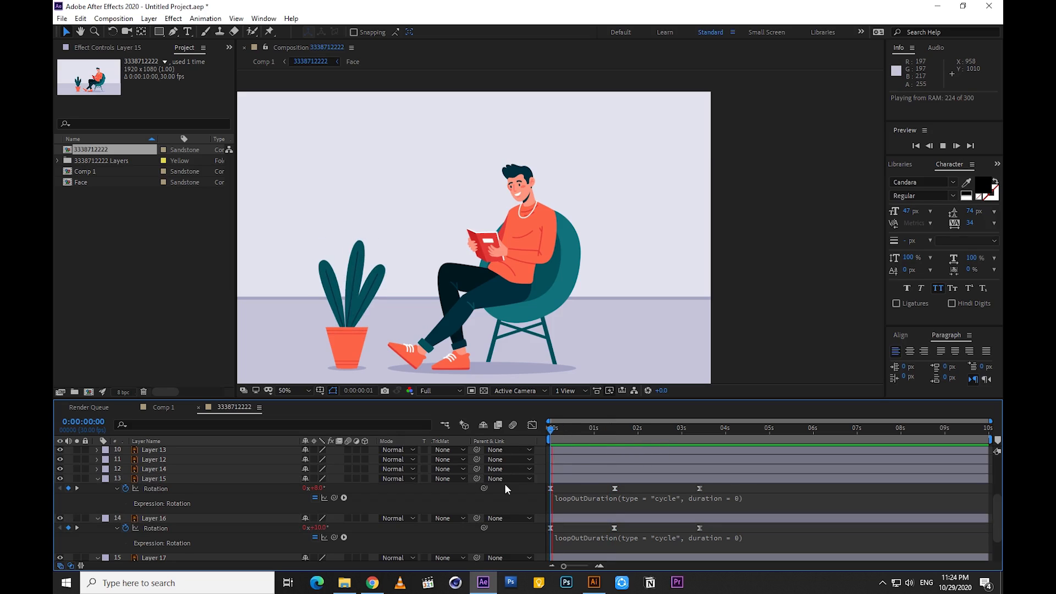
key("space")
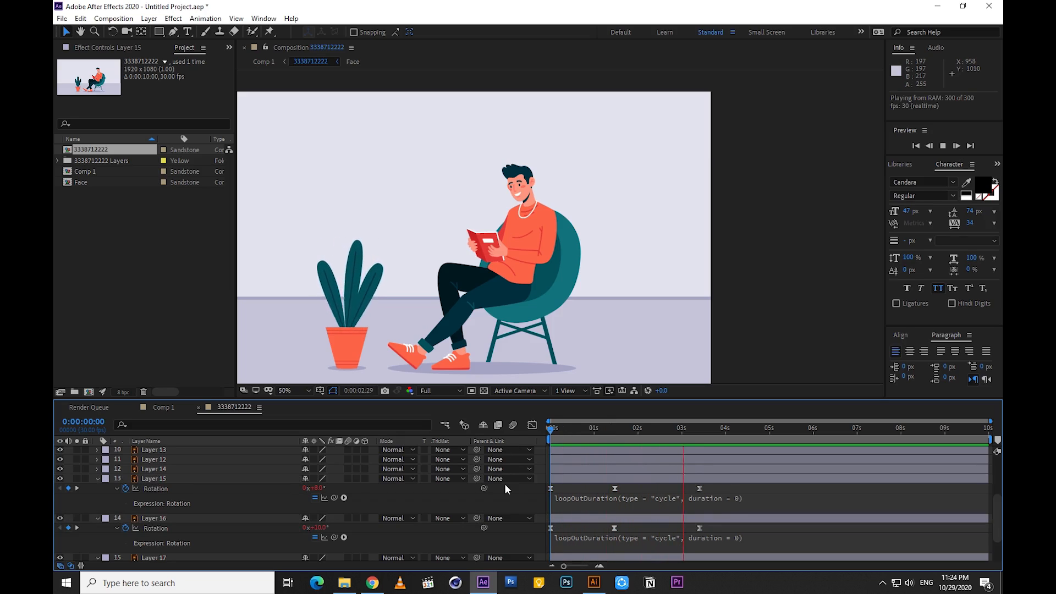
key("space")
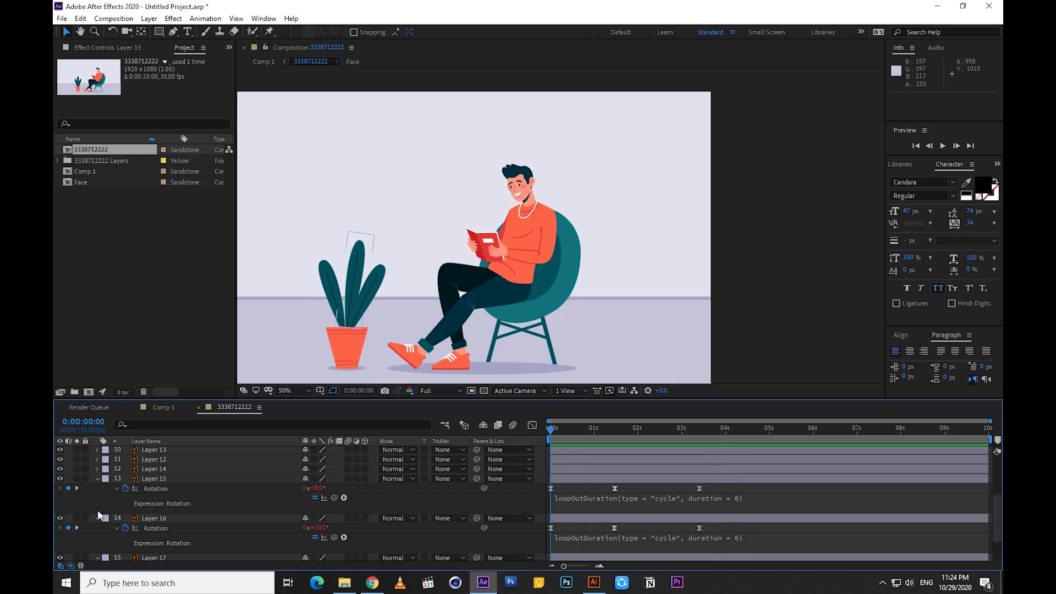
Collapse the rotation properties of Layers 15 and 16 and return to the top of the layer stack
left_click(97, 518)
left_click(97, 479)
scroll(137, 512, "up", 3)
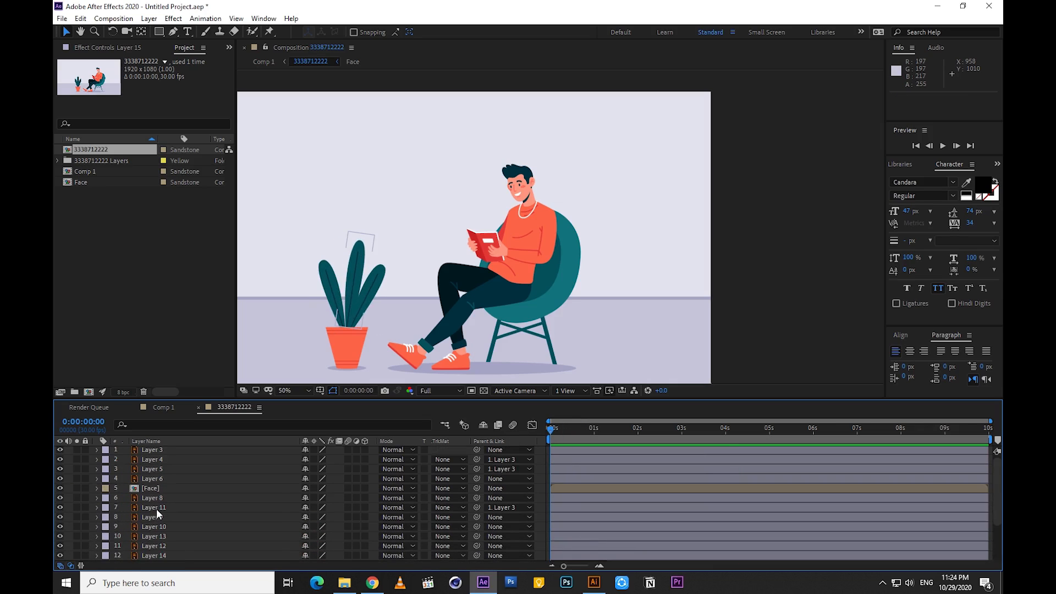
Keyframe Layer 6's rotation, the crossed foot, at 0° at the start and 8° at 1 second
left_click(152, 498)
left_click(150, 508)
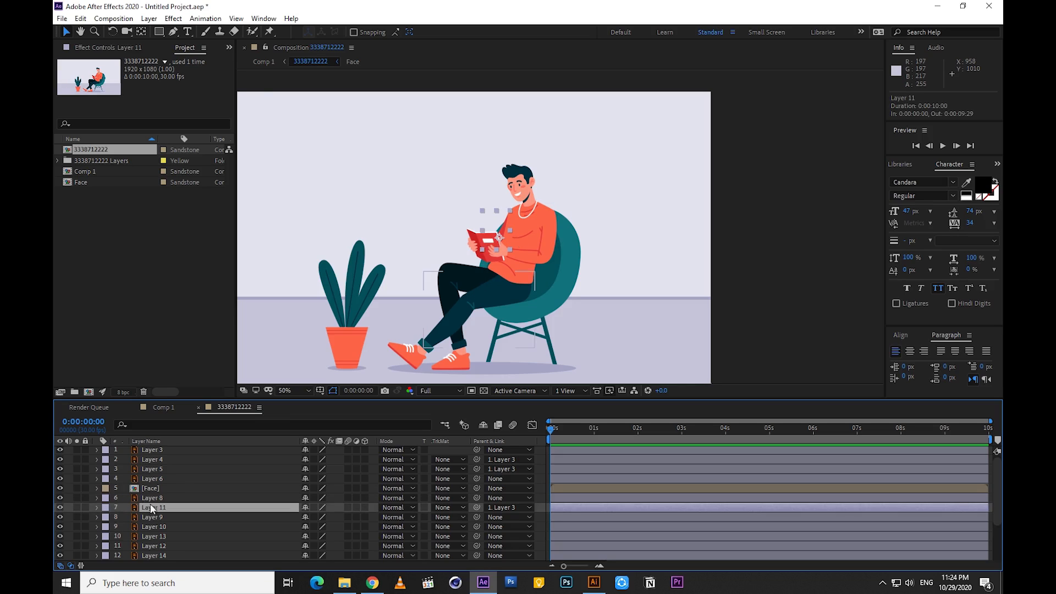
left_click(153, 480)
scroll(429, 361, "up", 1)
left_click_drag(405, 329, 549, 177)
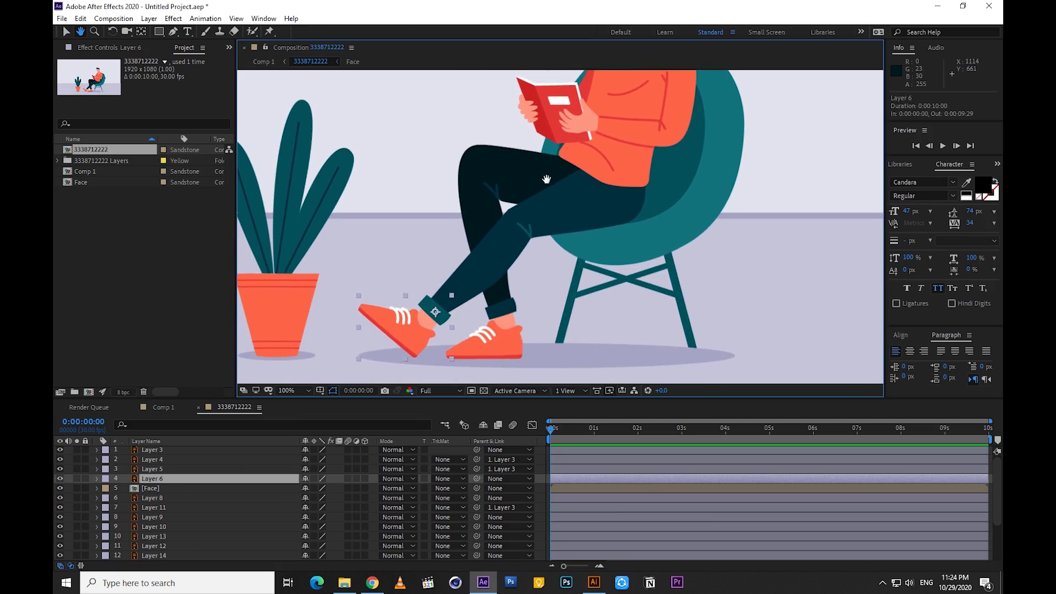
left_click_drag(468, 308, 524, 240)
left_click(154, 480)
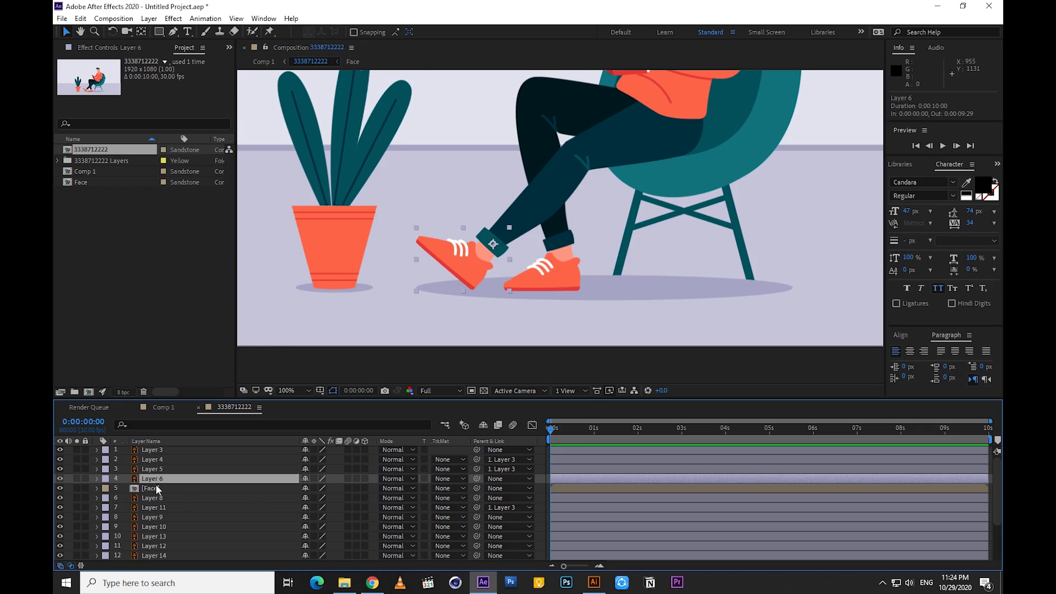
key("r")
left_click(595, 432)
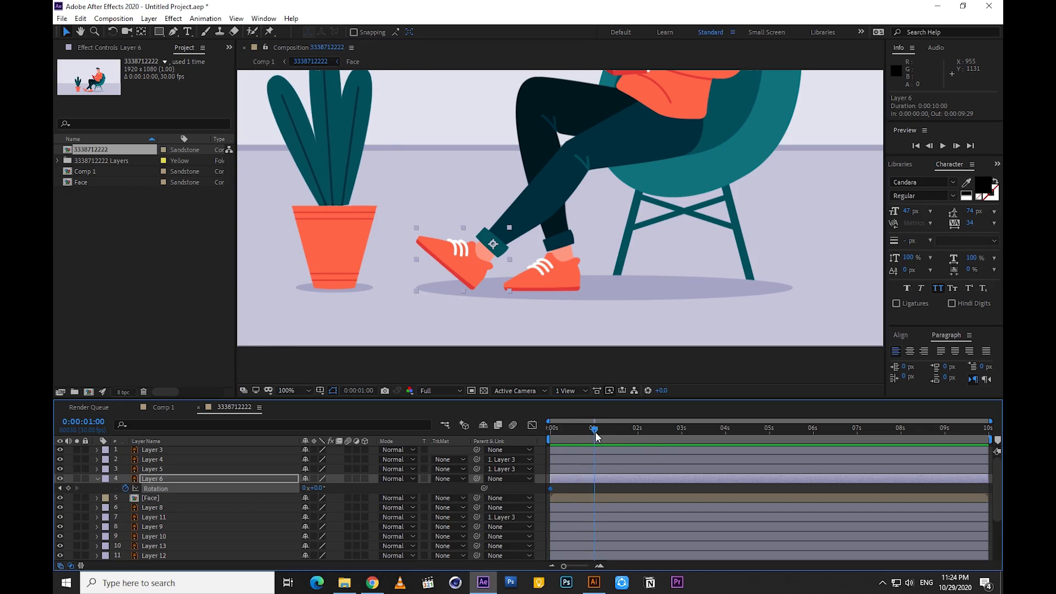
mouse_move(322, 489)
left_mouse_down()
mouse_move(312, 488)
mouse_move(327, 488)
left_mouse_up()
Copy Layer 6's first rotation keyframe to 2 seconds and preview the foot movement
left_click_drag(597, 436, 638, 452)
left_click(551, 488)
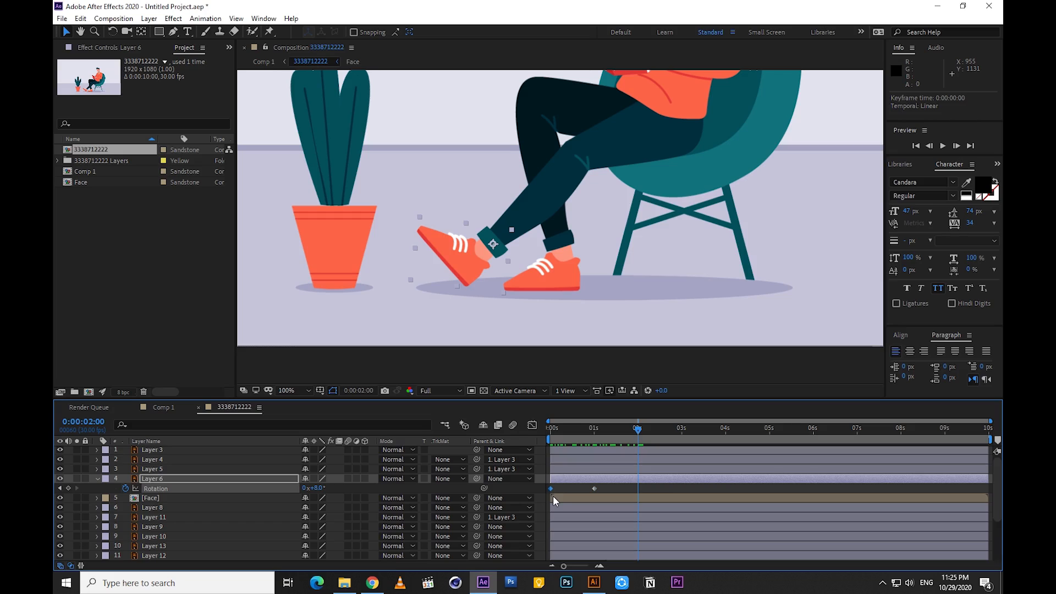
key("ctrl+c")
key("ctrl+v")
key("space")
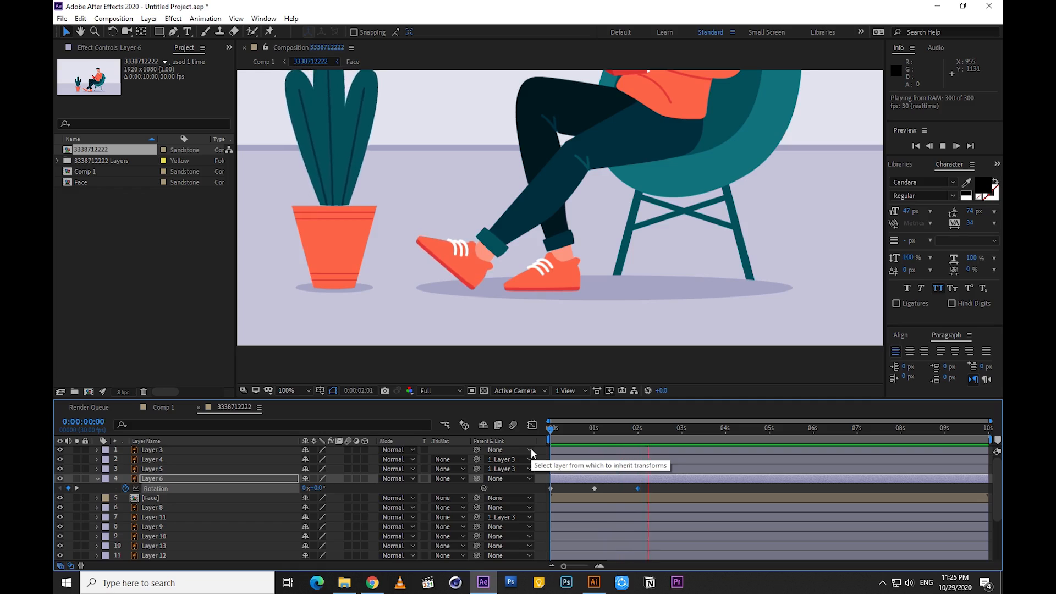
key("space")
Apply Easy Ease to all three rotation keyframes of Layer 6
left_click_drag(650, 487, 544, 491)
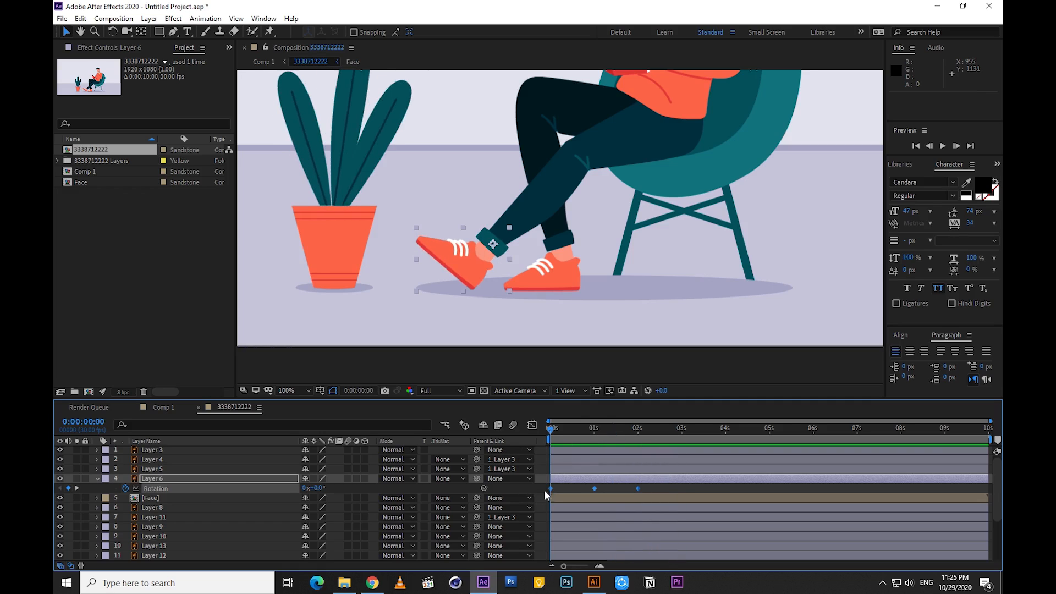
right_click(551, 488)
mouse_move(598, 480)
left_click(716, 408)
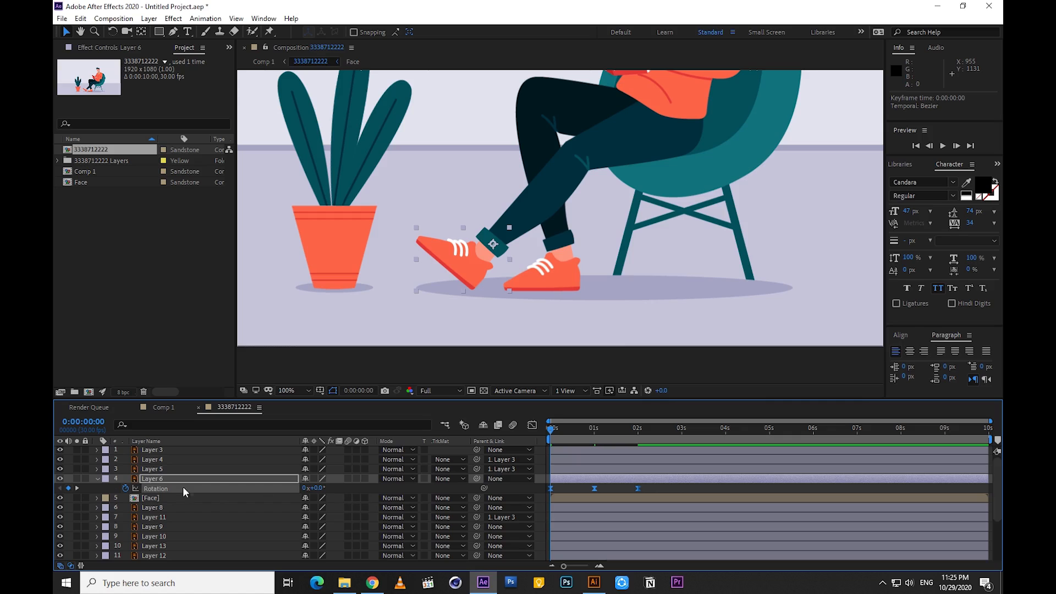
Add the expression loopOutDuration(type = "cycle", duration = 0) to Layer 6's rotation and preview the loop
left_click(126, 488, "alt")
left_click(344, 497)
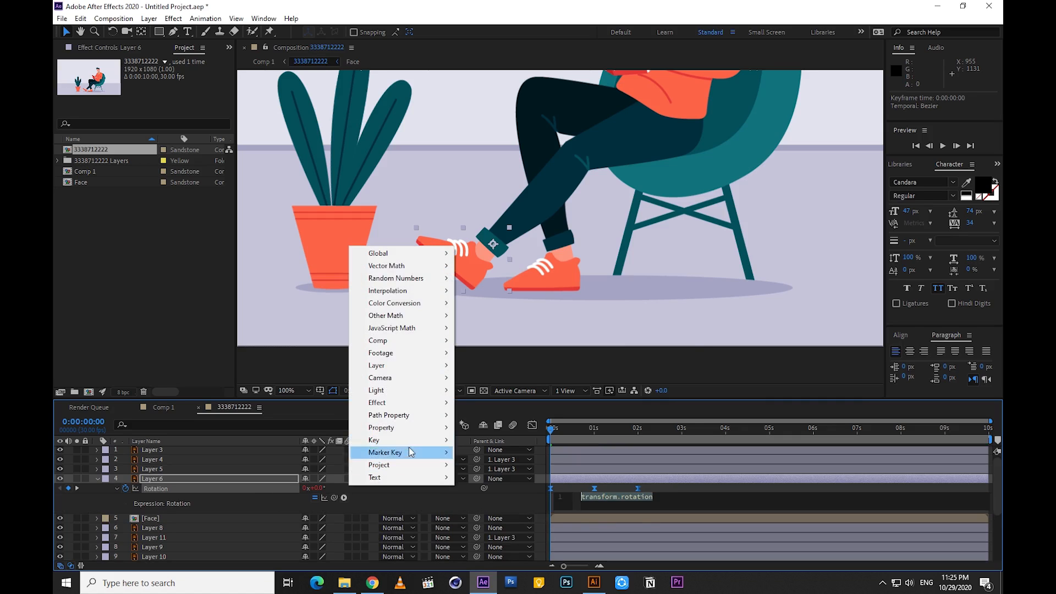
mouse_move(409, 436)
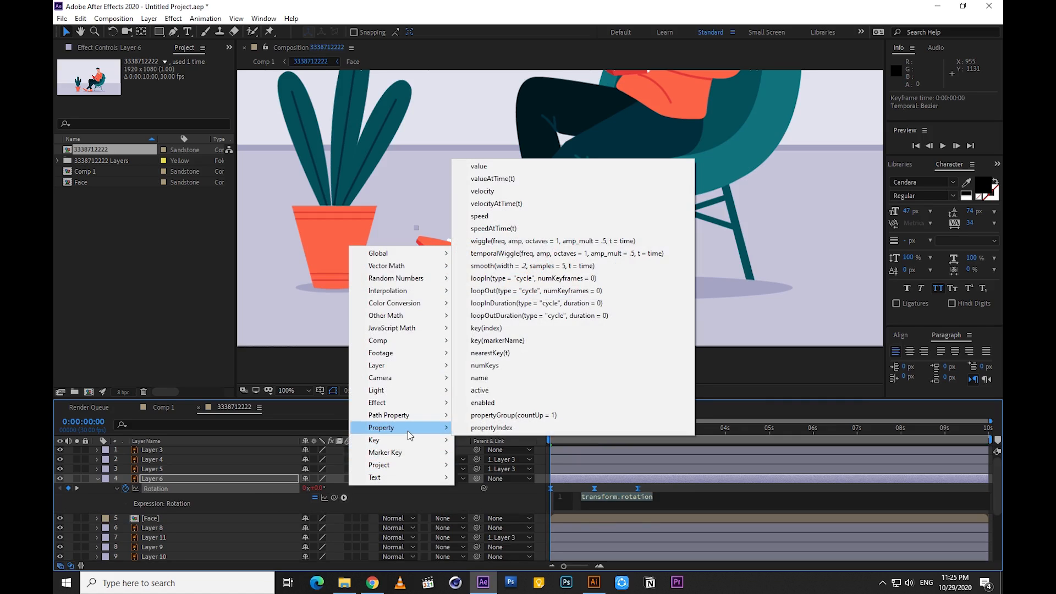
left_click(515, 487)
key("space")
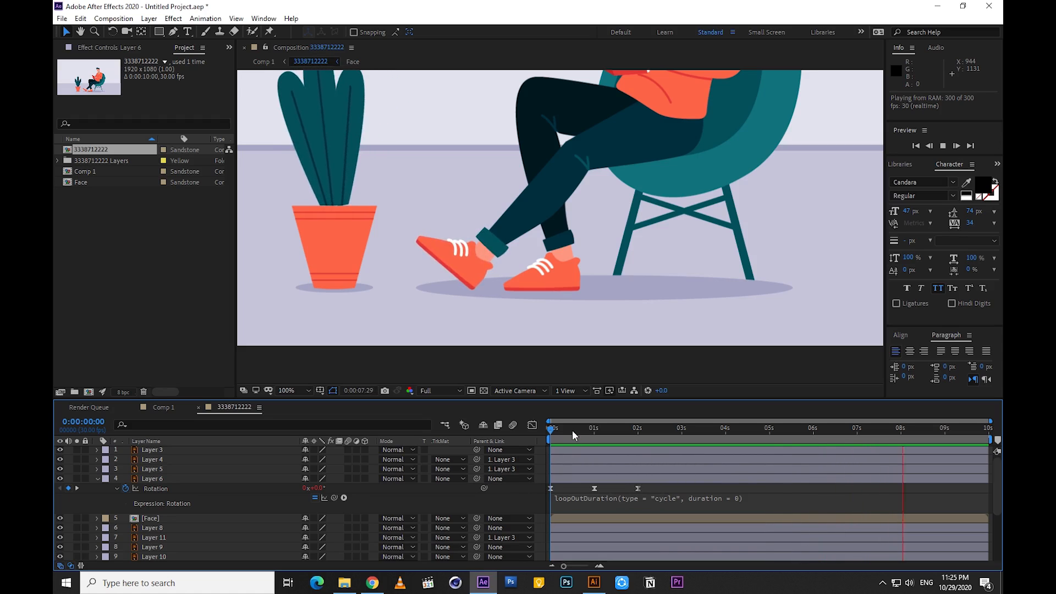
key("space")
Move the anchor point of Layer 9, the crossed leg, to the hip and parent Layer 6 to Layer 9
left_click(156, 469)
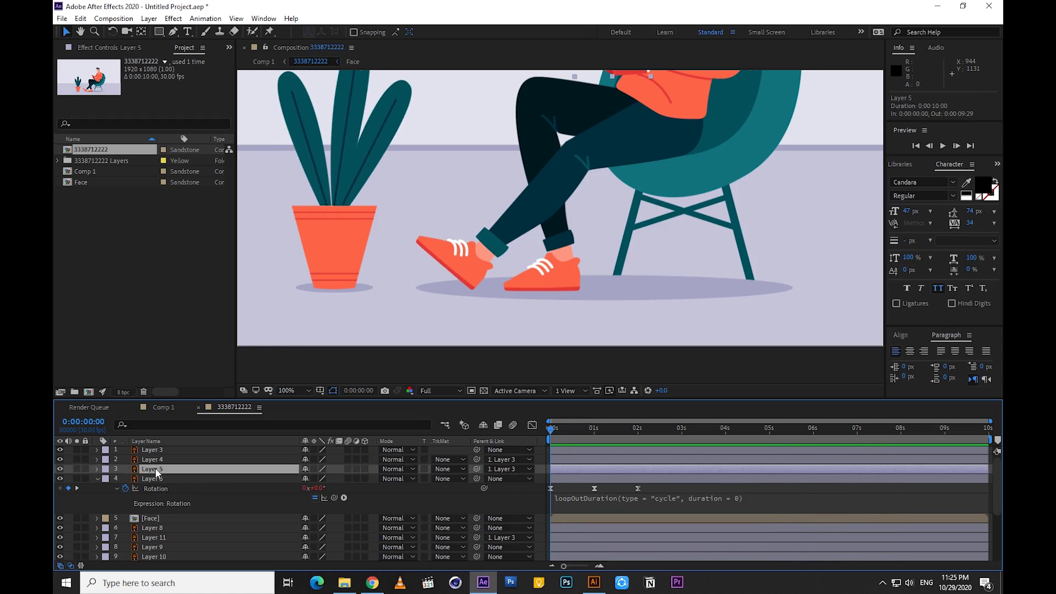
left_click(146, 535)
scroll(146, 524, "down", 1)
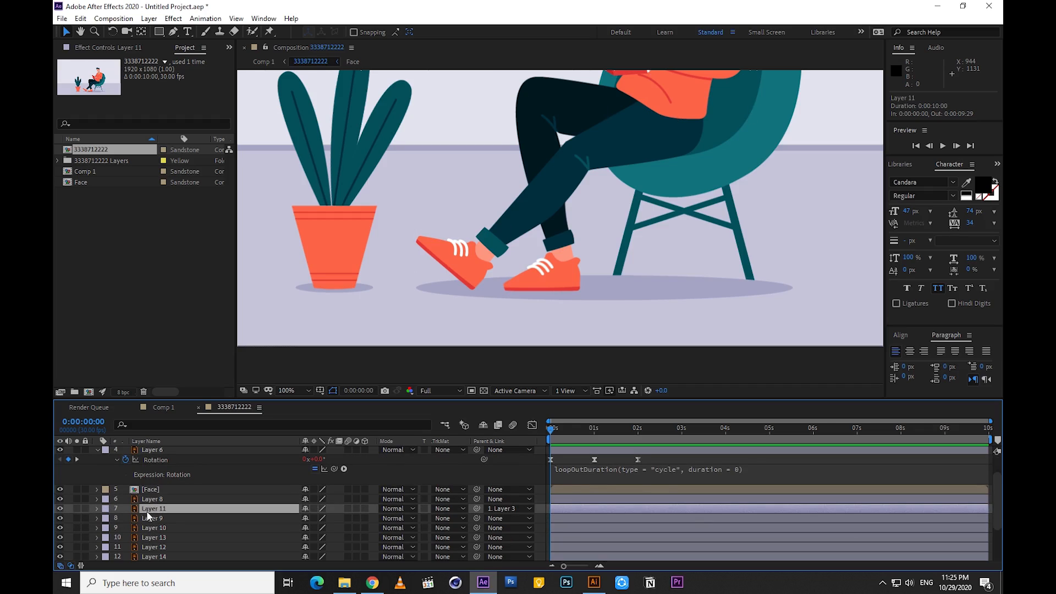
left_click(153, 518)
left_click(59, 518)
left_click(59, 519)
key("y")
left_click_drag(600, 171, 668, 120)
left_click(153, 518)
key("r")
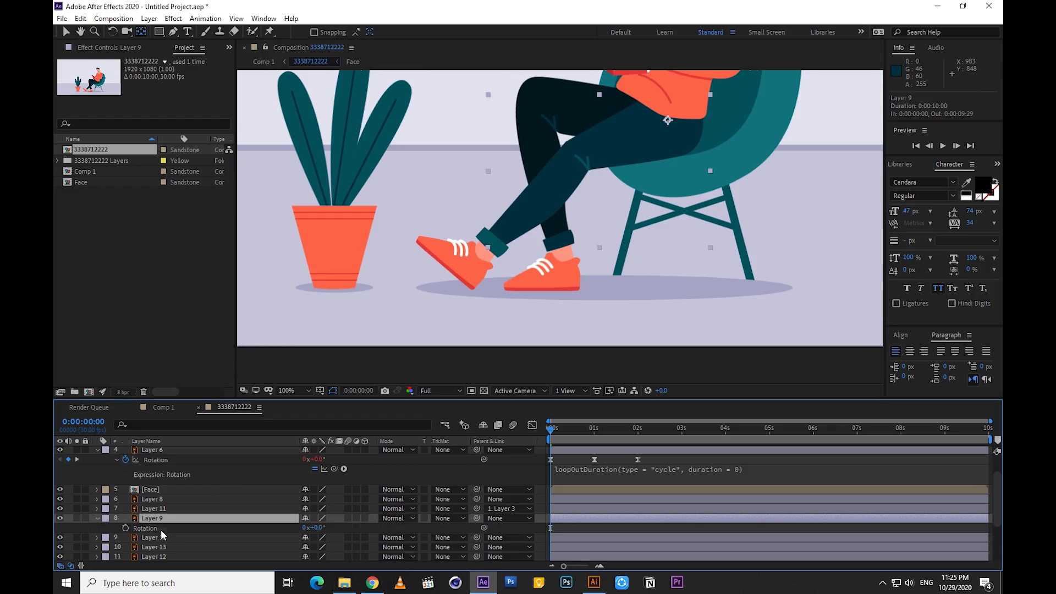
left_click_drag(477, 450, 174, 520)
Keyframe Layer 9's rotation at -2° at the start, 0° at 1 second and -3° at 2 seconds, and preview
left_click_drag(320, 530, 318, 528)
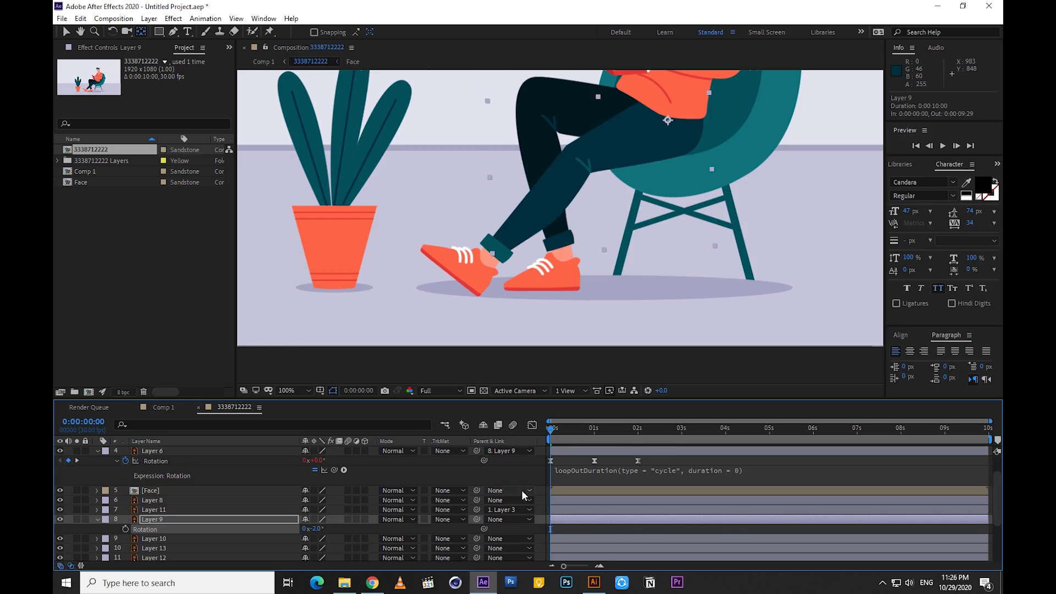
left_click(126, 529)
left_click_drag(554, 437, 596, 437)
left_click_drag(311, 529, 313, 528)
left_click_drag(604, 436, 638, 440)
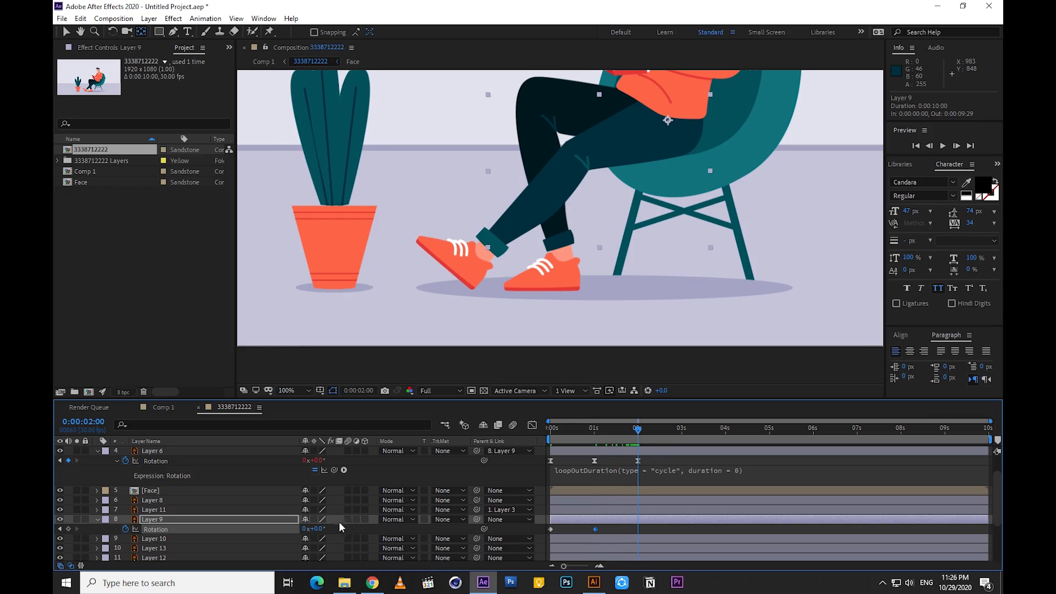
left_click_drag(314, 529, 306, 529)
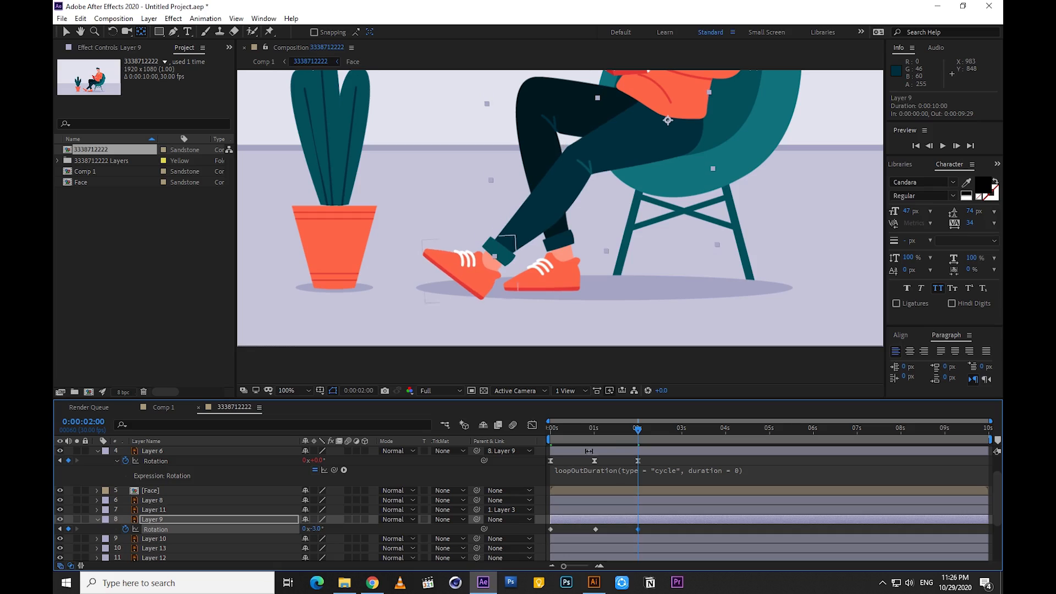
left_click_drag(637, 430, 539, 441)
key("comma")
key("space")
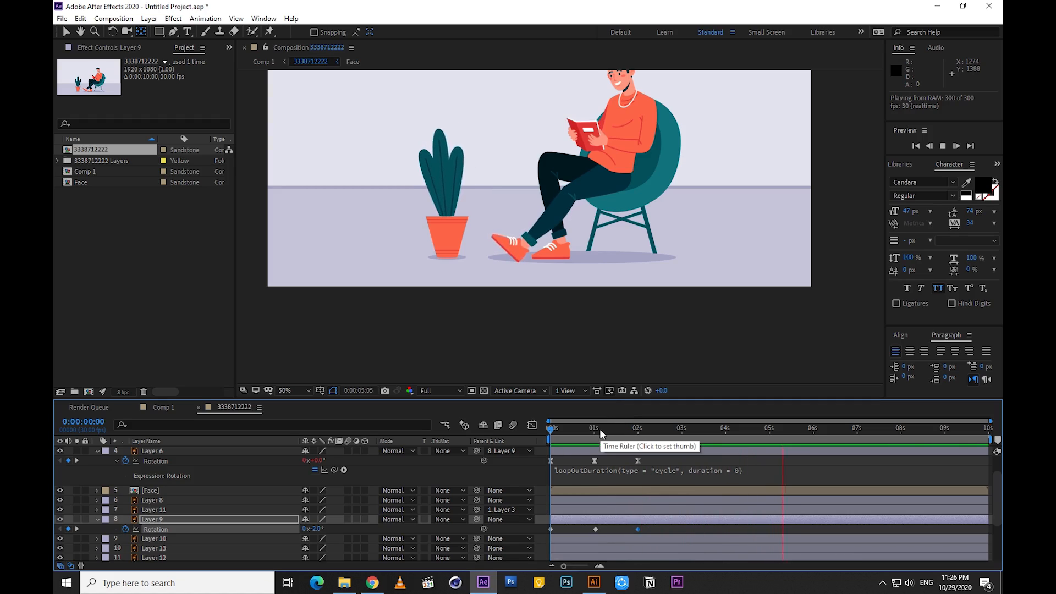
left_click_drag(600, 432, 537, 440)
key("space")
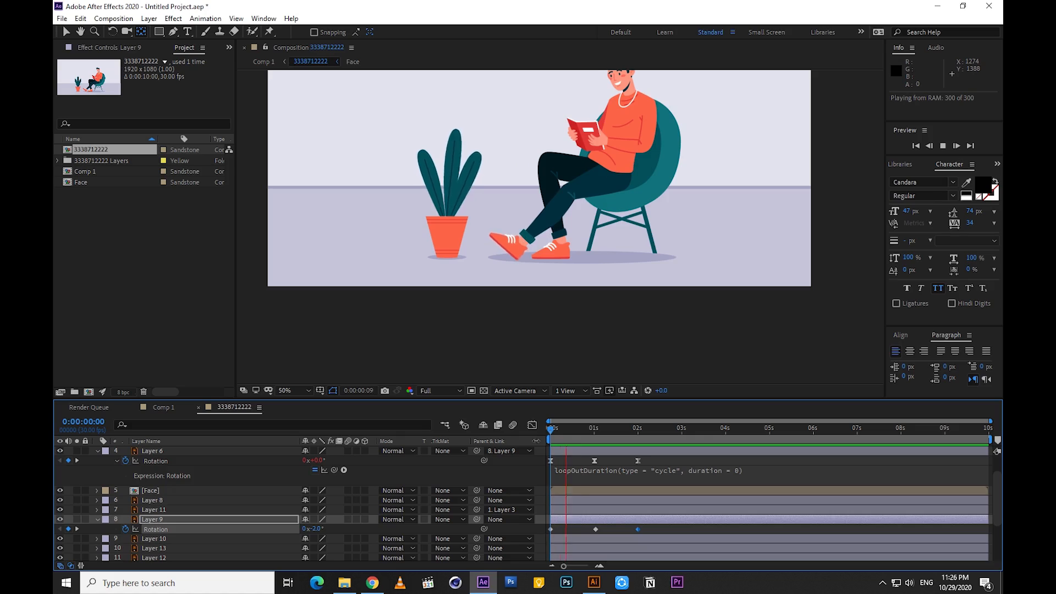
Try stretching Layer 6's rotation keyframes so the last one falls at about 4 seconds, and preview
left_click(605, 433)
left_click_drag(638, 461, 735, 463)
key("space")
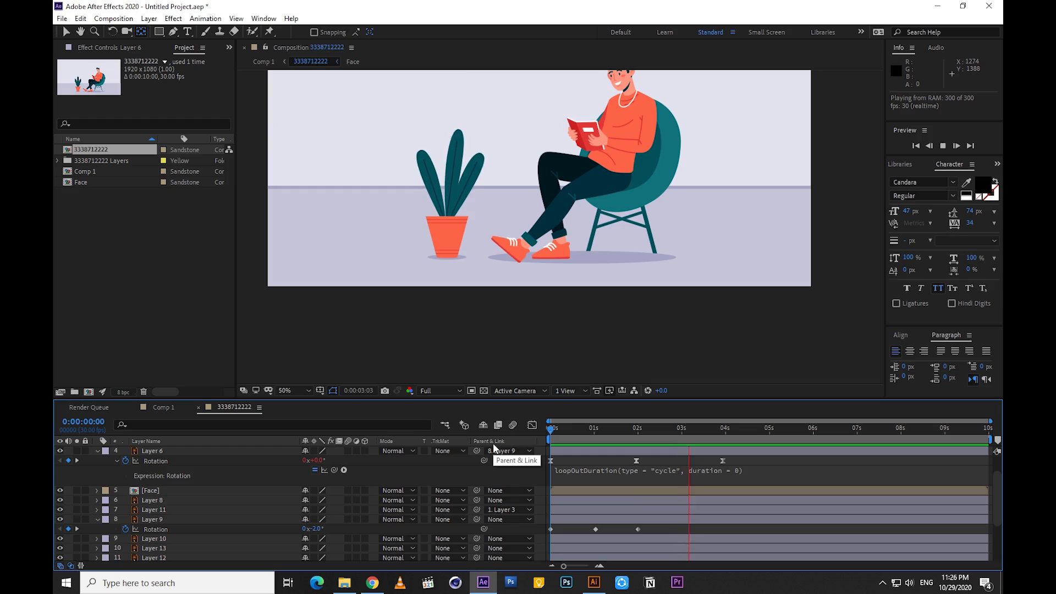
Scale Layer 6's rotation keyframes so the last one falls at about 3.4 seconds, and preview the leg and foot
left_click(695, 434)
left_click(734, 461)
left_click_drag(723, 461, 697, 461)
key("space")
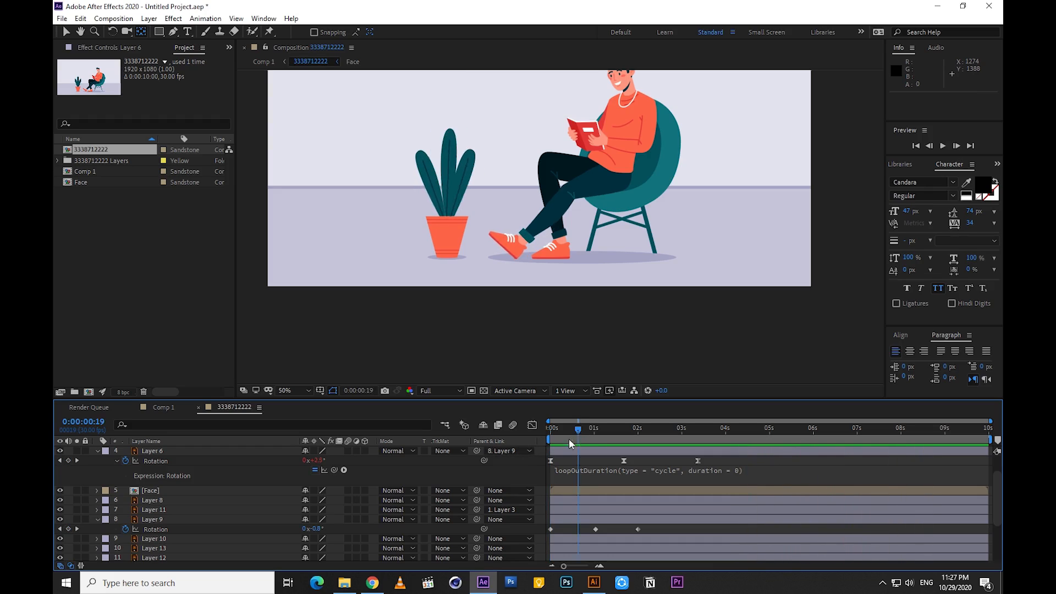
key("space")
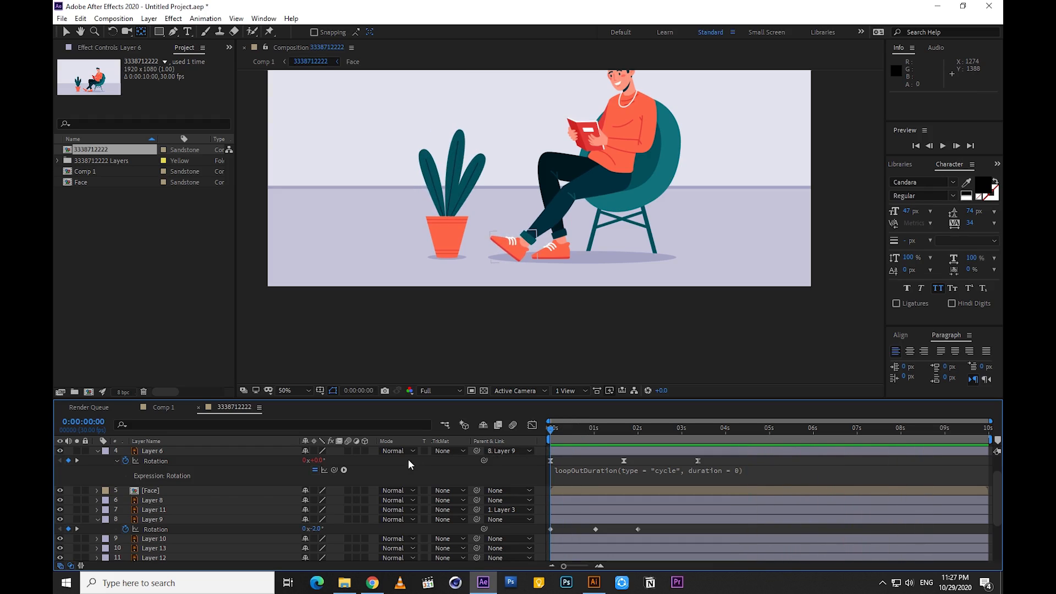
Keyframe Layer 3's rotation, the reading arm, at 0° at the start and -5° at 0:00:01:17
scroll(132, 482, "down", 1)
left_click(155, 483)
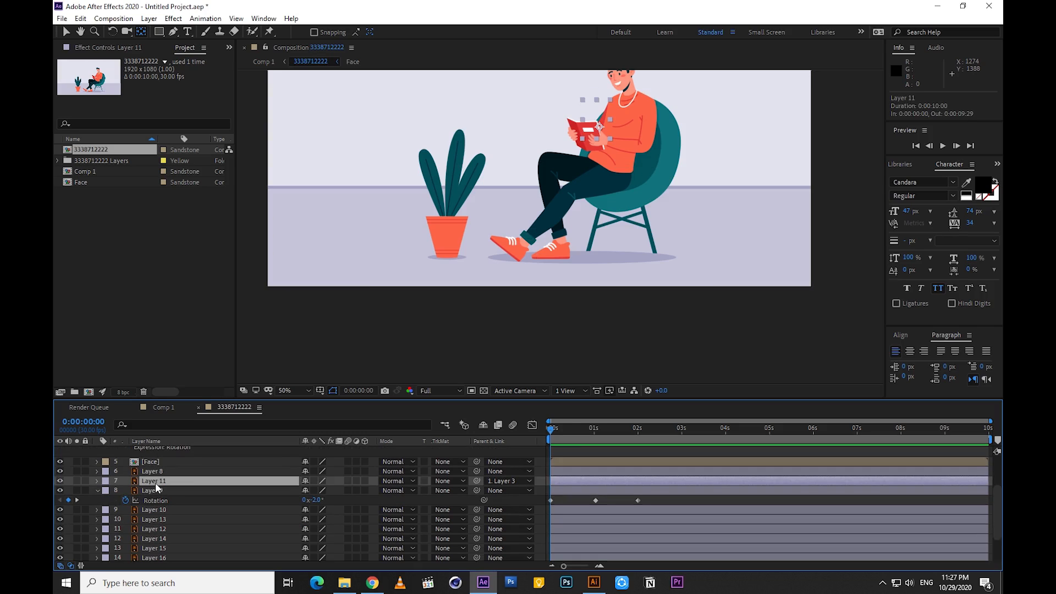
left_click(154, 472)
left_click(154, 481)
scroll(155, 481, "up", 2)
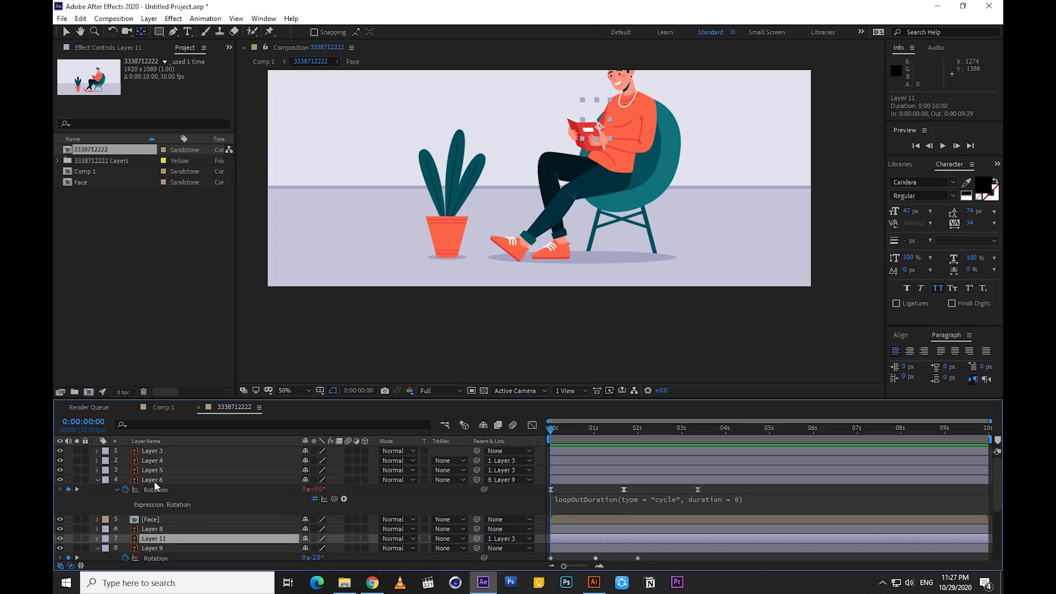
left_click(157, 451)
key("r")
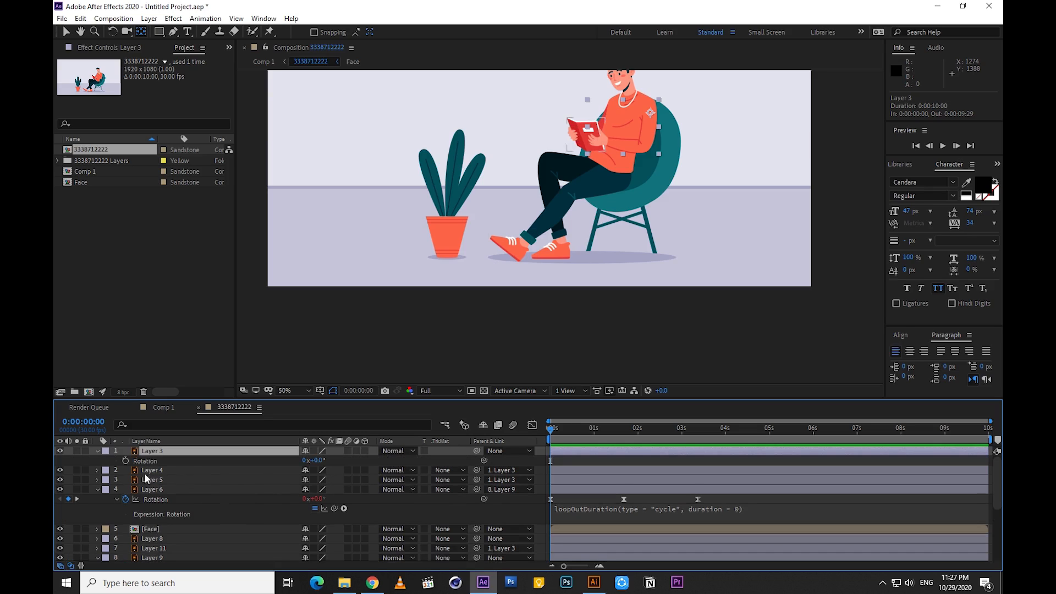
left_click(126, 460)
left_click_drag(553, 426, 620, 430)
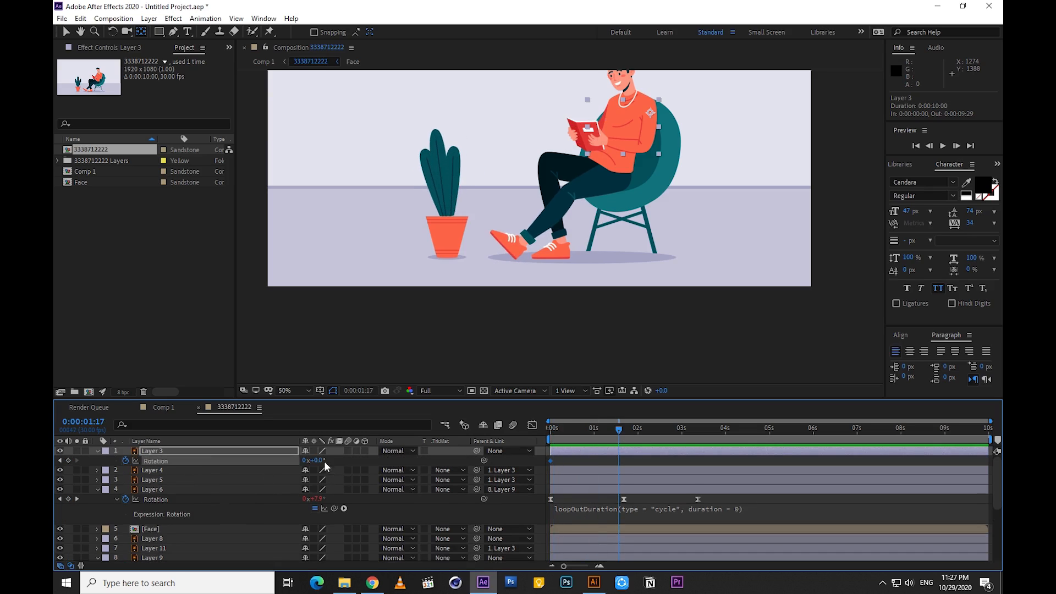
left_click_drag(320, 461, 317, 461)
scroll(653, 150, "up", 1)
left_click_drag(653, 151, 600, 334)
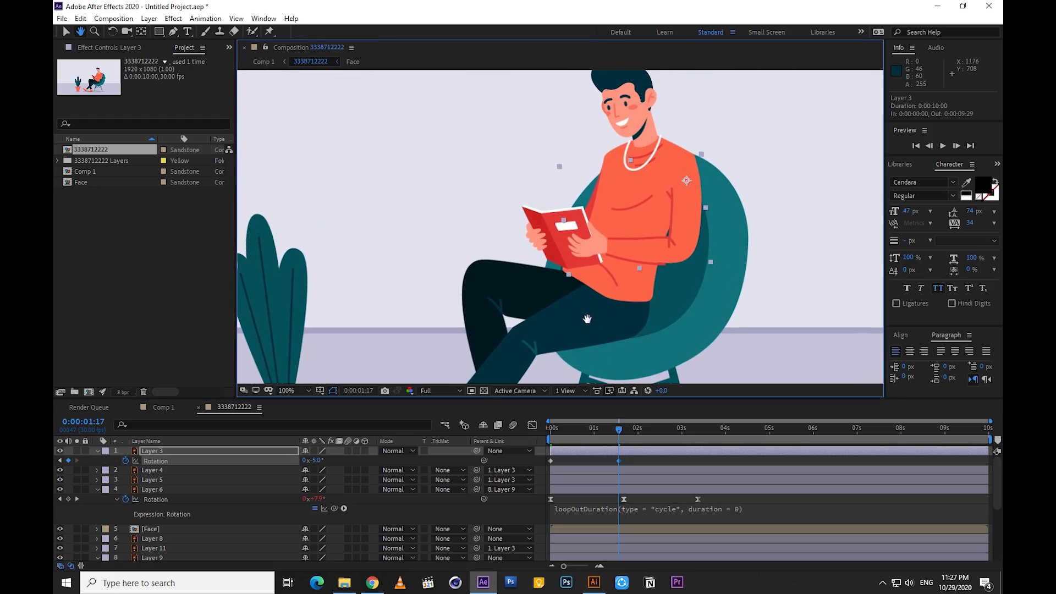
Set Layer 3's rotation to 0° at 0:00:02:29 and preview the arm movement
left_click_drag(616, 441, 681, 434)
left_click(321, 461)
type("0")
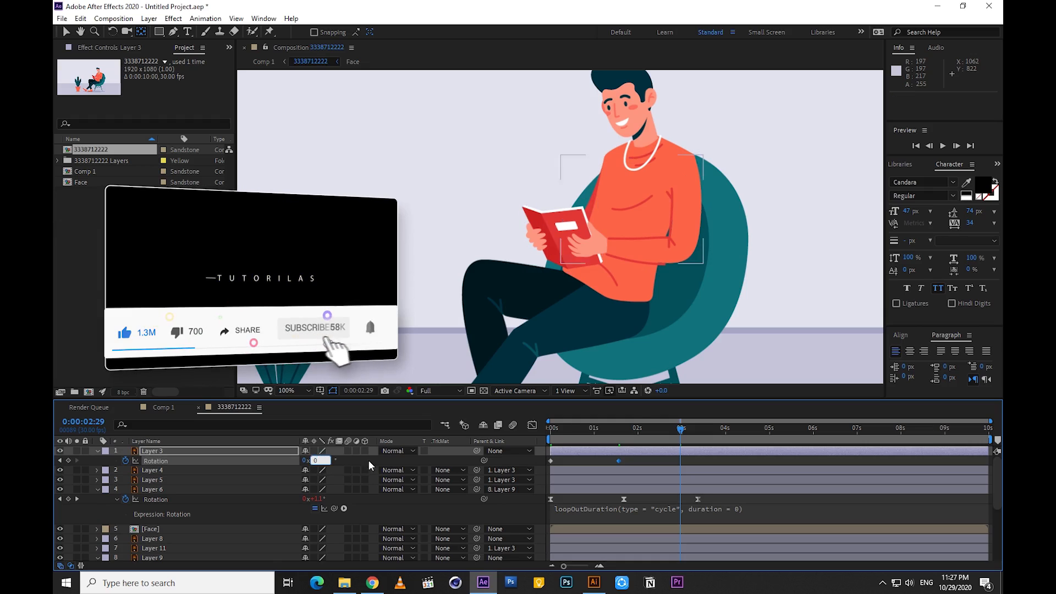
key("Return")
left_click_drag(681, 434, 552, 431)
key("space")
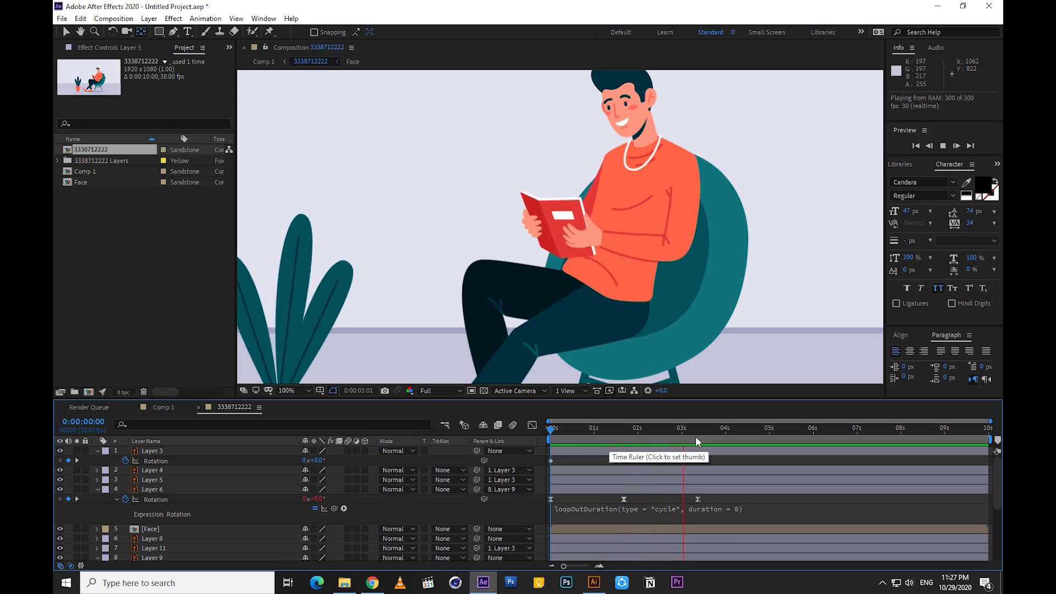
left_click_drag(695, 435, 745, 438)
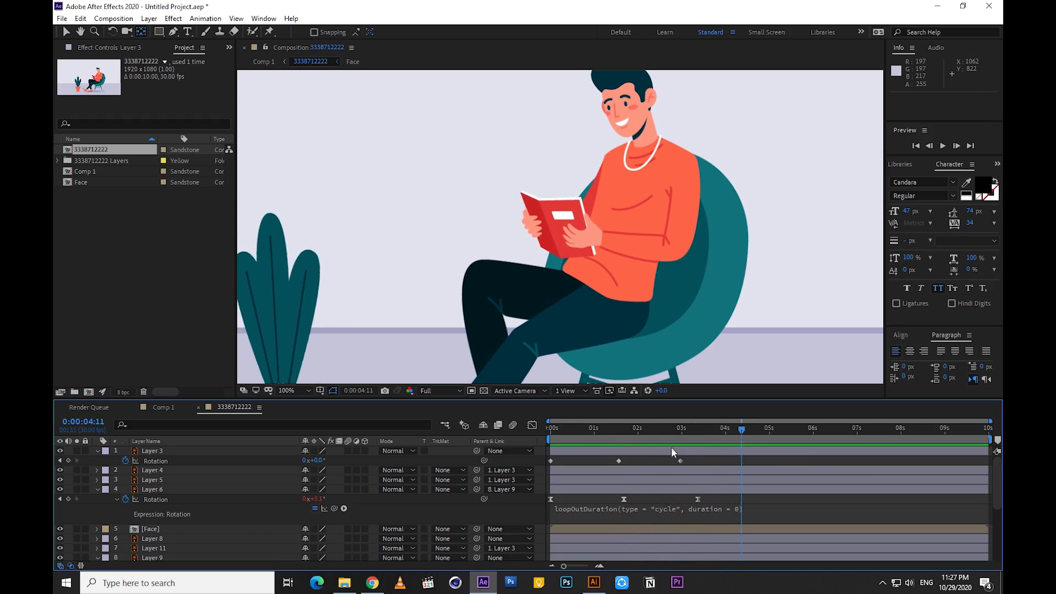
key("space")
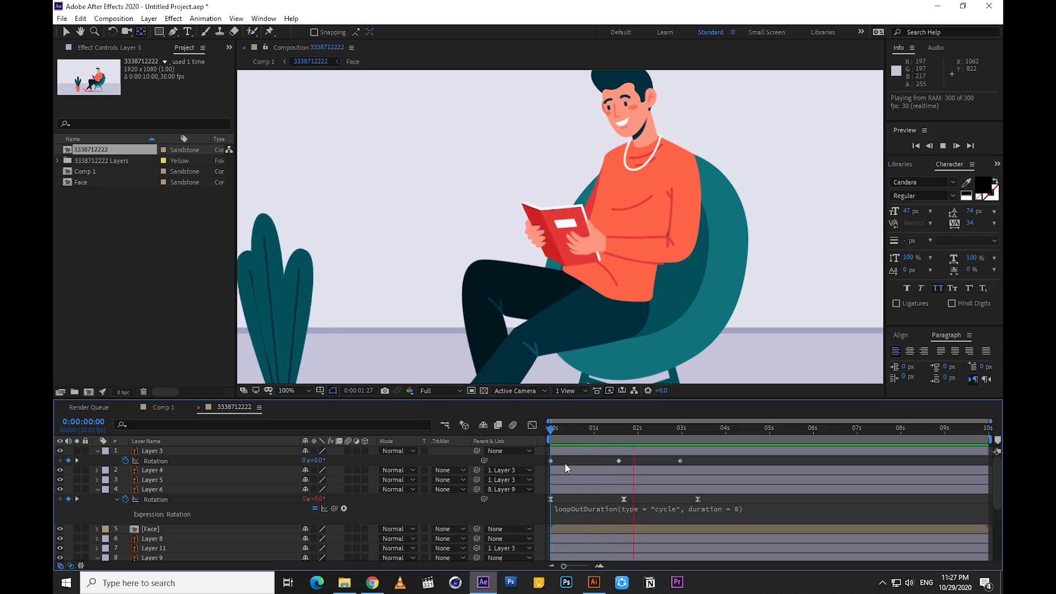
left_click(649, 450)
Set Layer 3's rotation to -5° at 6 seconds and preview the arm again
left_click_drag(661, 434, 711, 433)
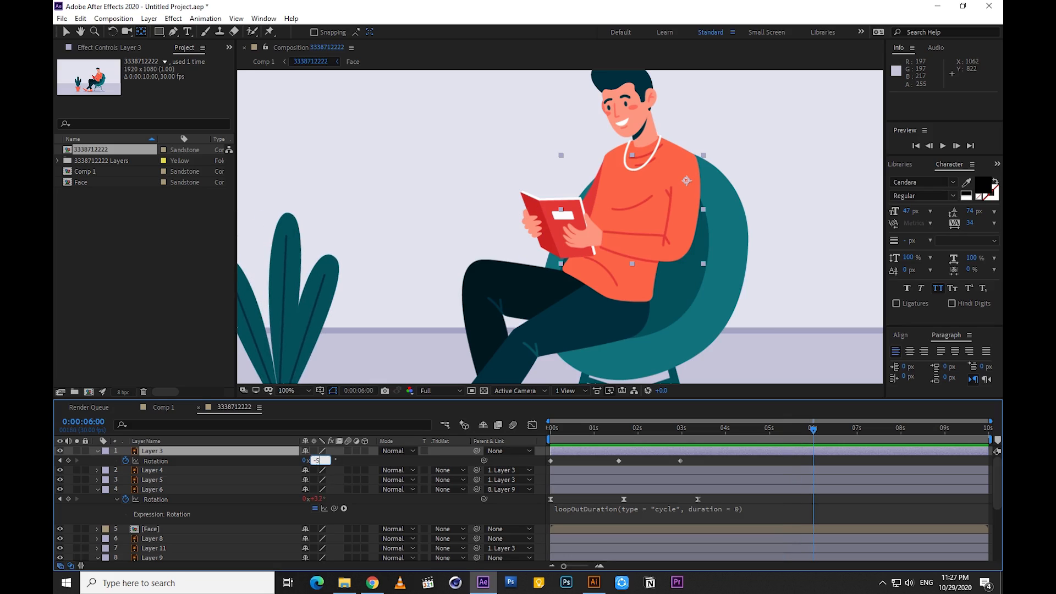
type("-5")
key("Return")
left_click_drag(813, 432, 584, 438)
key("space")
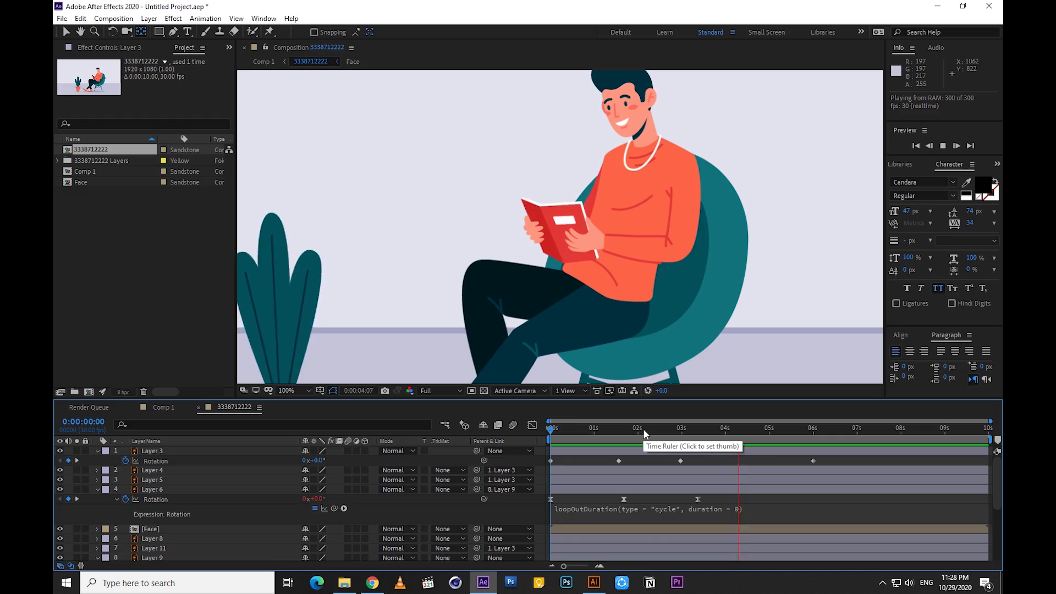
key("space")
Keyframe the Face layer's rotation at 0° at the start and about 12° at 0:00:01:22
scroll(239, 506, "down", 2)
left_click(154, 502)
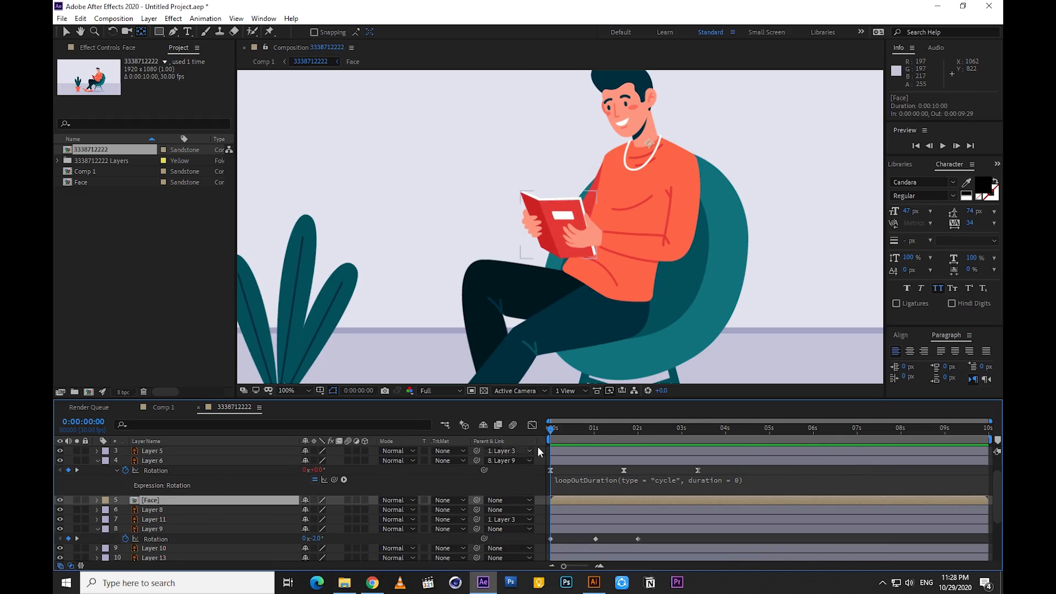
key("r")
left_click(125, 510)
left_click_drag(552, 435, 626, 438)
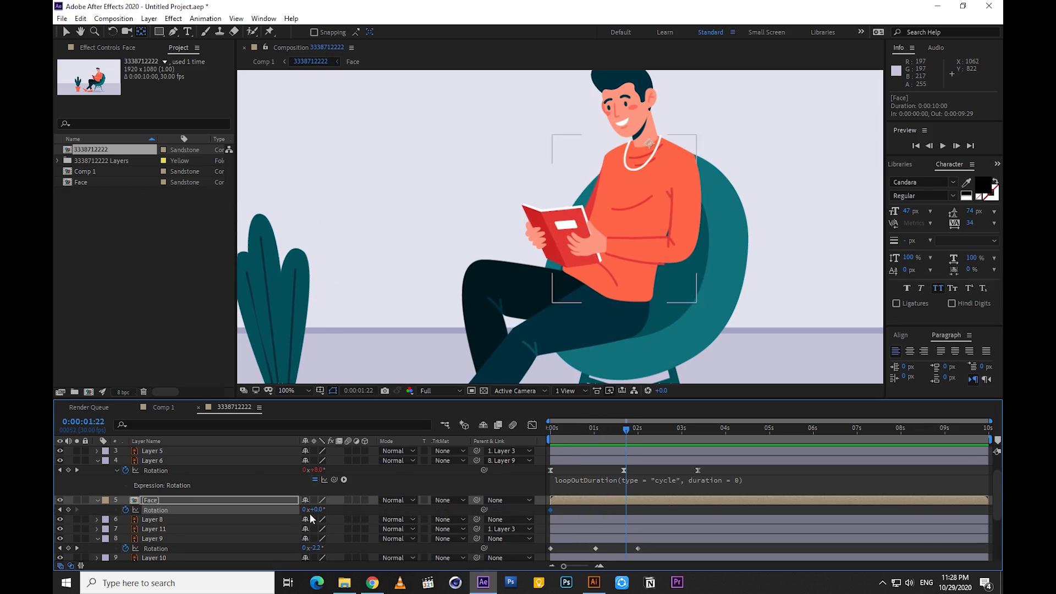
left_click_drag(316, 510, 322, 510)
Return the Face layer's rotation to 0° at about 4.2 seconds and preview the head movement
left_click_drag(625, 435, 513, 458)
type("0")
left_click(377, 505)
key("space")
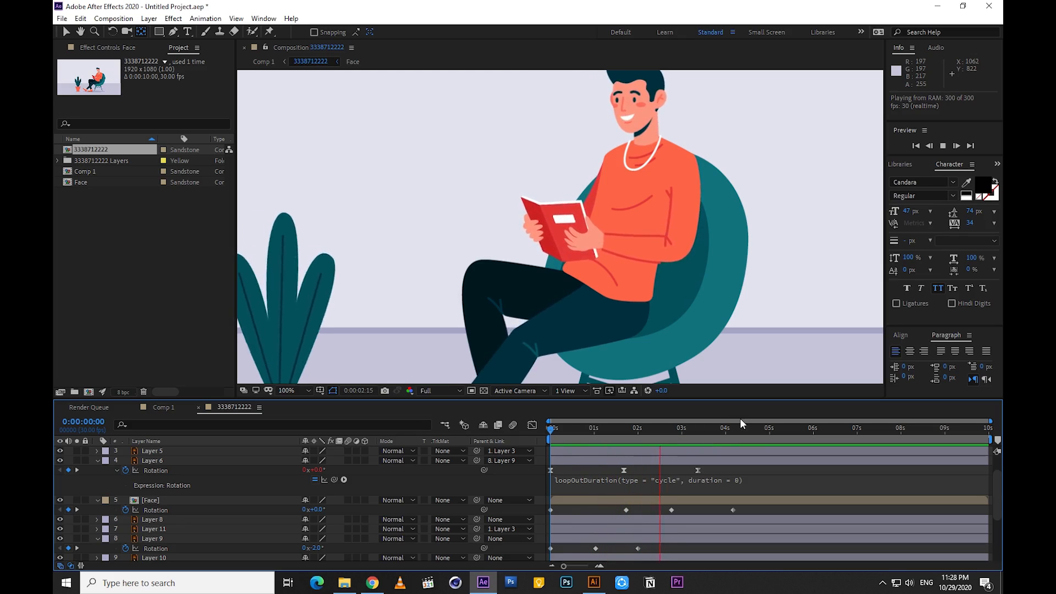
left_click_drag(718, 432, 821, 432)
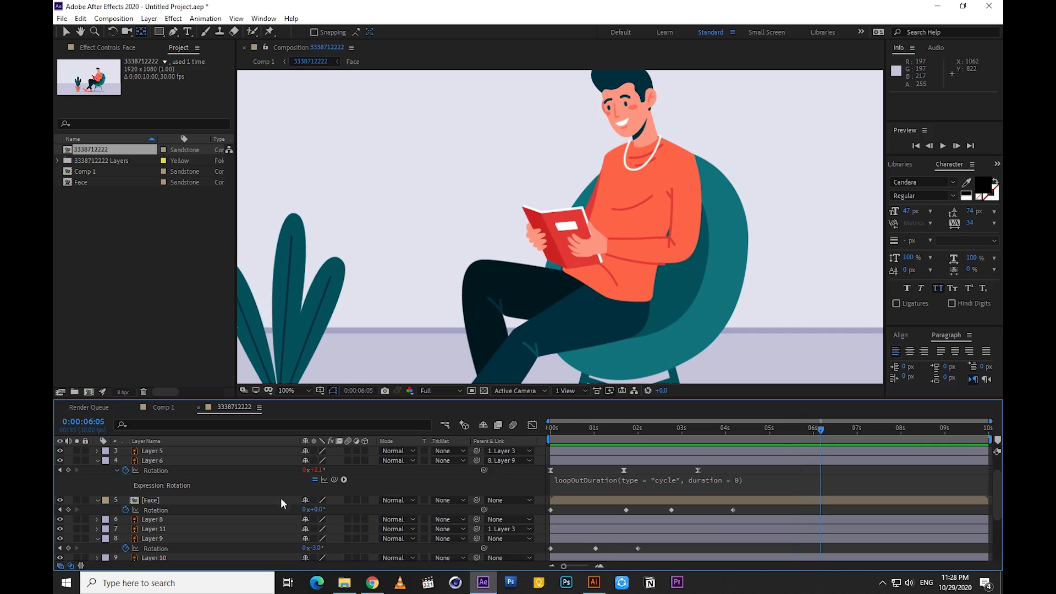
Open the Face composition and move Layer 20, one of the eyes, below Layer 21
scroll(165, 517, "up", 2)
double_click(154, 529)
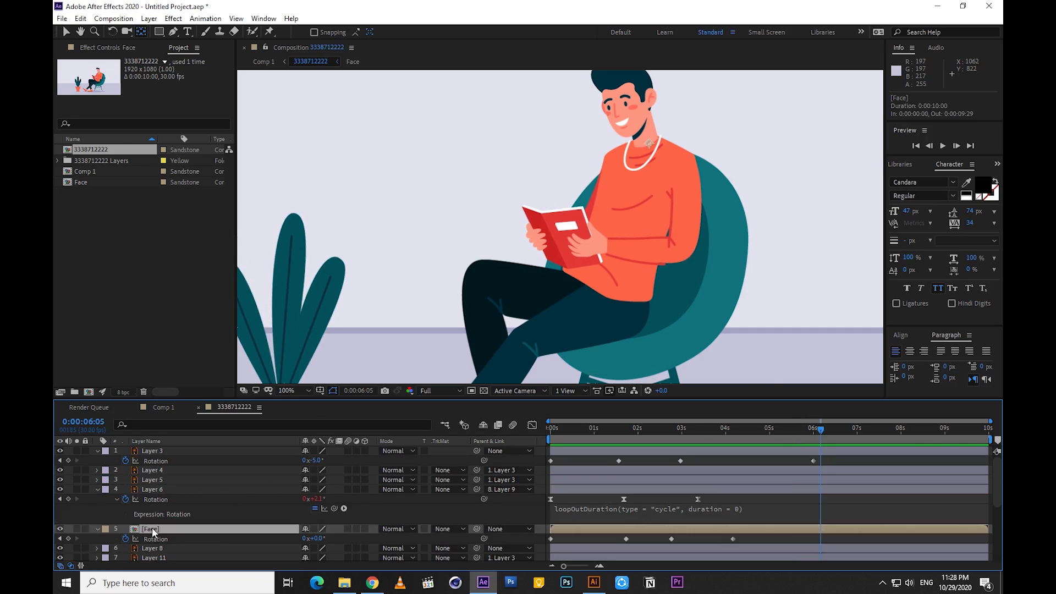
scroll(727, 203, "up", 1)
left_click_drag(727, 191, 404, 433)
scroll(500, 330, "down", 1)
left_click(165, 471)
left_click(157, 461)
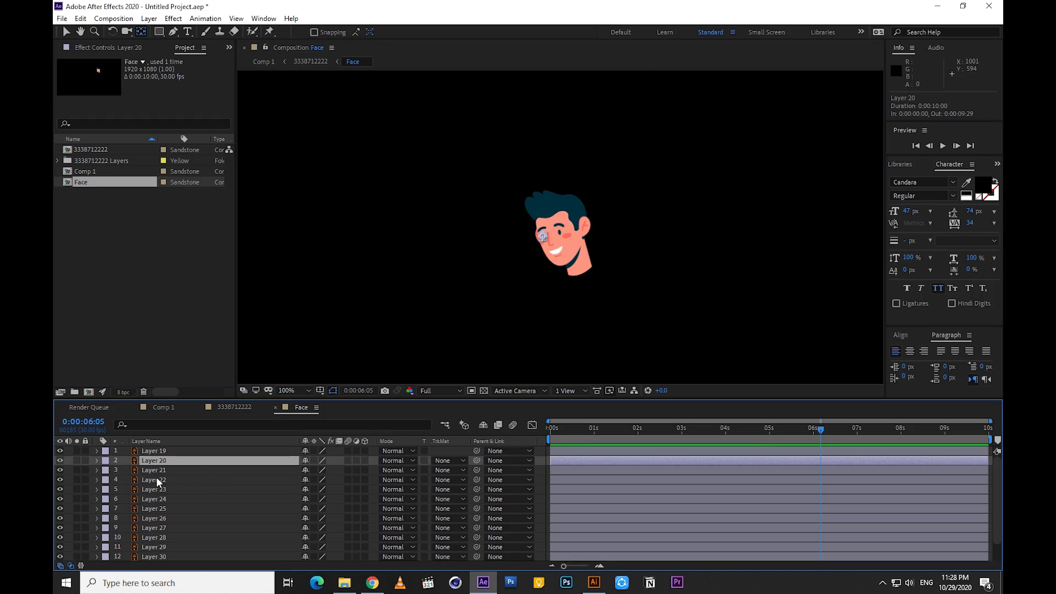
left_click(154, 454)
left_click(154, 462)
left_click(154, 478)
left_click(155, 460)
left_click_drag(156, 460, 156, 476)
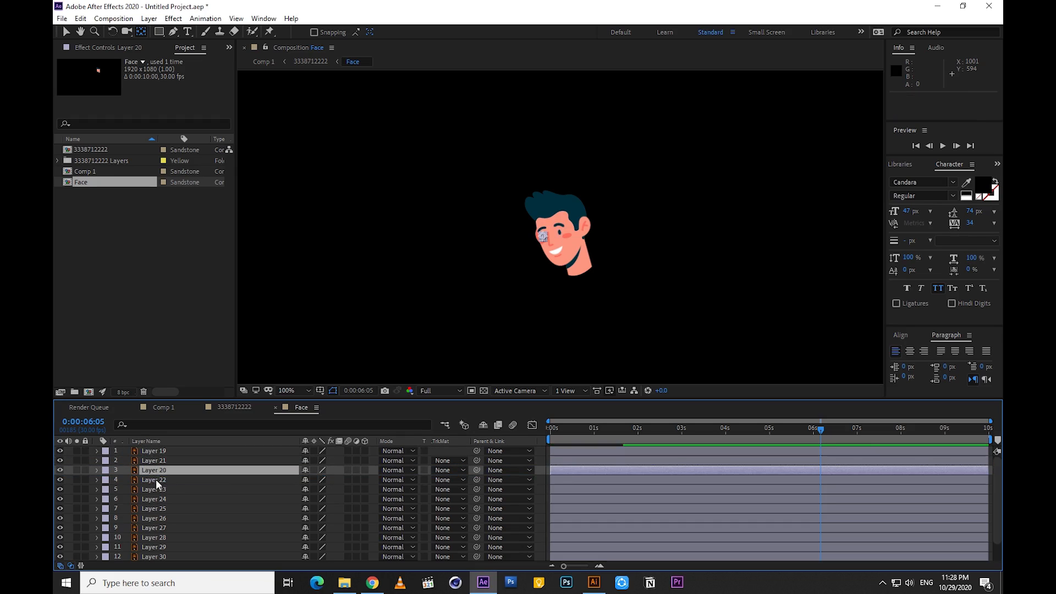
Add Scale keyframes of 100% to both eyes, Layers 20 and 22, and move them to 0:00:00:02
left_click(156, 479)
left_click(156, 471, "shift")
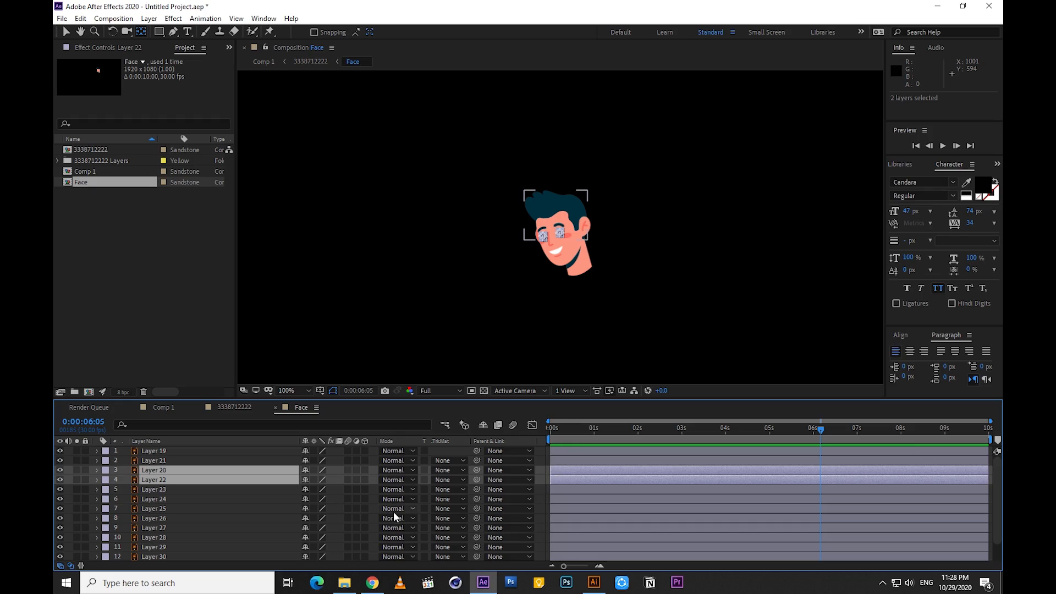
key("alt+shift+s")
key("period")
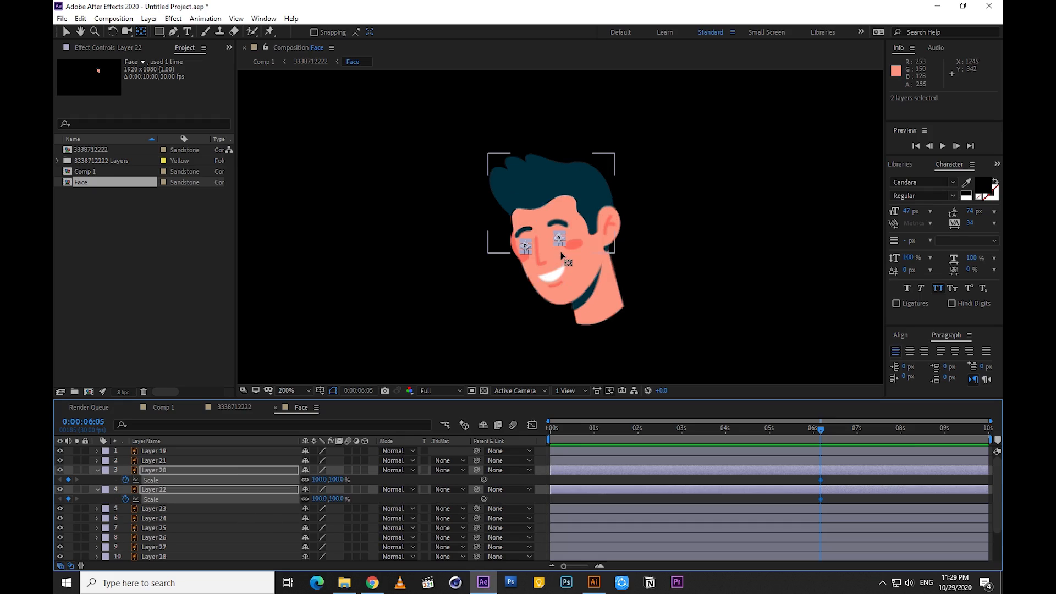
left_click_drag(822, 482, 553, 493)
Keyframe the scale of both eyes at 0% at 0:00:00:18 and 100% at 0:00:01:01
left_click(581, 431)
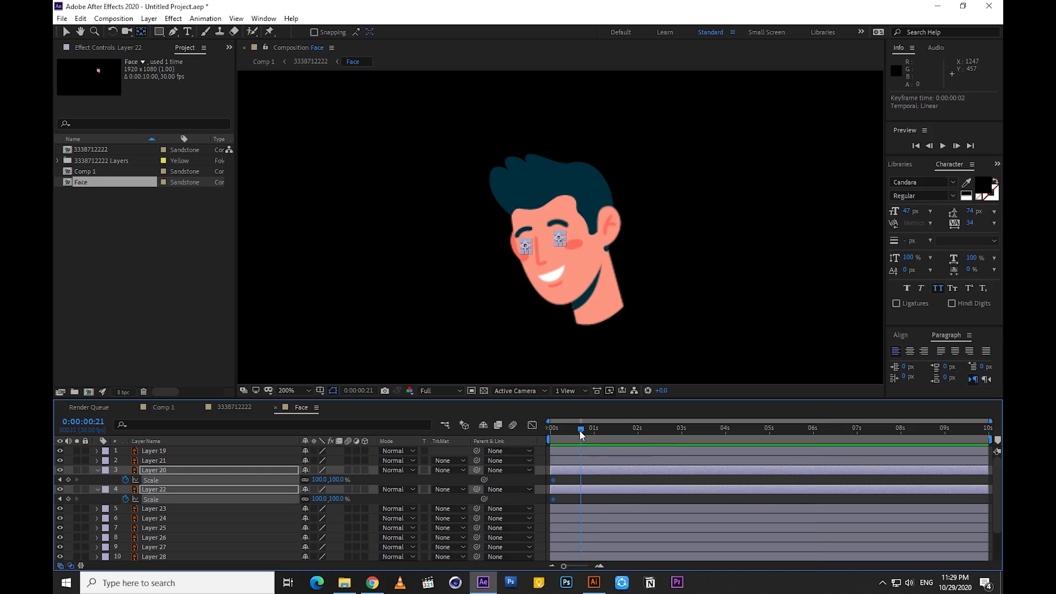
left_click(349, 483)
type("0")
key("Return")
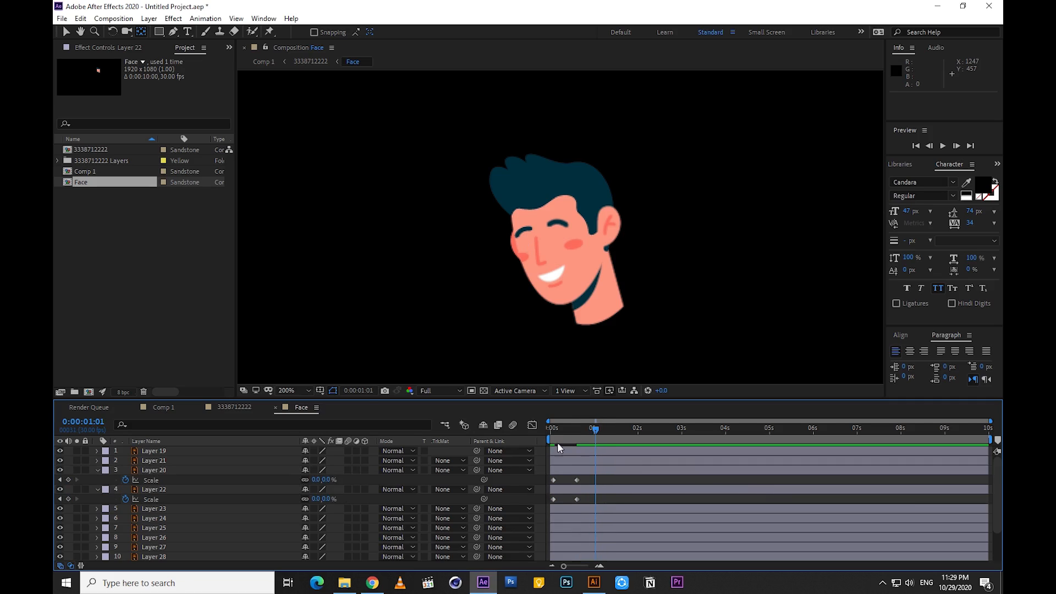
key("Return")
key("Return")
left_click_drag(597, 431, 550, 444)
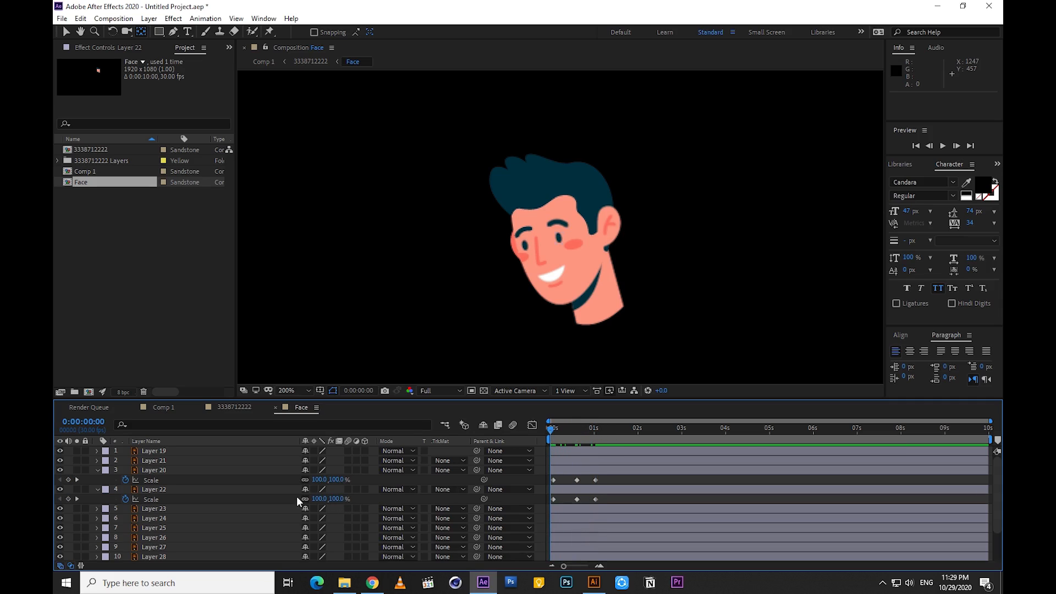
Unlink the eyes' scale proportions, try a vertical scale of 100% at 0:00:00:18, and undo the value change
left_click(577, 439)
left_click(326, 479)
type("100.0,")
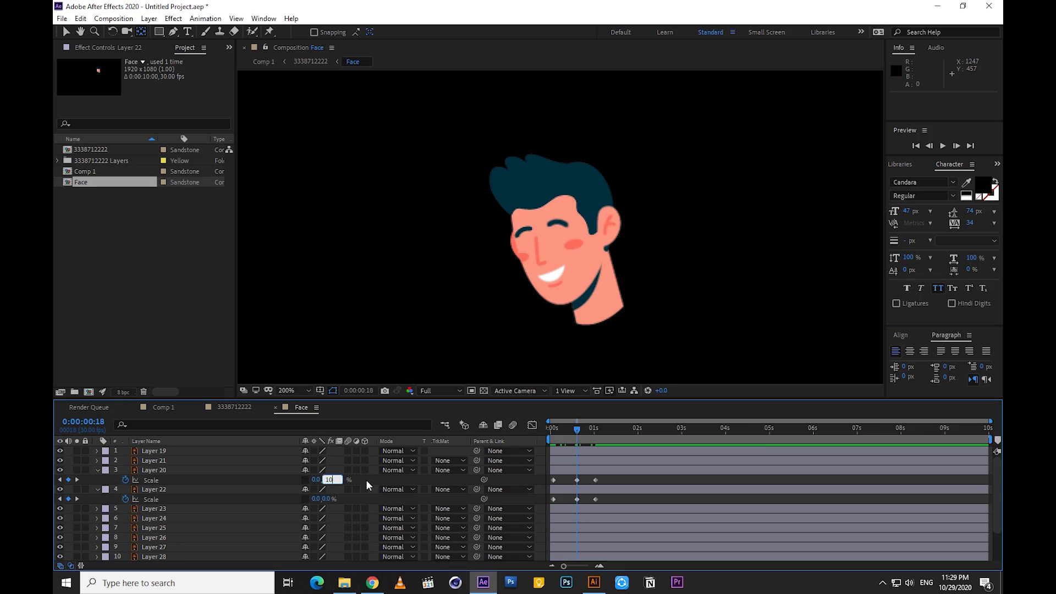
type("100")
key("Return")
left_click_drag(569, 432, 538, 444)
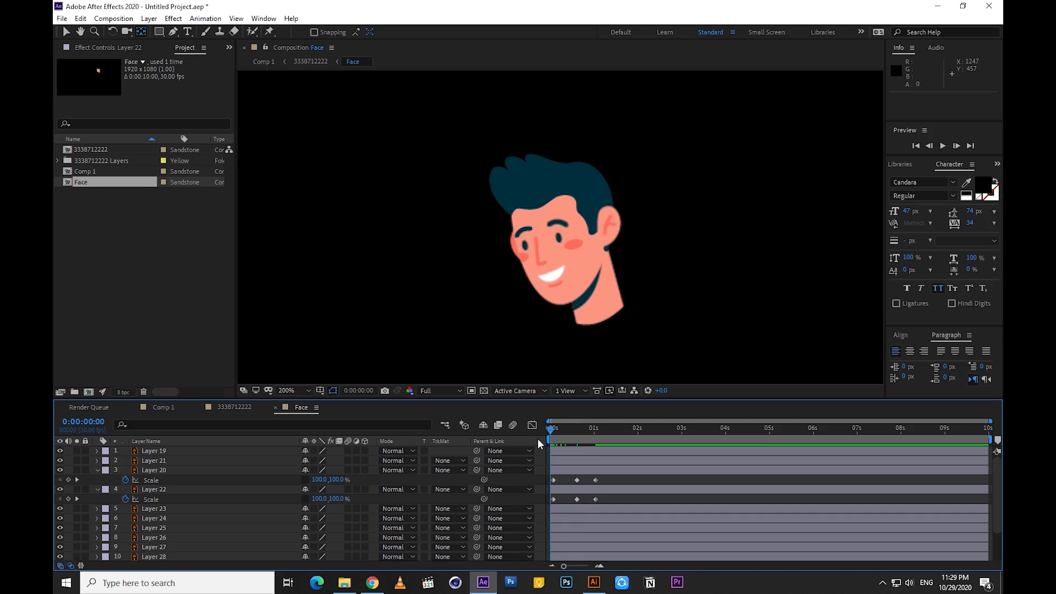
key("ctrl+z")
Set both eyes' scale to 100% horizontally and 0% vertically at 0:00:00:18, and preview the blink
left_click(576, 441)
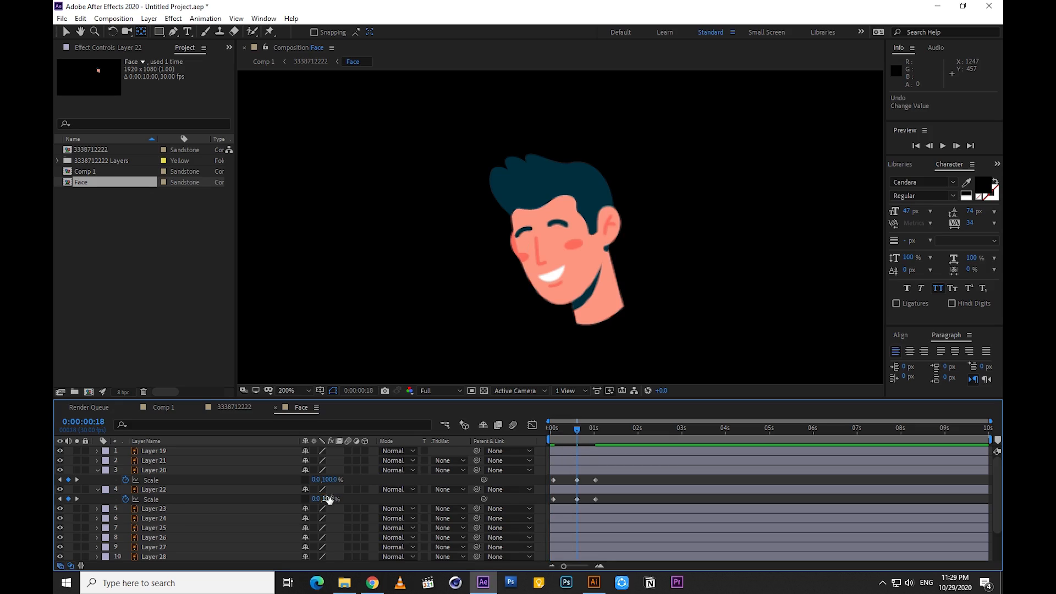
left_click(331, 480)
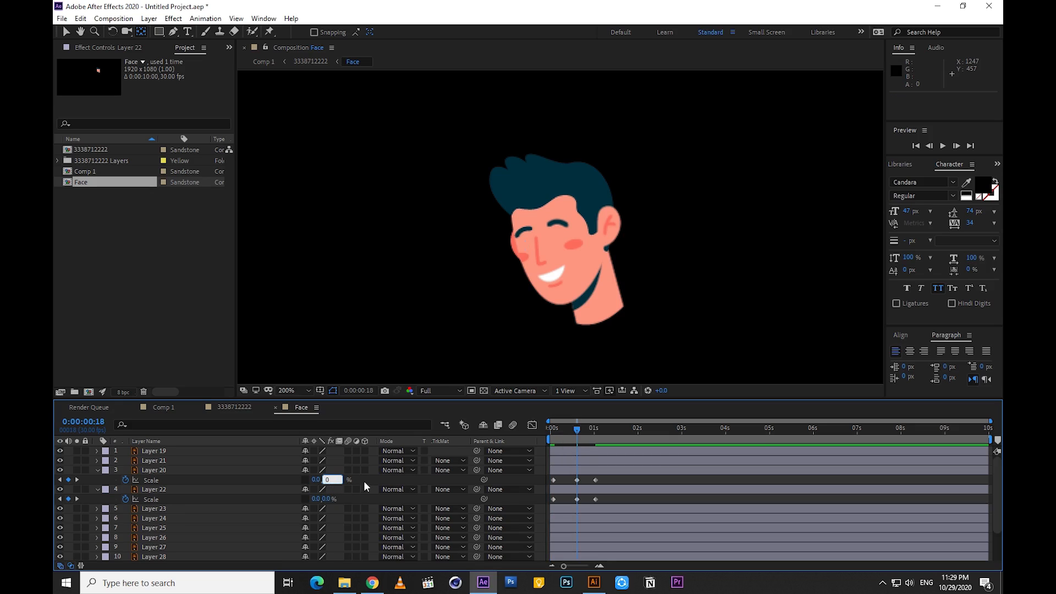
key("Return")
left_click(315, 481)
type("100")
key("Return")
type("100")
key("Return")
key("space")
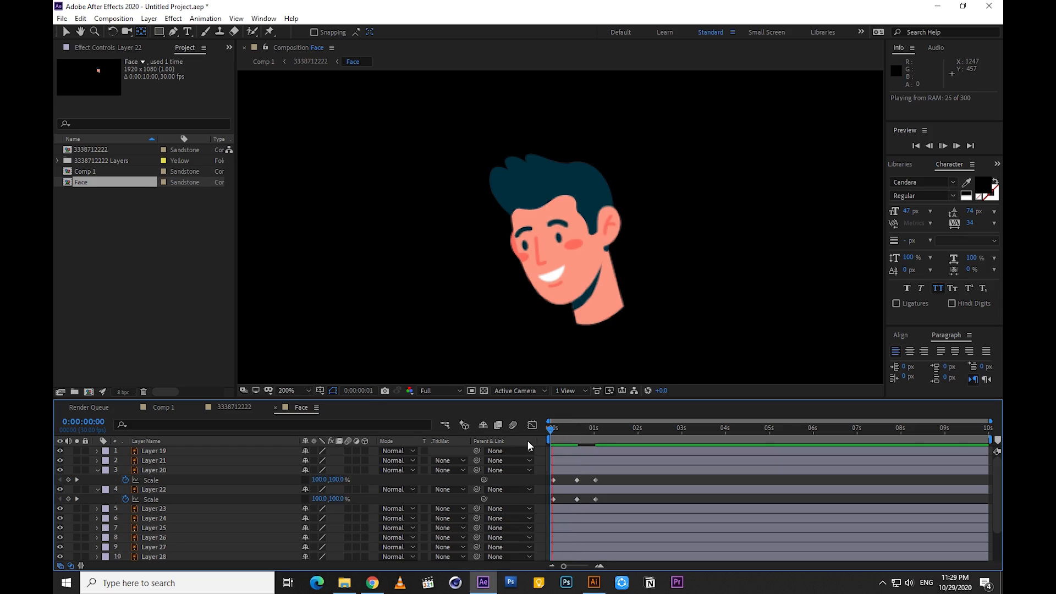
key("space")
Apply Easy Ease to the eyes' Scale keyframes, shorten the blink to end at about 0.6 seconds, and preview it
left_click_drag(605, 476, 540, 505)
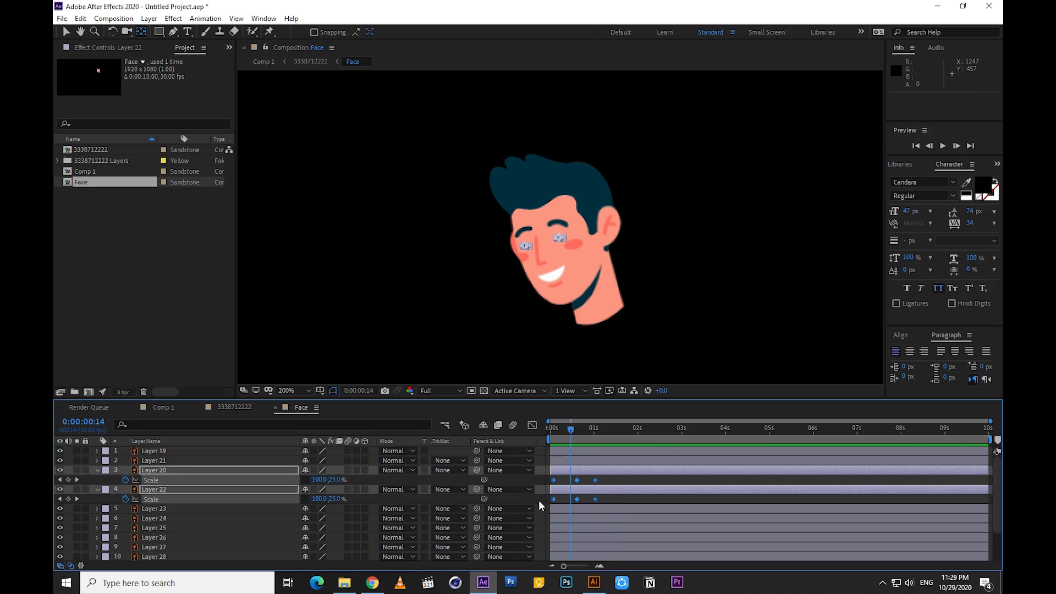
key("F9")
left_click_drag(596, 481, 575, 483)
left_click(586, 482)
key("Home")
key("space")
key("space")
key("space")
key("space")
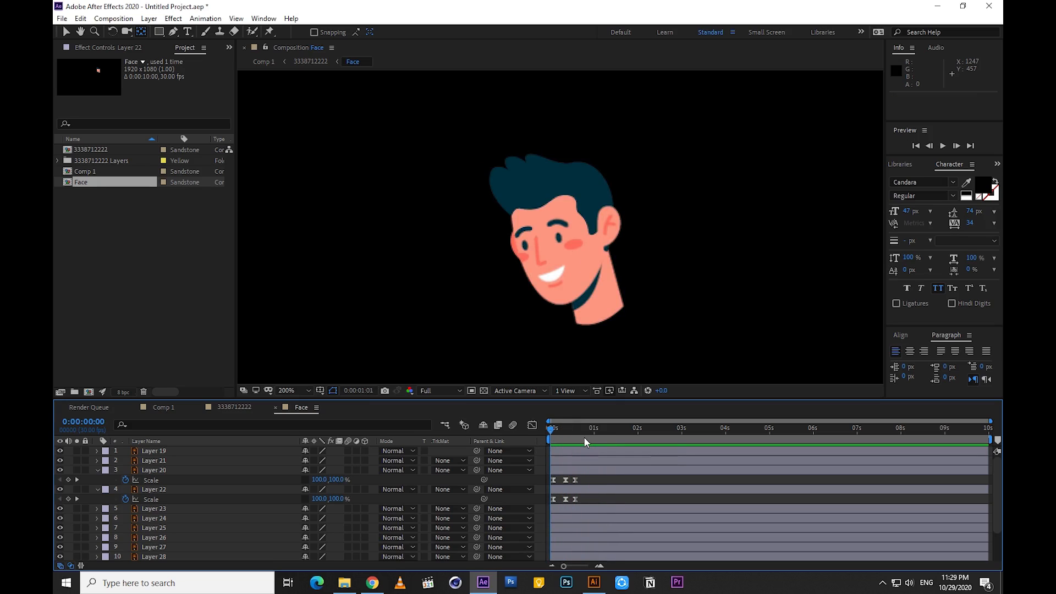
Copy the three blink keyframes of Layers 20 and 22 to 0:00:01:10
left_click_drag(585, 477, 546, 503)
key("ctrl+c")
key("ctrl+v")
key("ctrl+c")
key("ctrl+v")
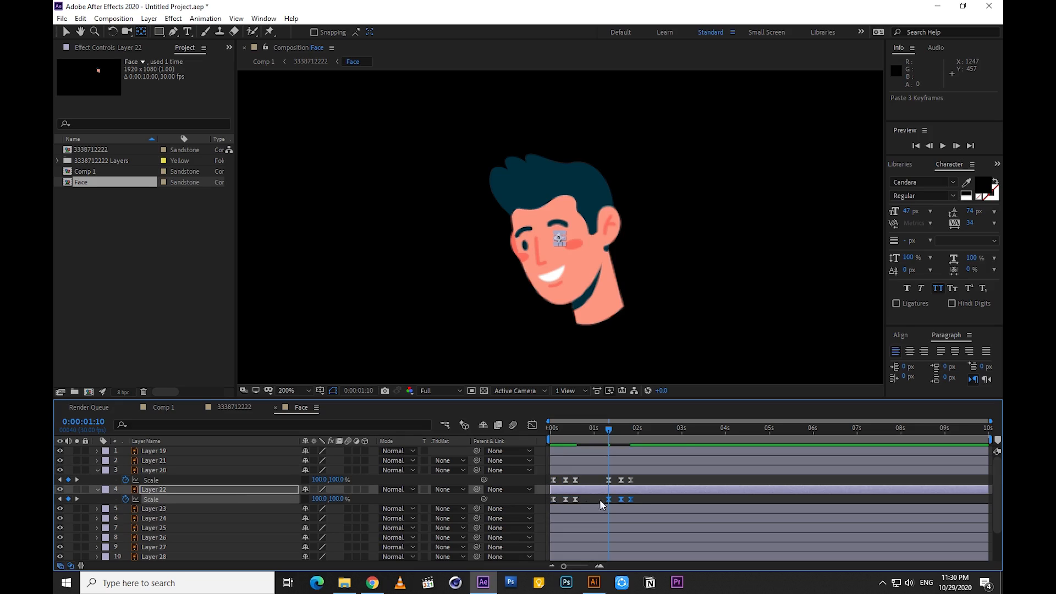
Repeat the blink keyframes of Layers 20 and 22 at about 3.1 and 5.1 seconds
left_click_drag(644, 483, 584, 489)
left_click_drag(656, 484, 583, 503)
key("ctrl+c")
key("ctrl+v")
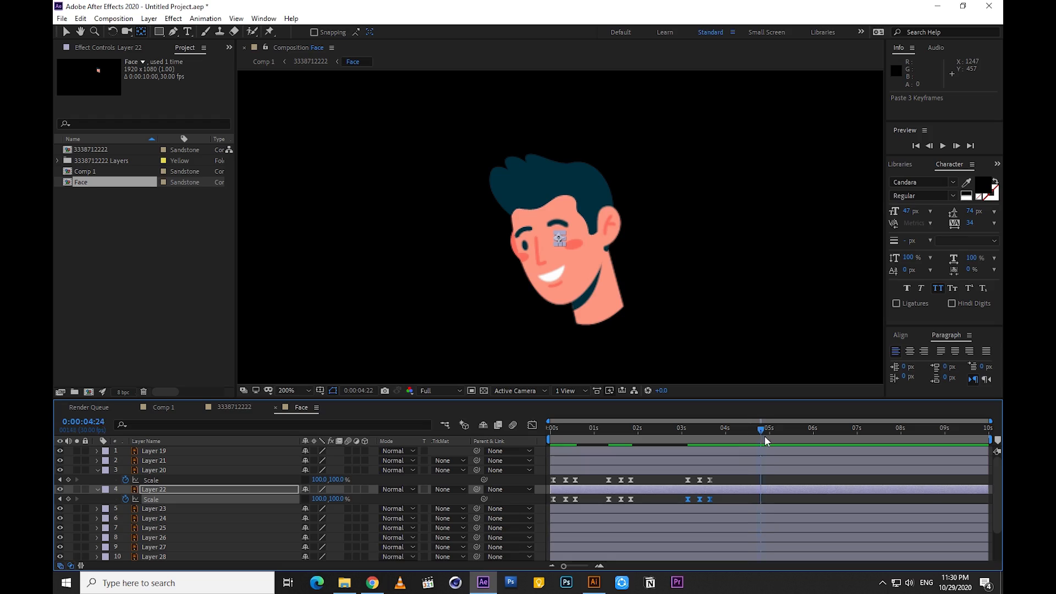
left_click_drag(727, 477, 671, 484)
key("ctrl+c")
key("ctrl+v")
left_click_drag(731, 497, 643, 505)
Copy the blink keyframes of both eye layers to about 7.2 seconds
left_click(865, 430)
key("ctrl+c")
key("ctrl+v")
left_click_drag(807, 474, 743, 504)
key("ctrl+c")
key("ctrl+v")
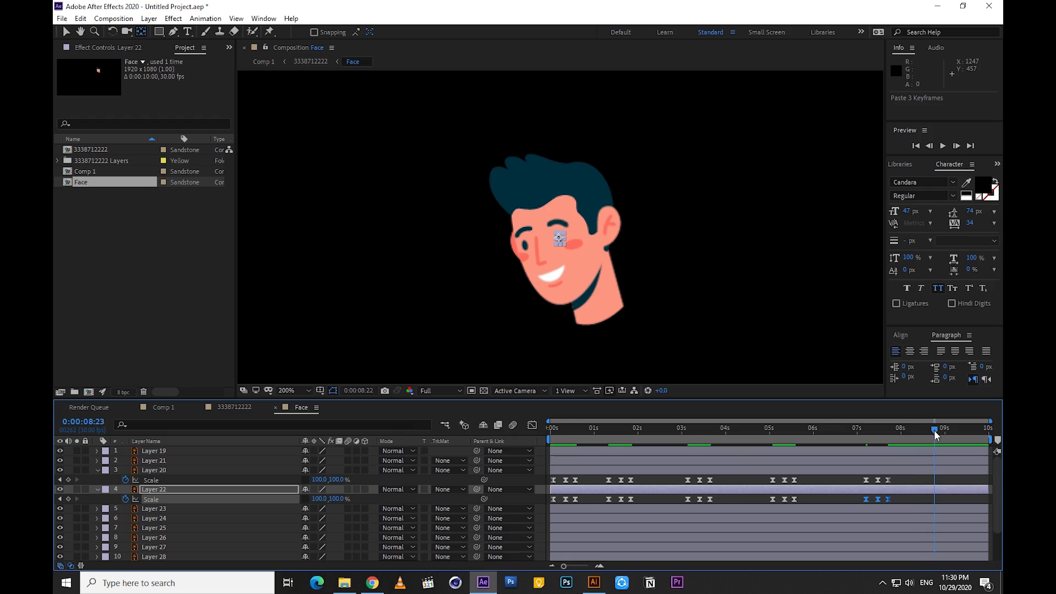
Paste the blink keyframes on both eye layers at 0:00:08:23 and preview the repeated blinking
key("ctrl+v")
left_click_drag(906, 479, 842, 487)
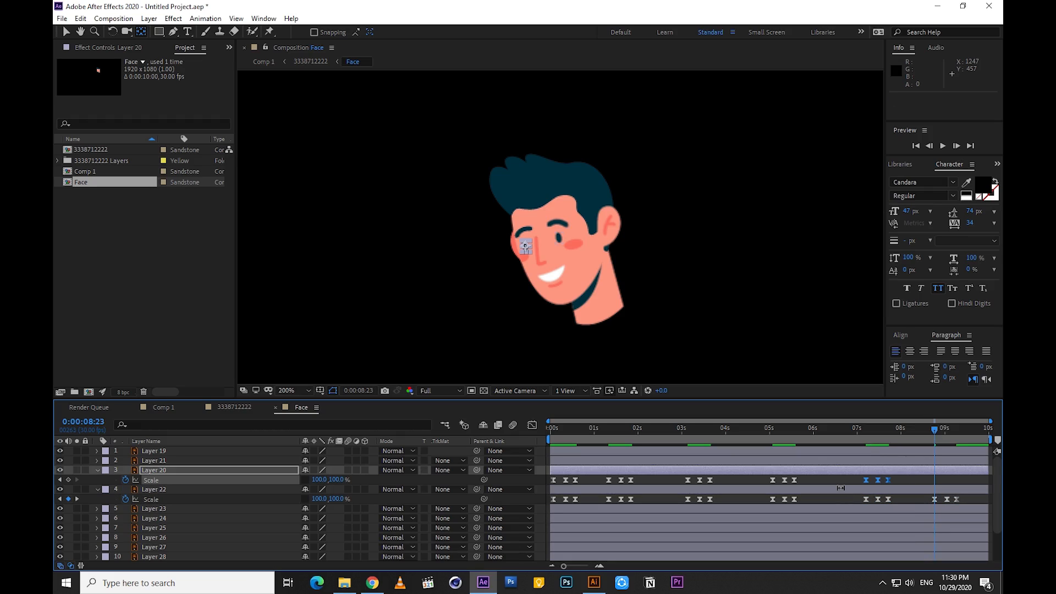
left_click_drag(604, 430, 504, 444)
key("space")
left_click(626, 430)
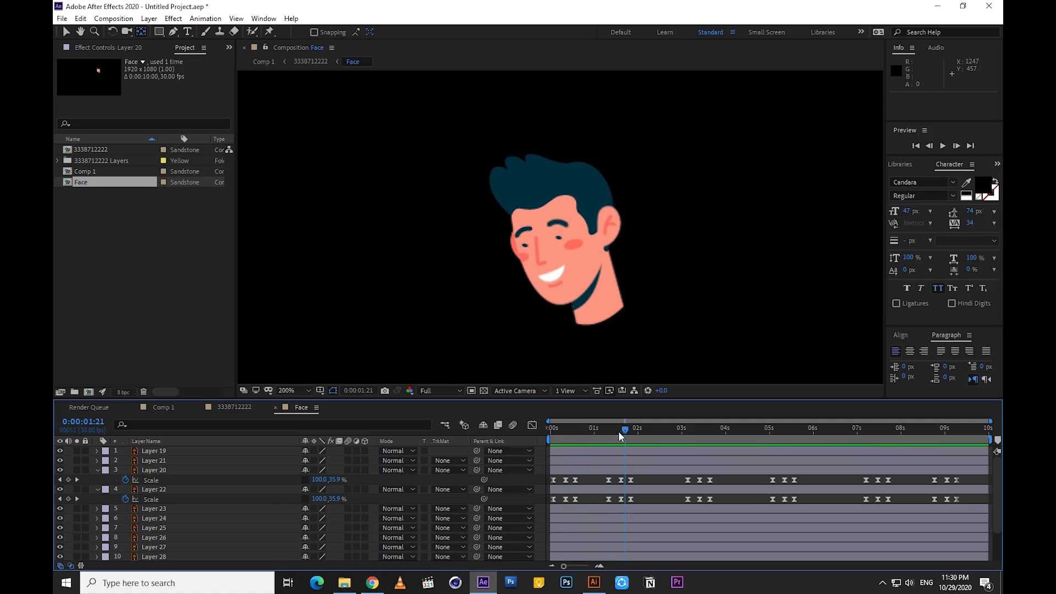
Go through Layers 23 to 28 of the Face composition to identify which facial part each one holds
left_click(160, 508)
left_click(154, 518)
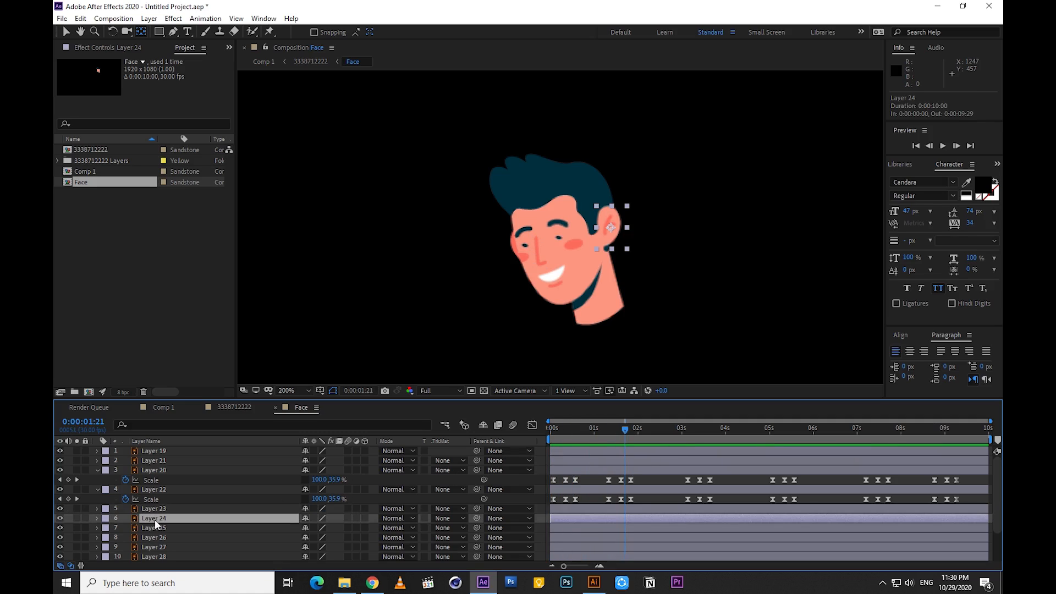
left_click(154, 527)
left_click(153, 536)
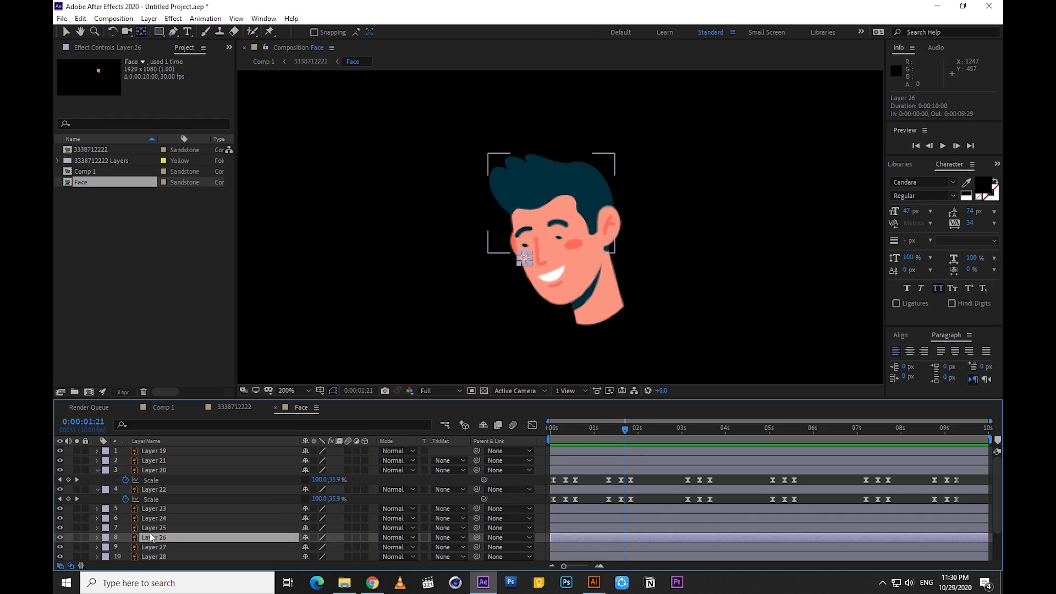
left_click(152, 547)
scroll(148, 528, "down", 2)
left_click(151, 517)
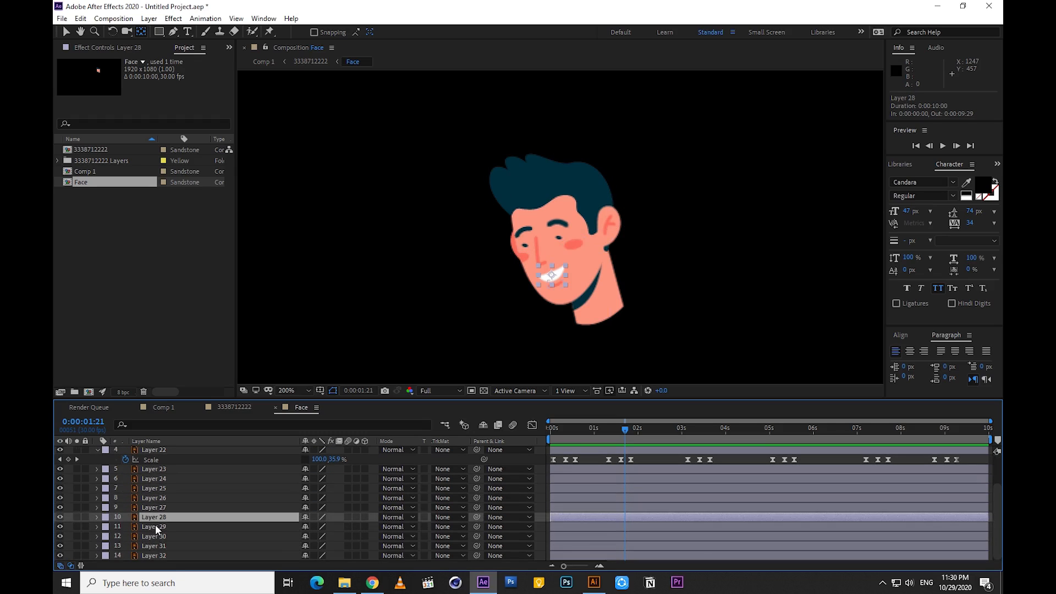
key("period")
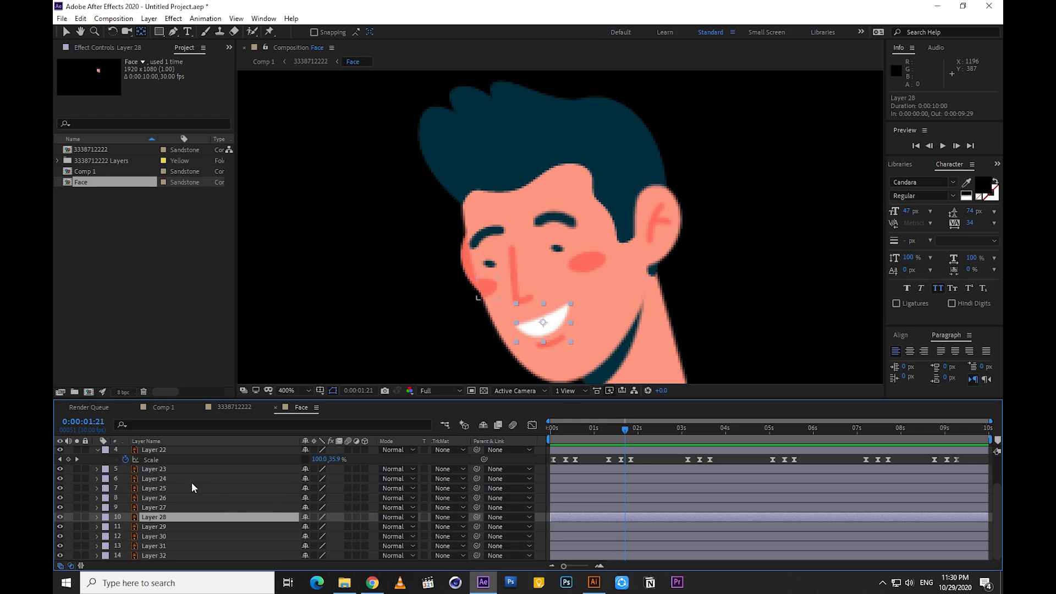
left_click(276, 408)
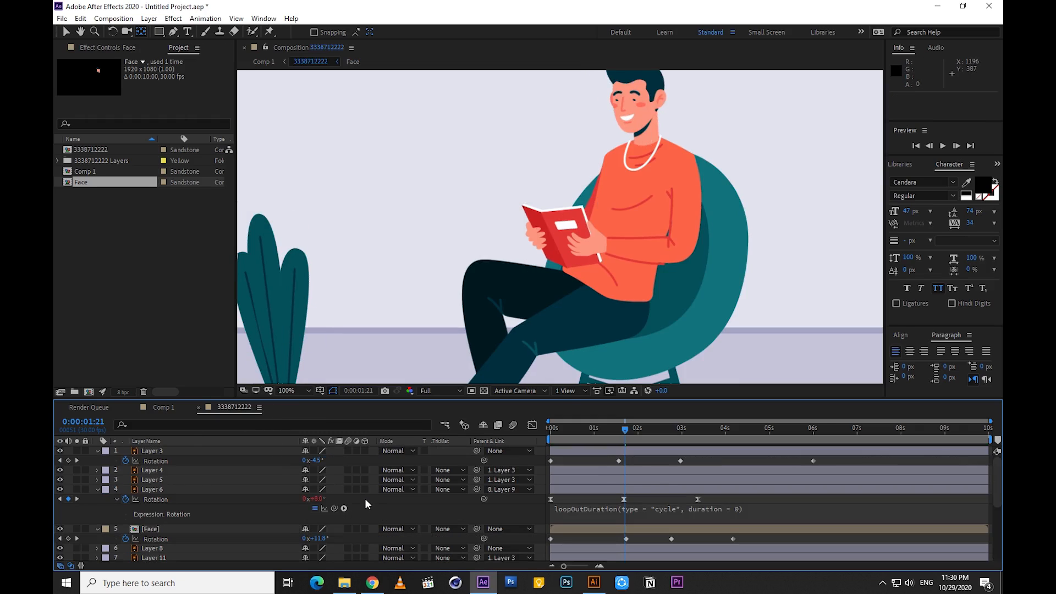
key("u")
key("comma")
key("space")
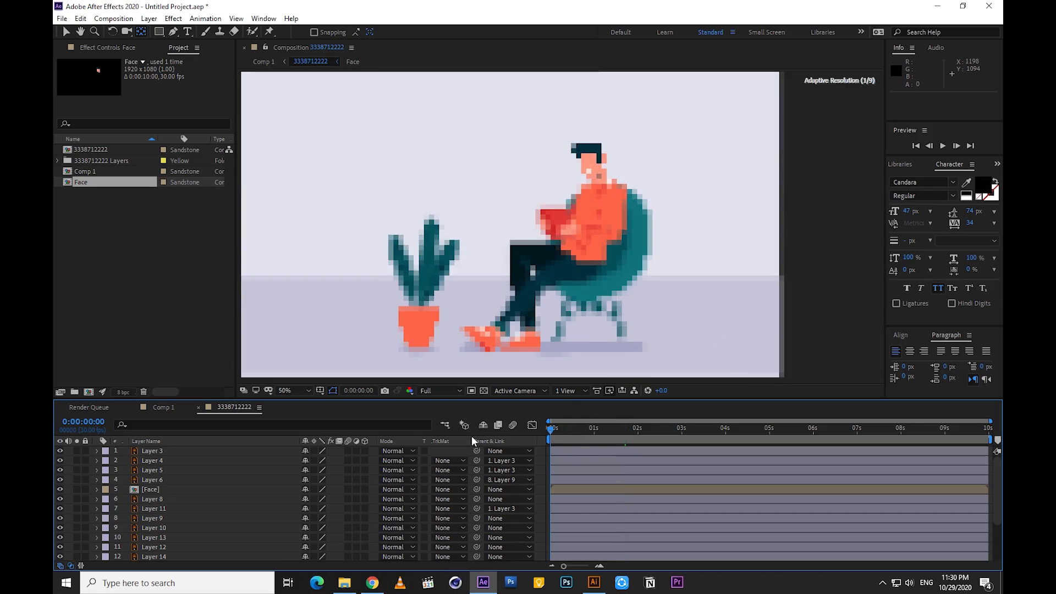